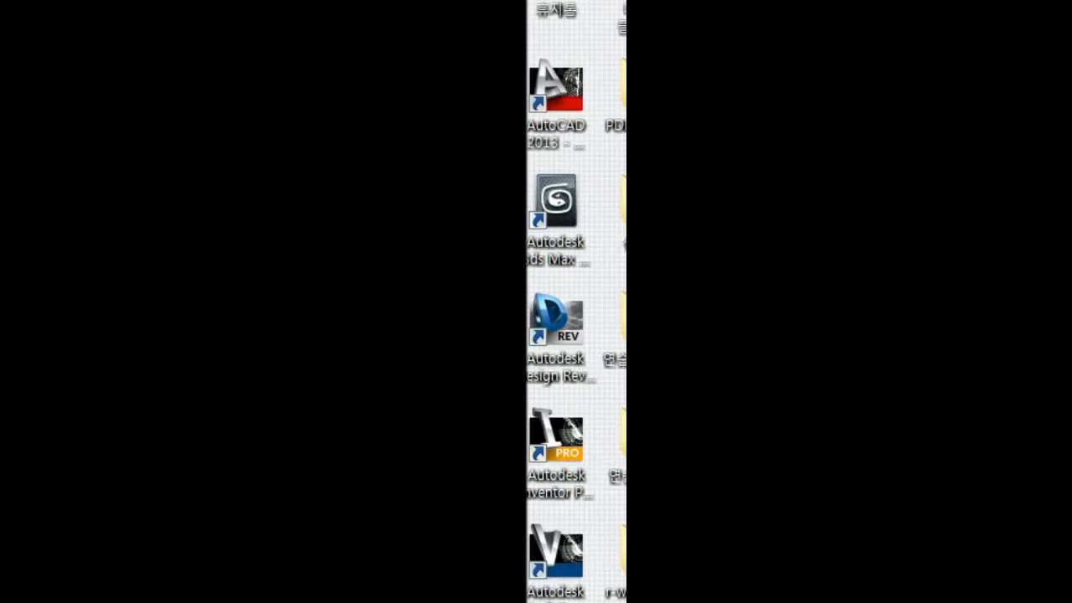
Launch Autodesk Inventor Professional and open the new file dialog
{"action": "left_click", "coordinate": [560, 473]}
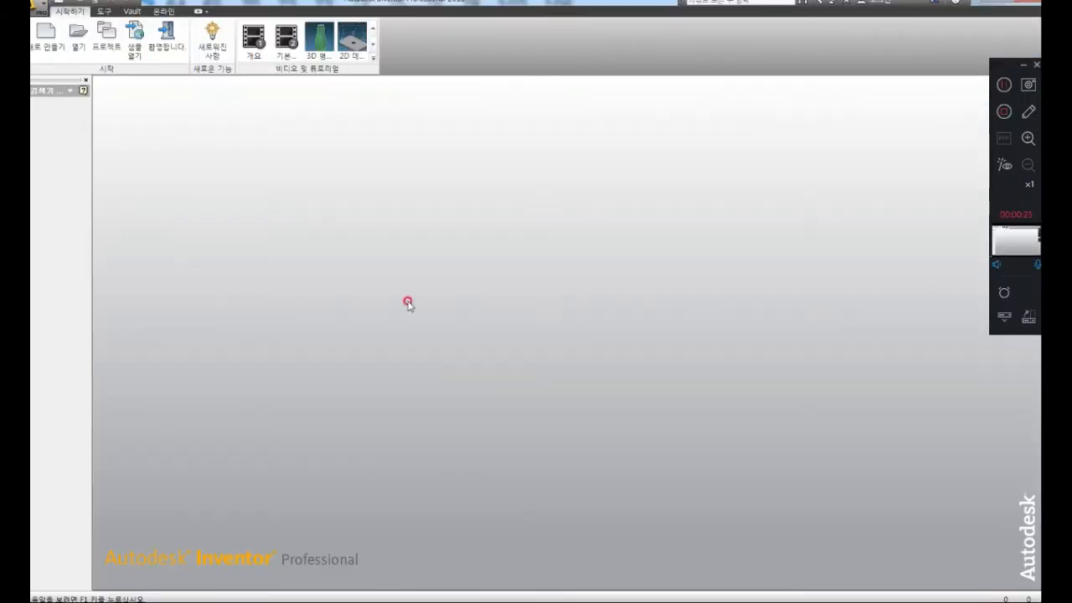
{"action": "left_click", "coordinate": [46, 46]}
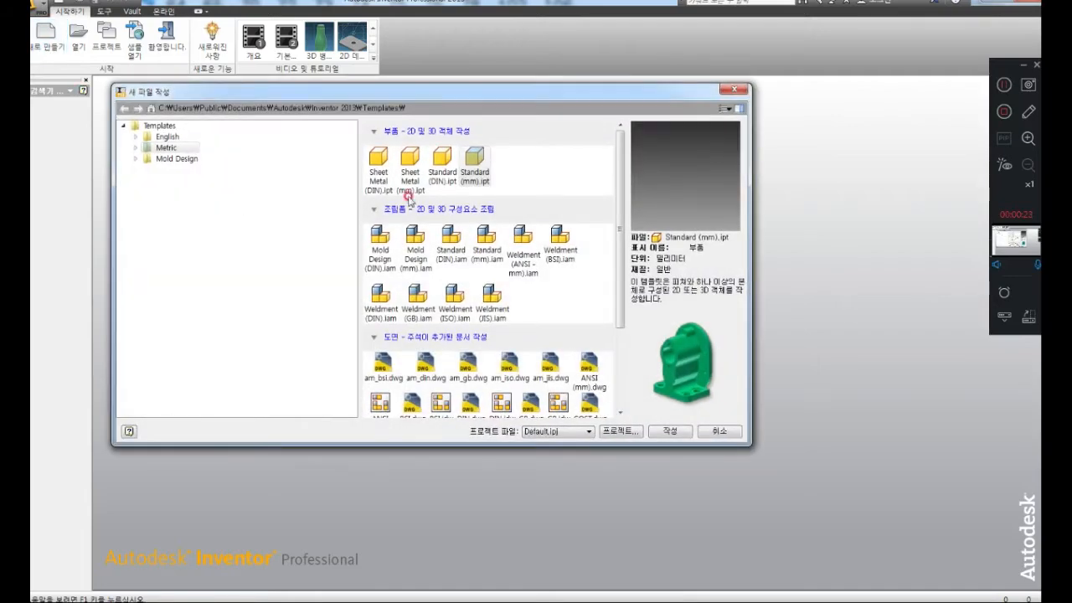
{"action": "mouse_move", "coordinate": [288, 91]}
{"action": "left_mouse_down"}
{"action": "mouse_move", "coordinate": [233, 79]}
{"action": "mouse_move", "coordinate": [317, 98]}
{"action": "left_mouse_up"}
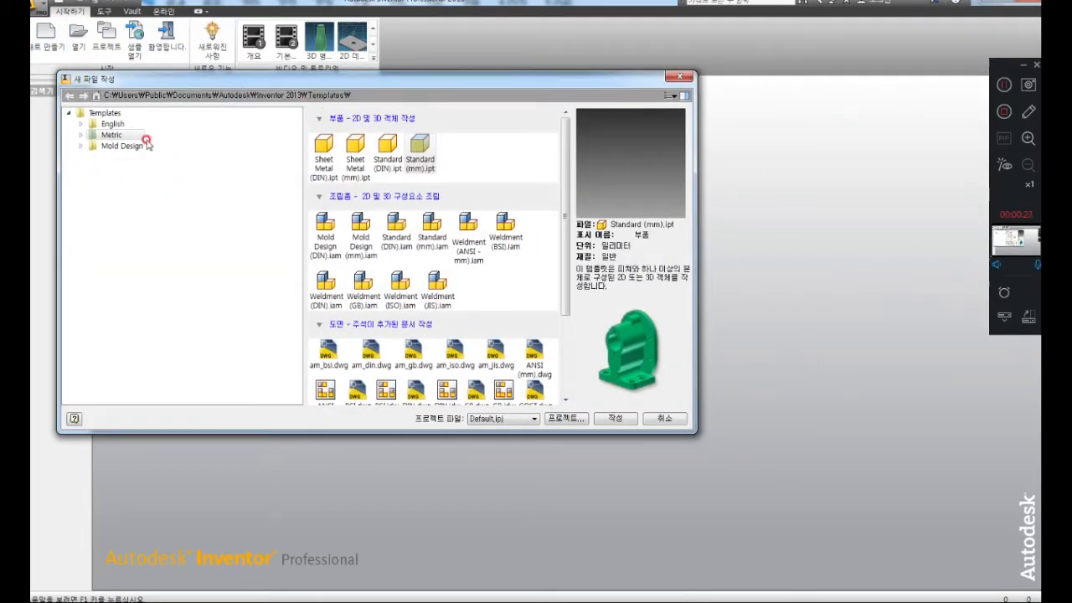
Create a new part from the Standard (mm).ipt template in the Metric template folder
{"action": "left_click", "coordinate": [112, 124]}
{"action": "left_click", "coordinate": [115, 136]}
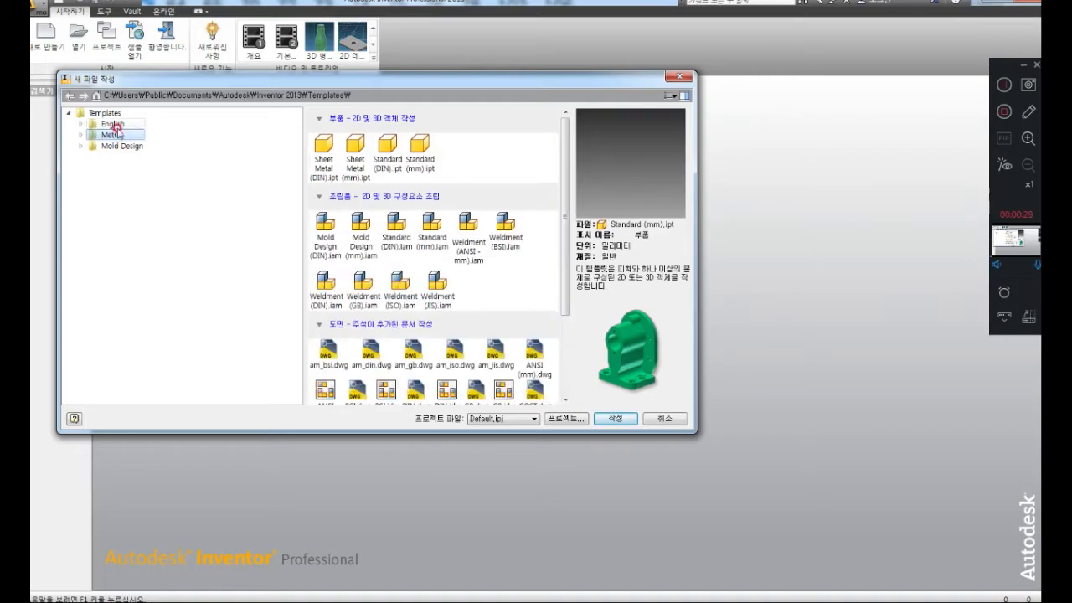
{"action": "left_click", "coordinate": [112, 124]}
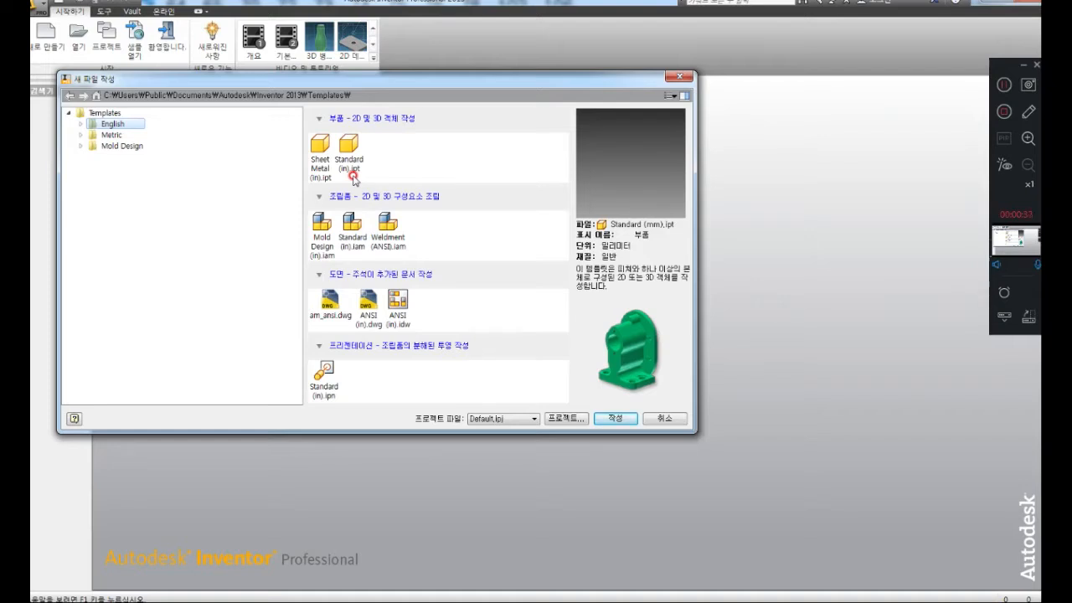
{"action": "left_click", "coordinate": [108, 135]}
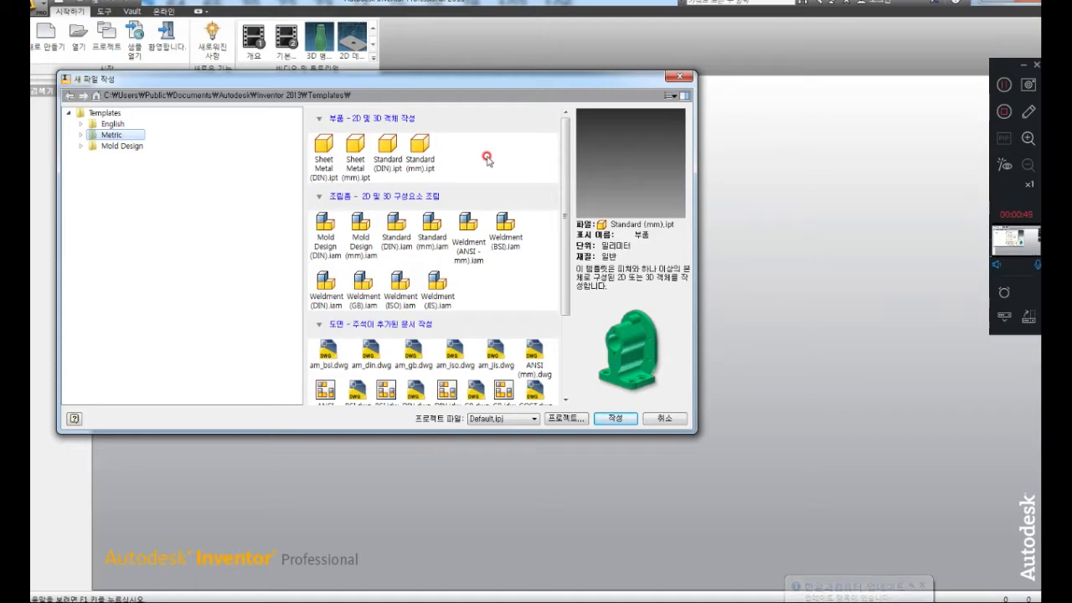
{"action": "left_click", "coordinate": [428, 158]}
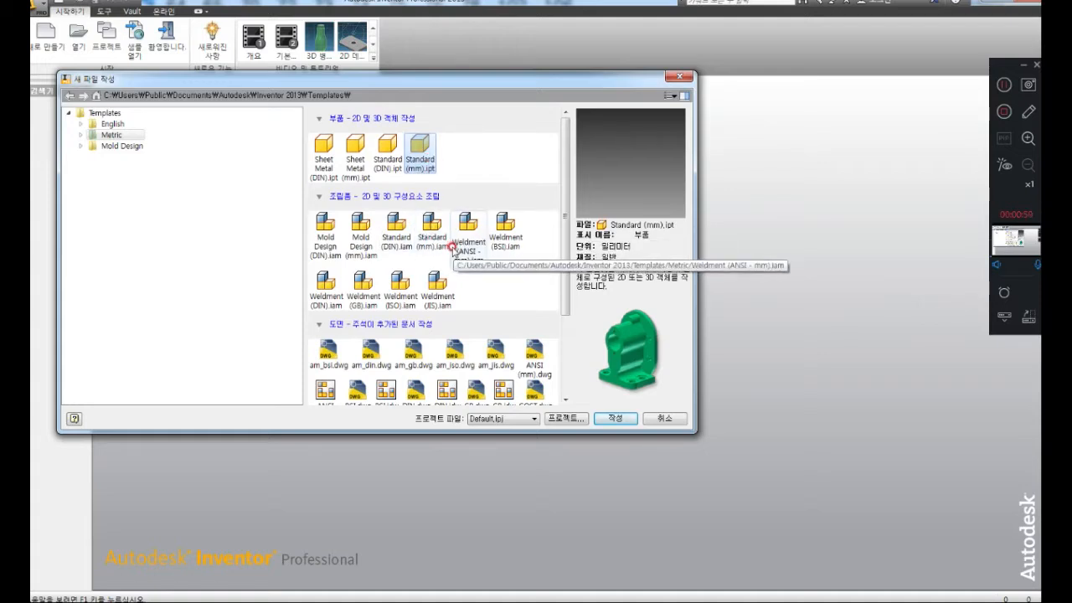
{"action": "scroll", "coordinate": [435, 360], "scroll_direction": "down", "scroll_amount": 1}
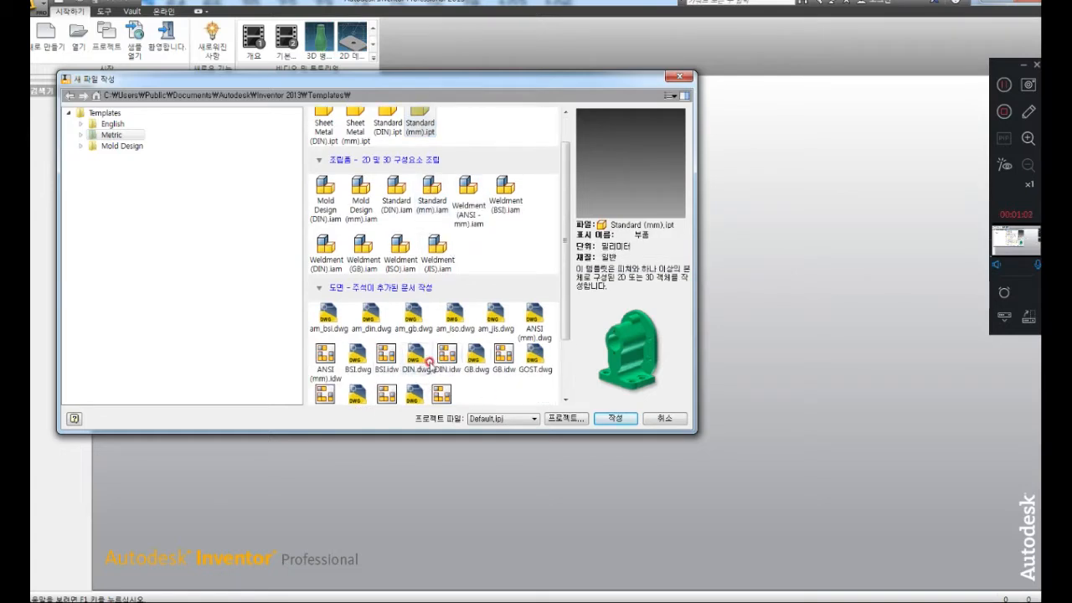
{"action": "scroll", "coordinate": [430, 363], "scroll_direction": "up", "scroll_amount": 1}
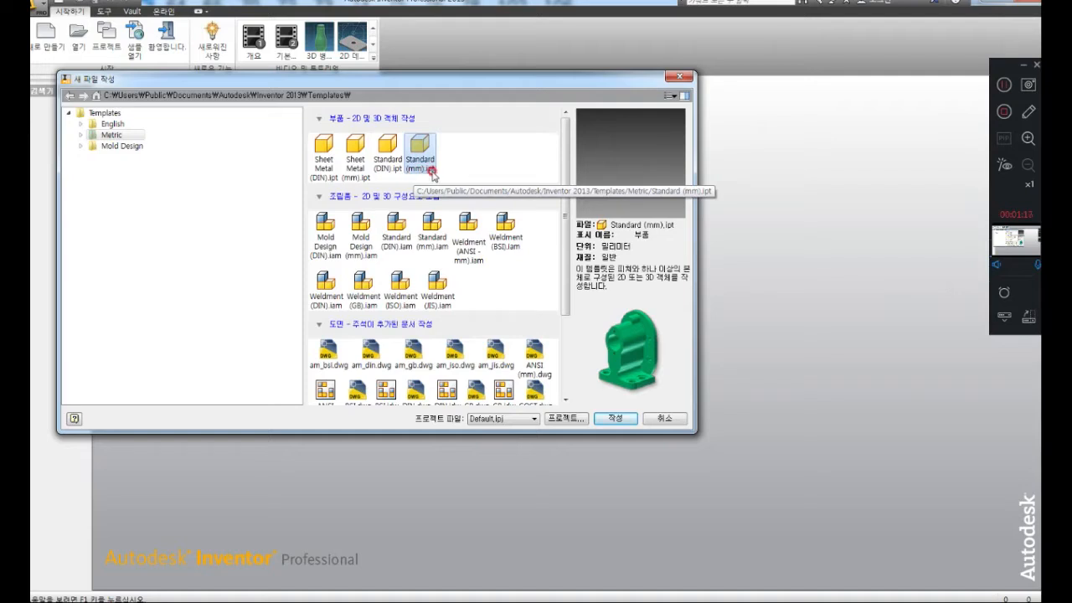
{"action": "left_click", "coordinate": [612, 422]}
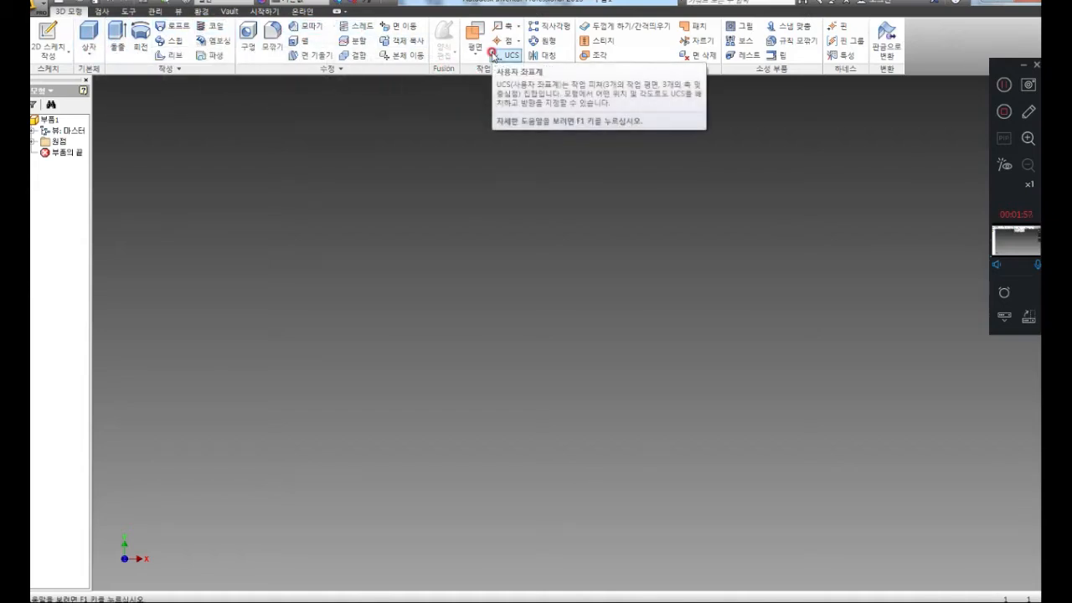
Start a new 2D sketch on the XY origin plane
{"action": "left_click", "coordinate": [48, 54]}
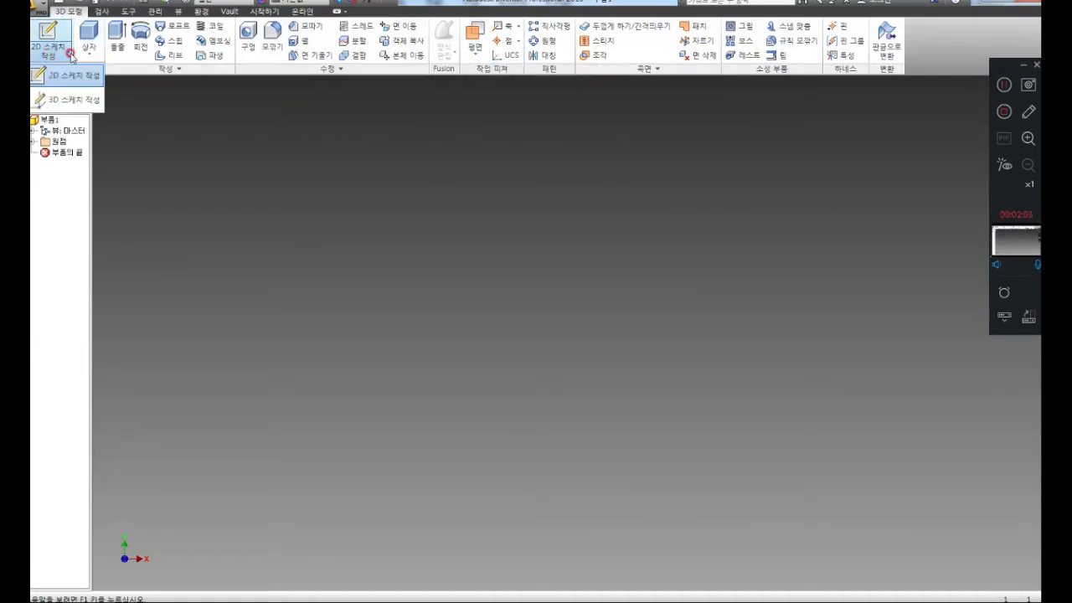
{"action": "left_click", "coordinate": [65, 75]}
{"action": "left_click", "coordinate": [64, 108]}
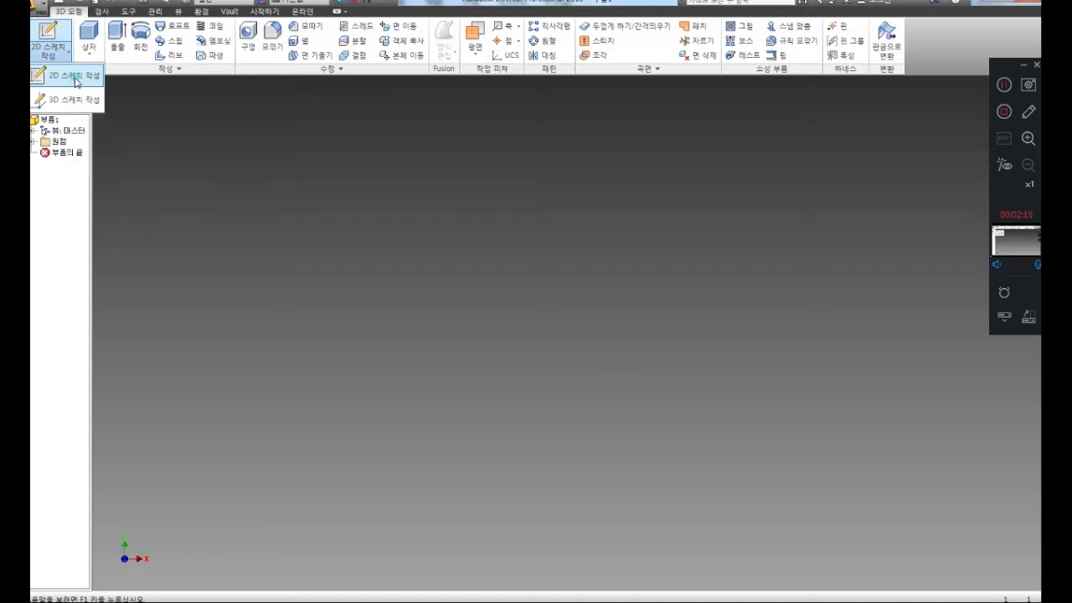
{"action": "left_click", "coordinate": [75, 77]}
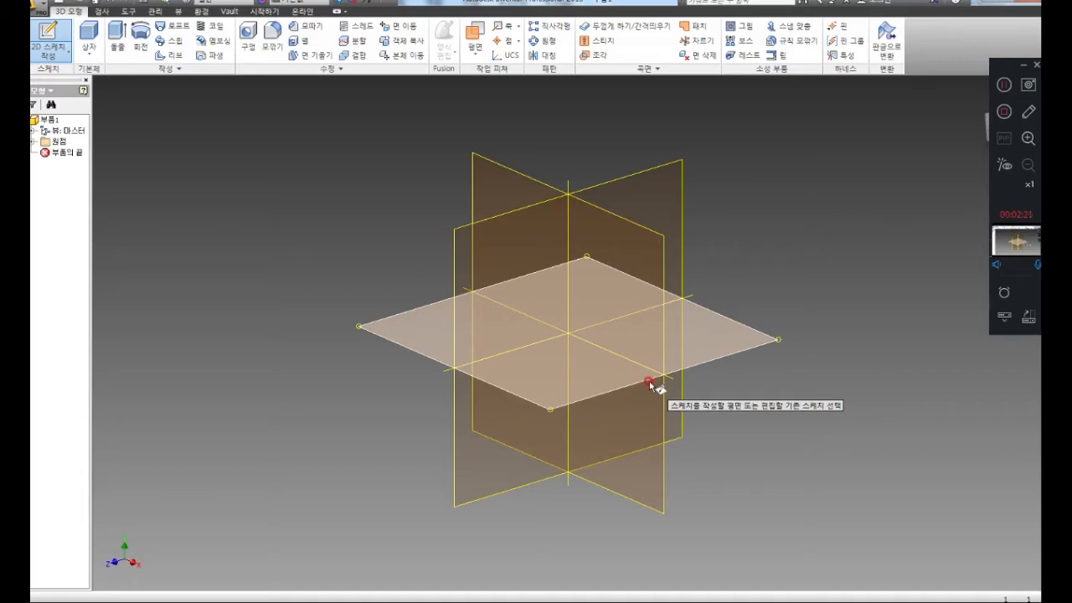
{"action": "mouse_move", "coordinate": [649, 381]}
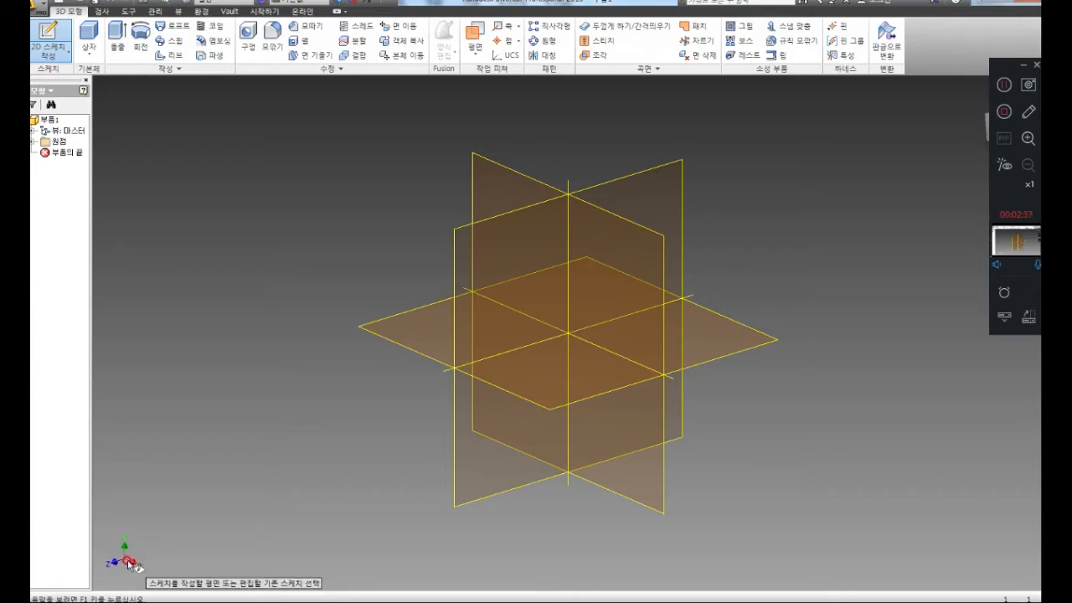
{"action": "left_click", "coordinate": [501, 171]}
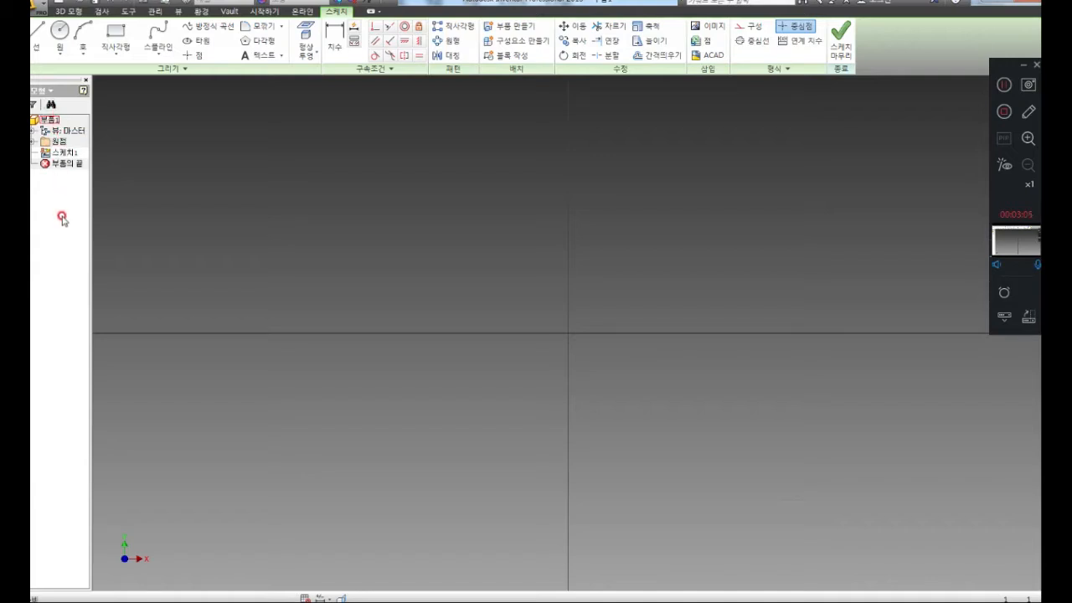
Close the model browser to enlarge the sketch area
{"action": "left_click", "coordinate": [85, 79]}
{"action": "left_click_drag", "start_coordinate": [419, 193], "coordinate": [598, 388]}
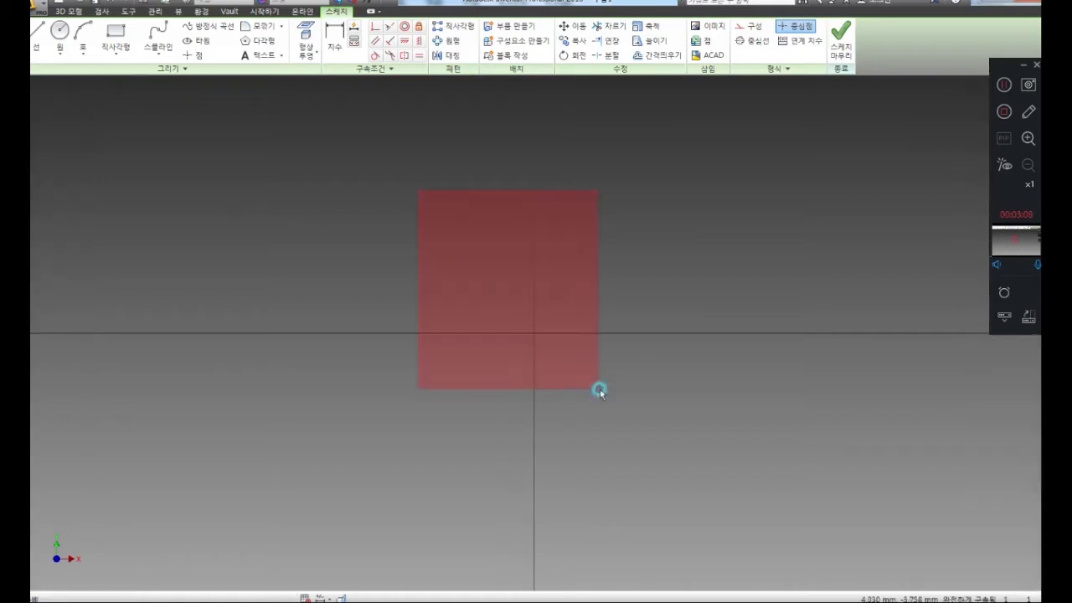
{"action": "left_click_drag", "start_coordinate": [565, 292], "coordinate": [335, 353]}
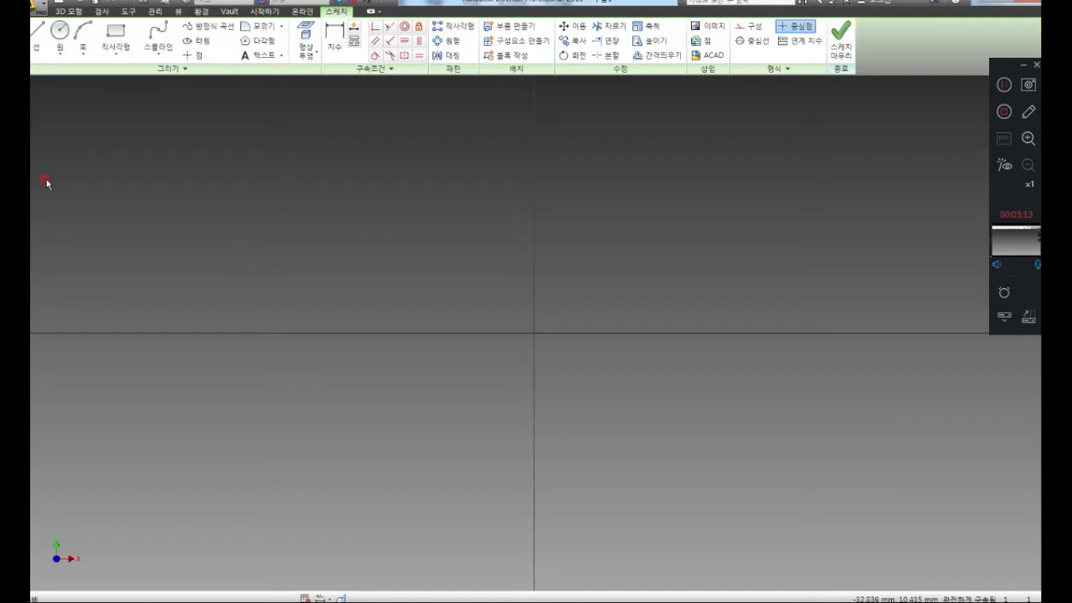
Restore the model browser through the user interface display options
{"action": "left_click", "coordinate": [175, 12]}
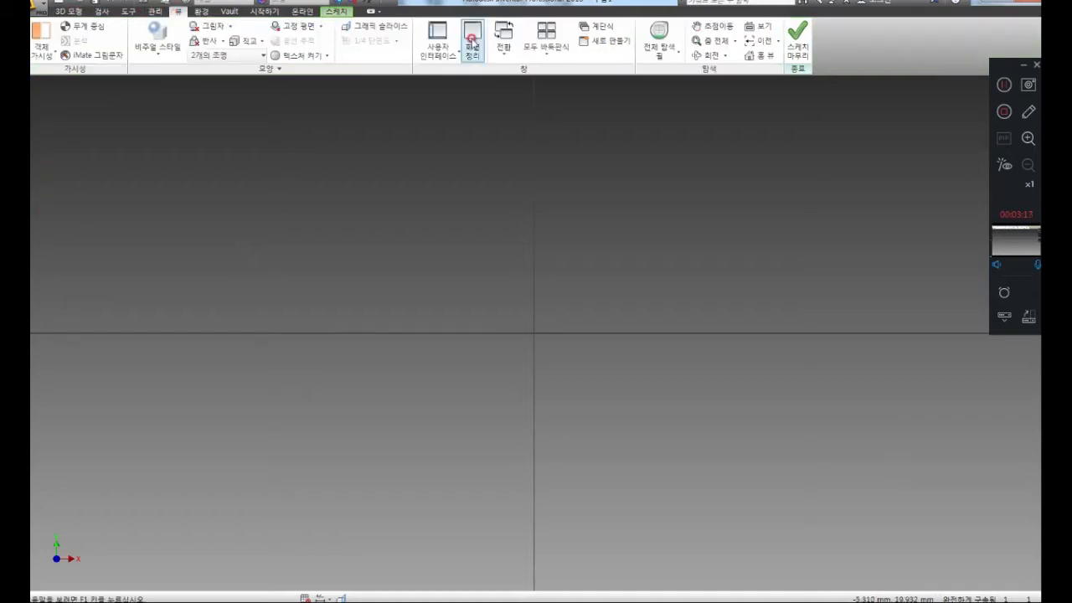
{"action": "left_click", "coordinate": [443, 53]}
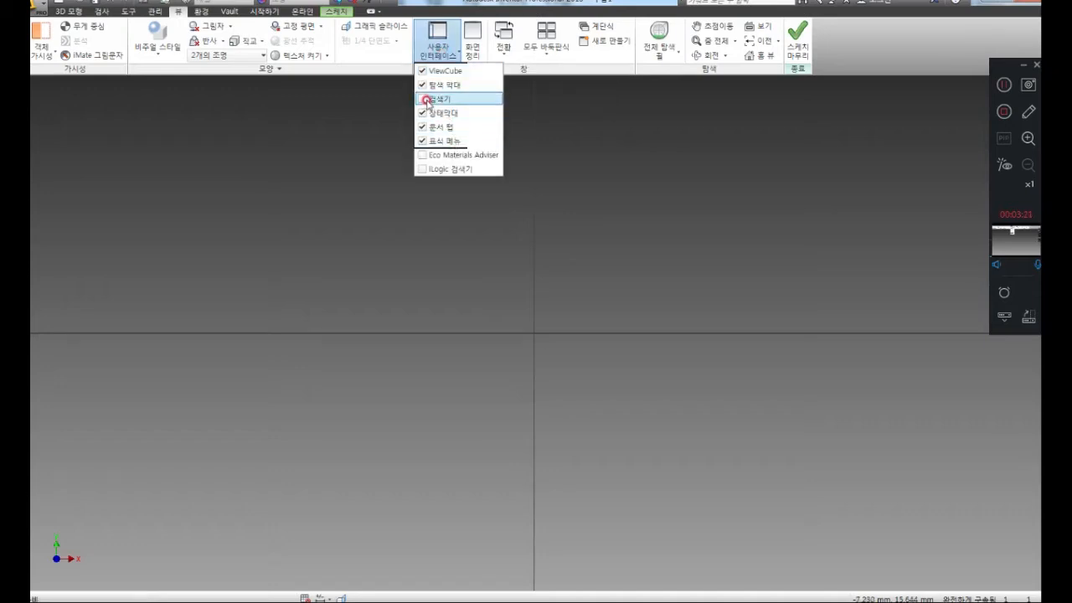
{"action": "left_click", "coordinate": [426, 99]}
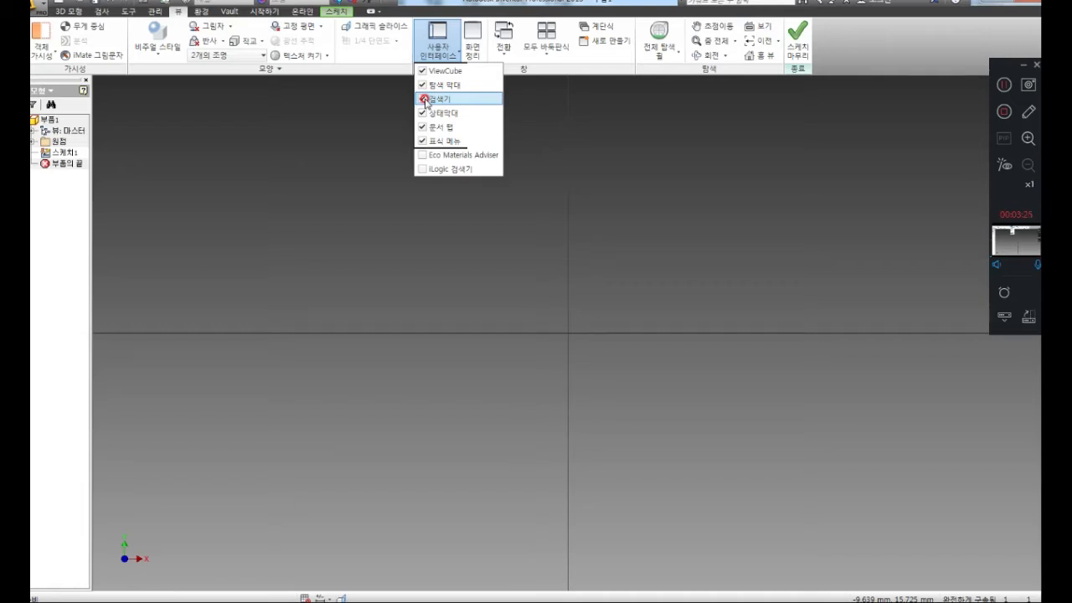
{"action": "left_click", "coordinate": [866, 47]}
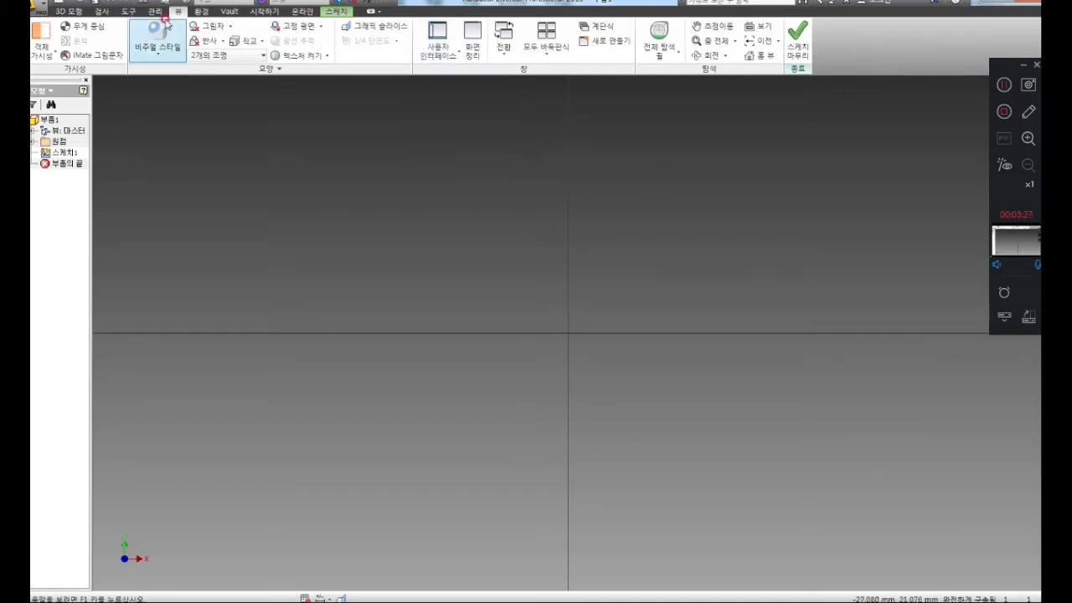
{"action": "left_click", "coordinate": [424, 58]}
{"action": "left_click", "coordinate": [426, 100]}
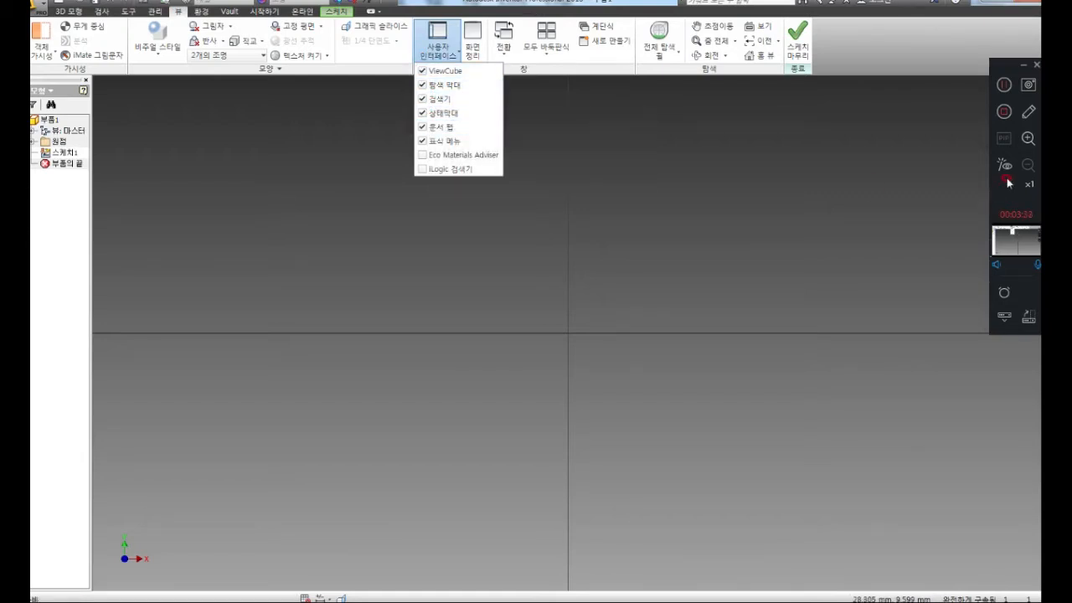
{"action": "left_click_drag", "start_coordinate": [1006, 76], "coordinate": [991, 180]}
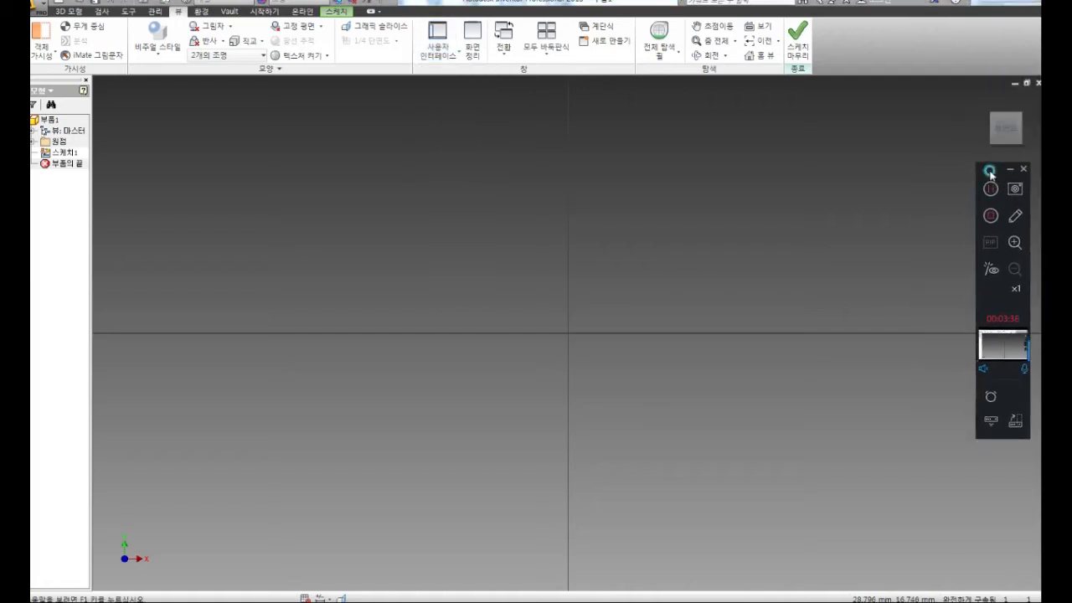
{"action": "left_click", "coordinate": [440, 62]}
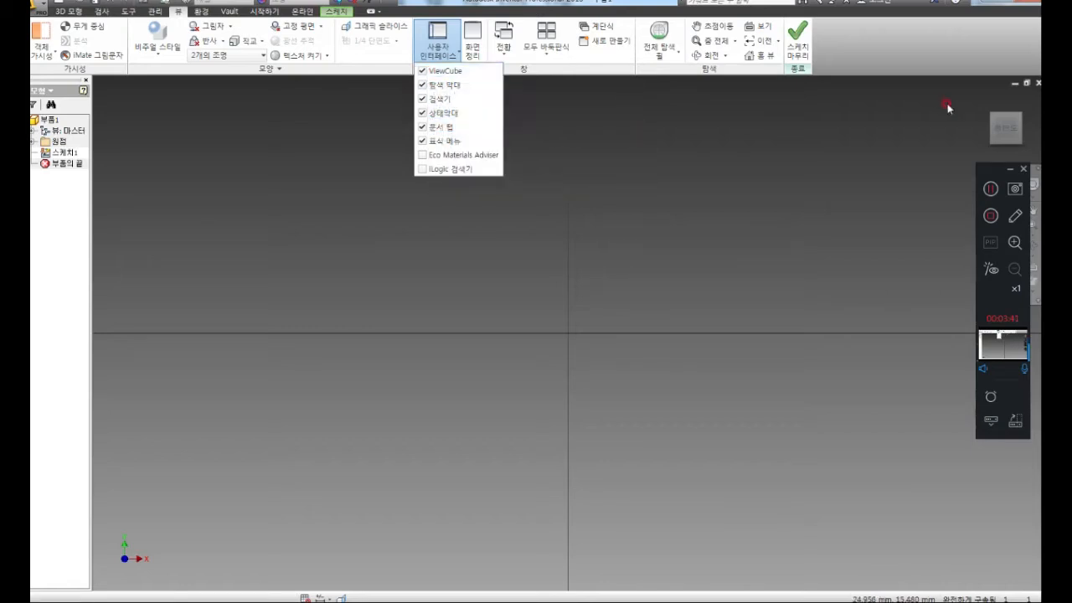
{"action": "left_click", "coordinate": [596, 215]}
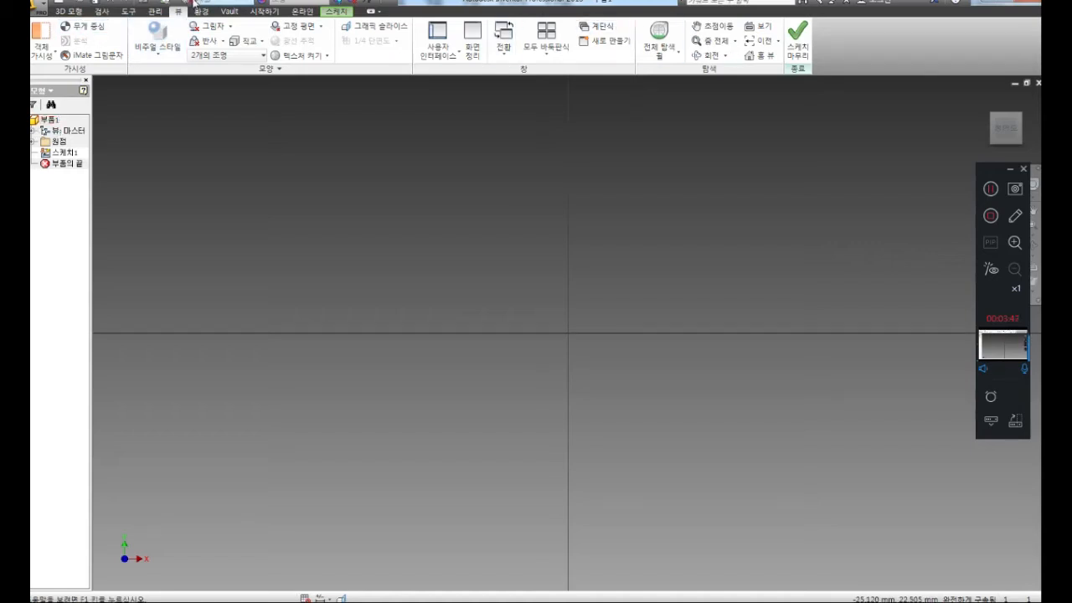
Sketch a slightly rising line about 15.5 mm long, at about 7 degrees, above the horizontal axis
{"action": "left_click", "coordinate": [337, 12]}
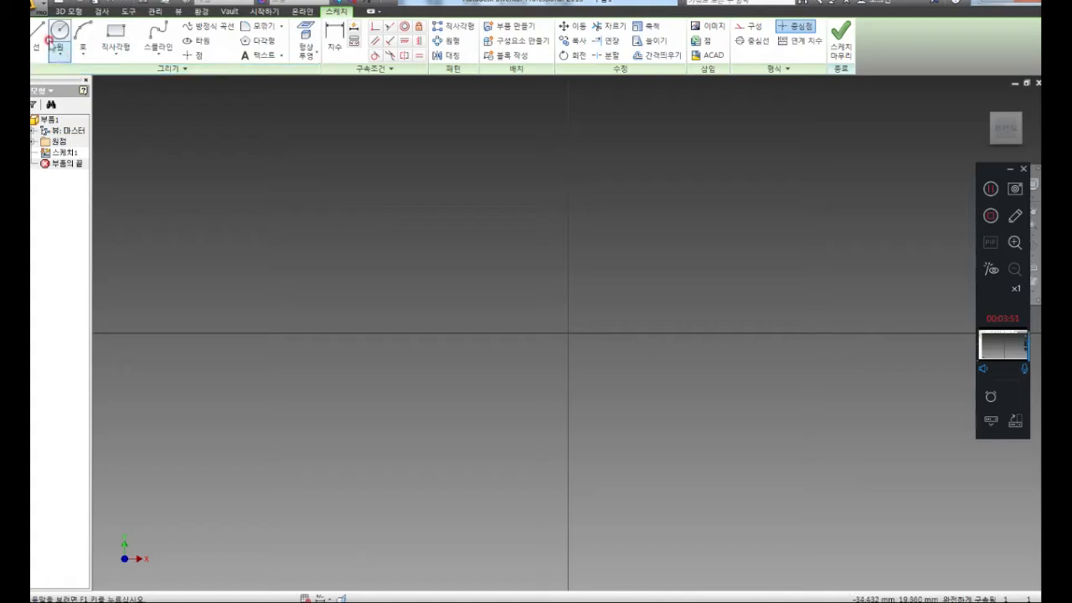
{"action": "left_click", "coordinate": [38, 38]}
{"action": "left_click", "coordinate": [318, 236]}
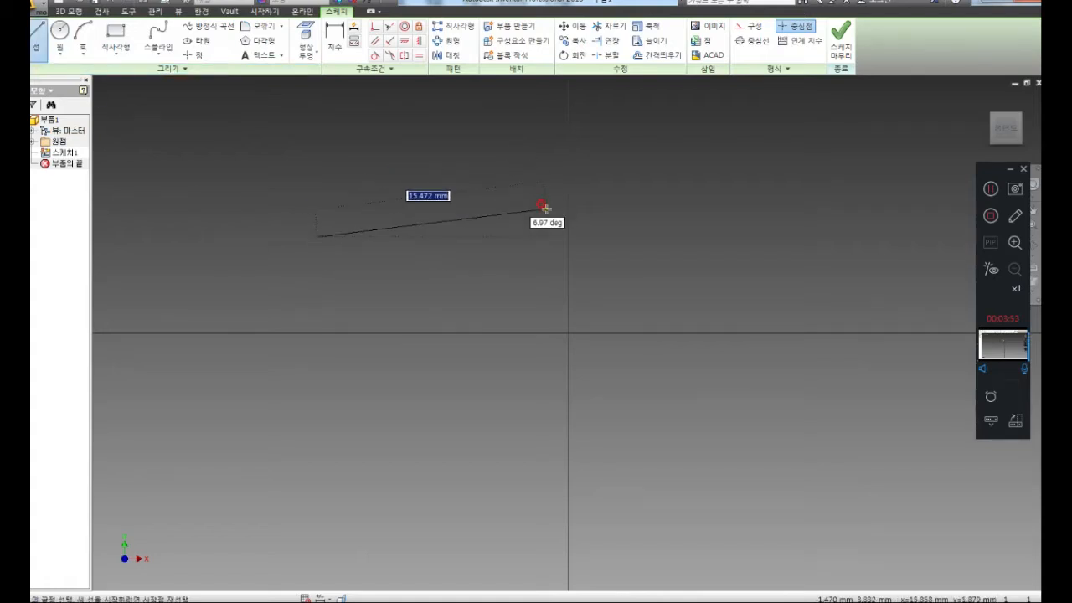
{"action": "left_click", "coordinate": [543, 206]}
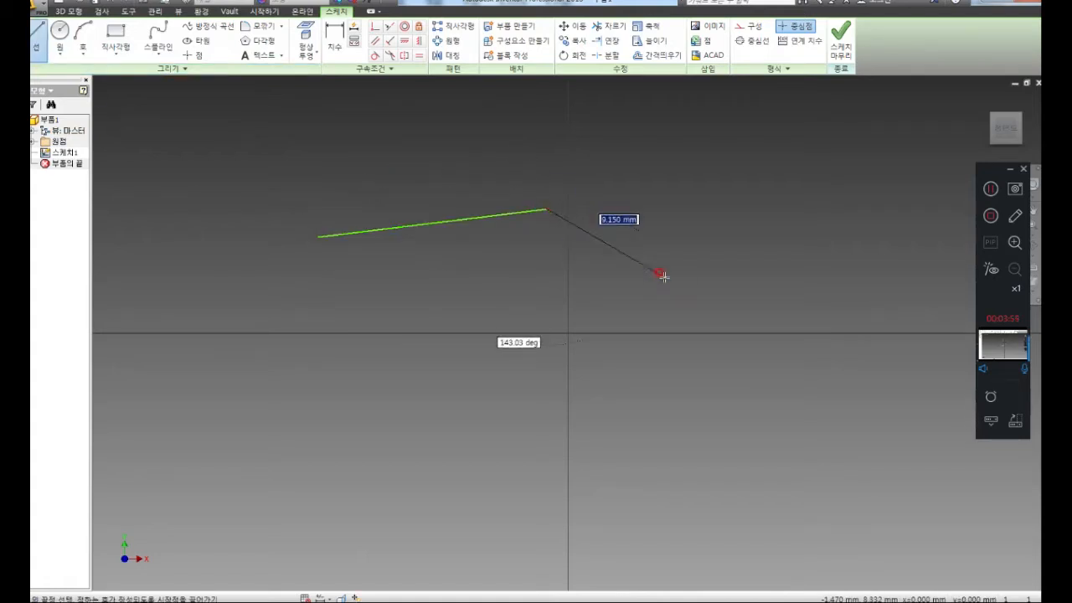
{"action": "right_click", "coordinate": [576, 169]}
{"action": "left_click", "coordinate": [631, 173]}
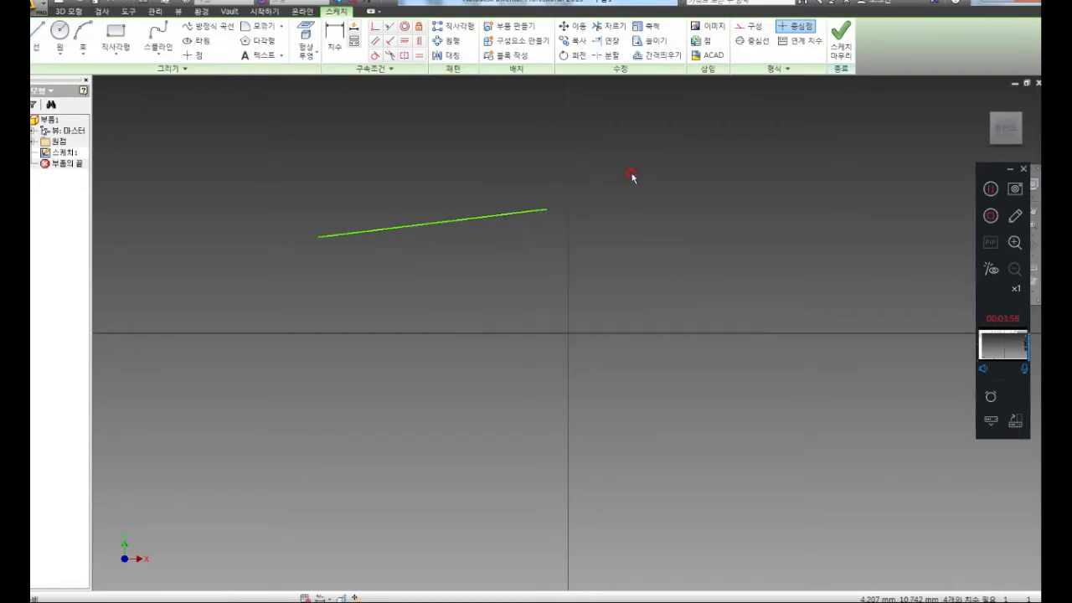
Sketch a second, shorter line below the horizontal axis, roughly parallel to the first line
{"action": "key", "text": "l"}
{"action": "left_click", "coordinate": [333, 408]}
{"action": "left_click", "coordinate": [513, 387]}
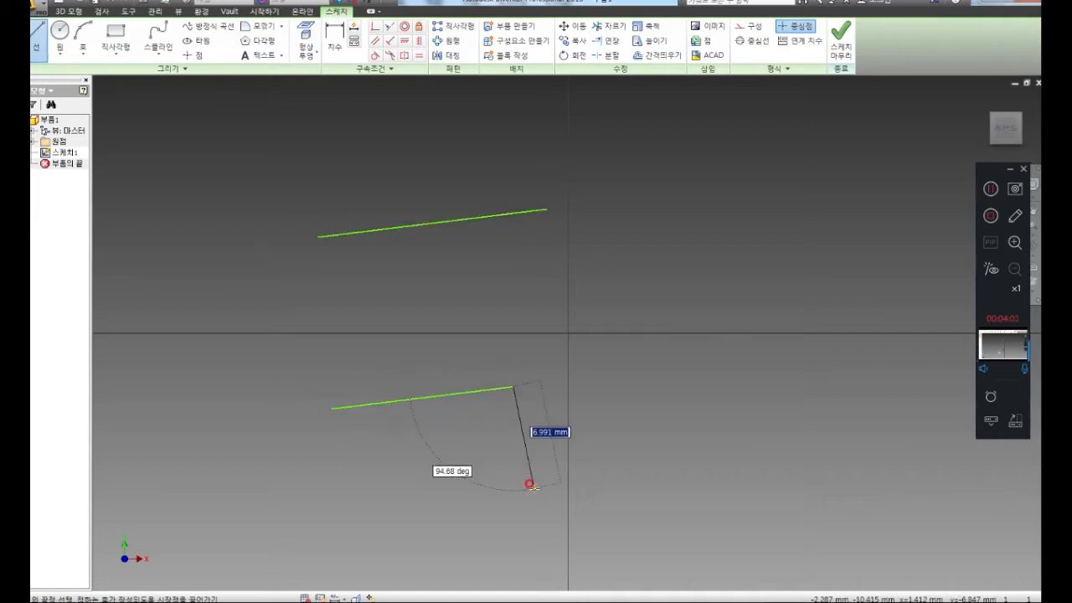
{"action": "key", "text": "Escape"}
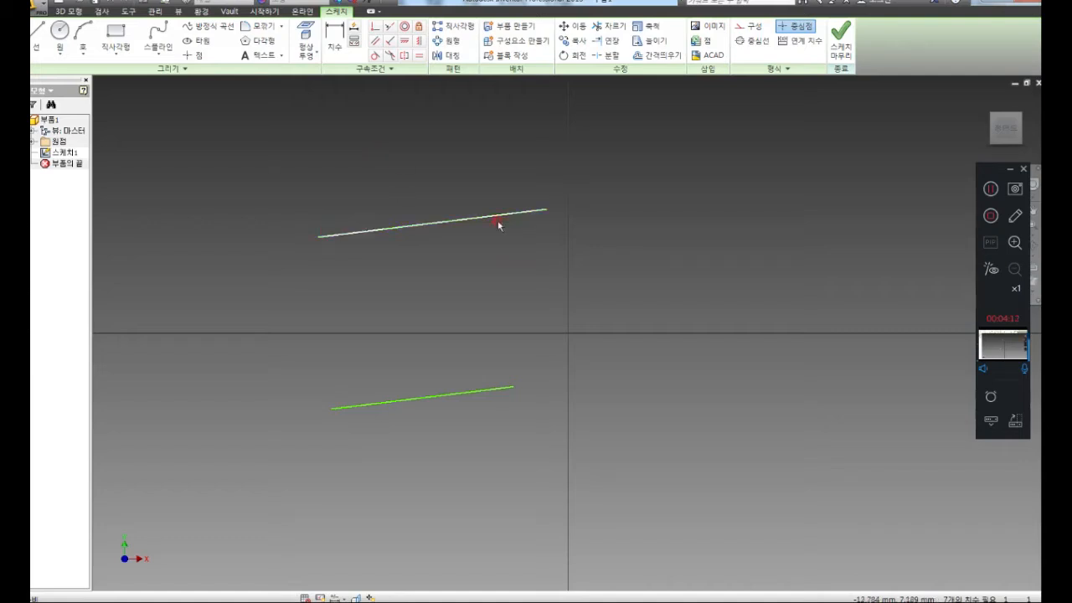
Add an aligned dimension to the line above the horizontal axis and set its length to 20 mm
{"action": "left_click", "coordinate": [341, 46]}
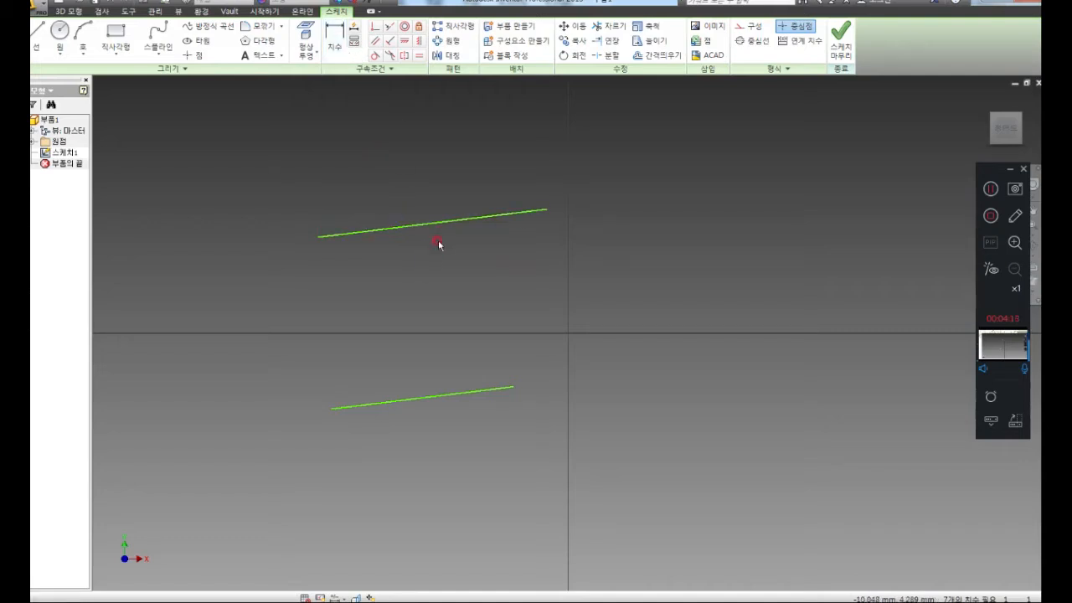
{"action": "left_click", "coordinate": [438, 223]}
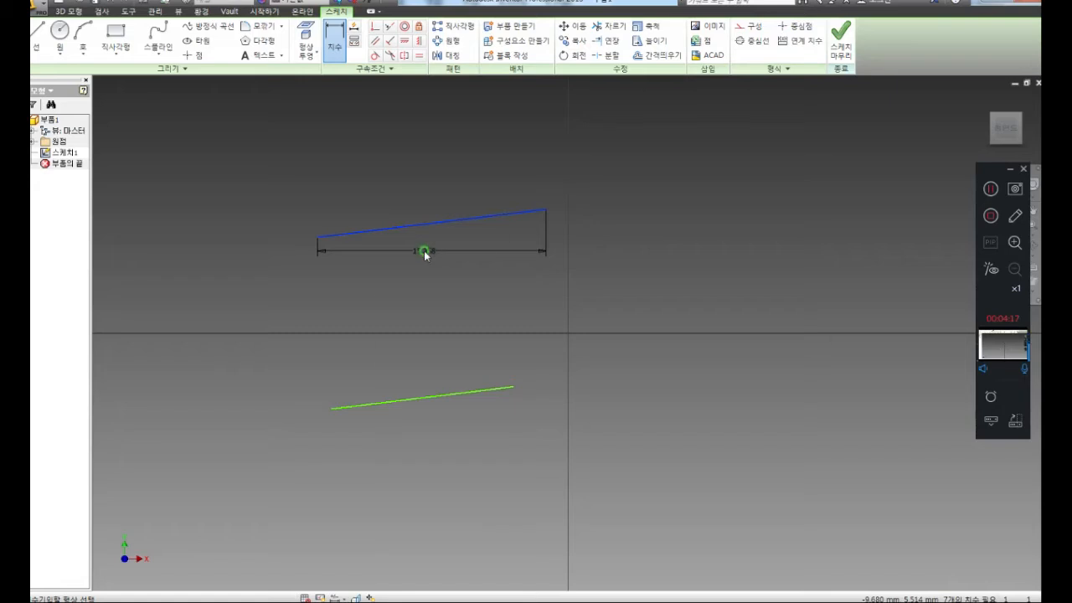
{"action": "right_click", "coordinate": [425, 252]}
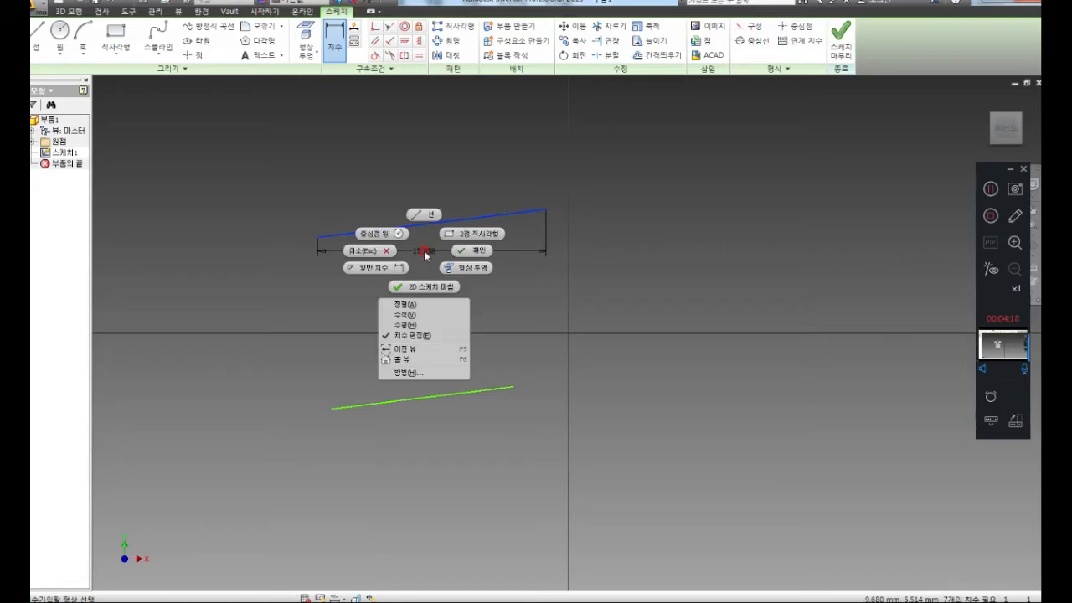
{"action": "left_click", "coordinate": [409, 305]}
{"action": "left_click", "coordinate": [450, 271]}
{"action": "type", "text": "20"}
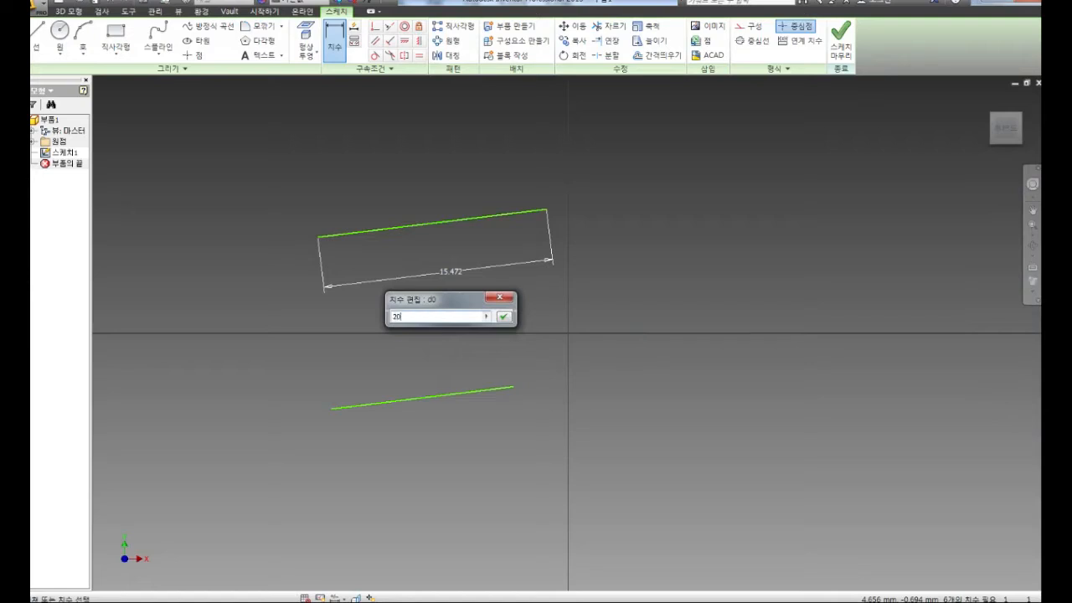
{"action": "key", "text": "Return"}
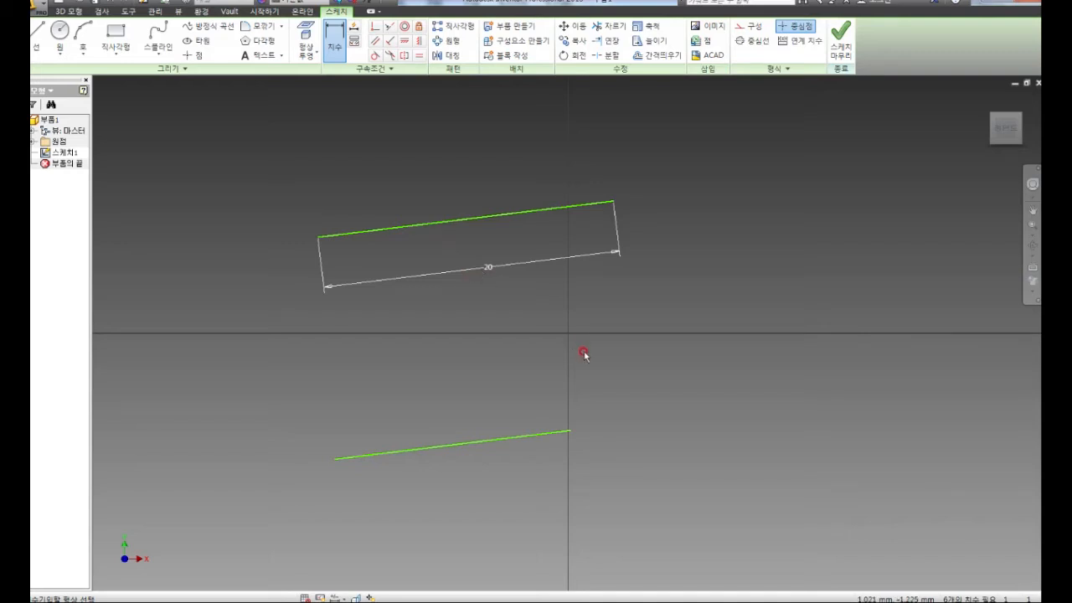
Stretch the lower line slightly by its right endpoint, and delete both lines together with the dimension
{"action": "left_click", "coordinate": [573, 432]}
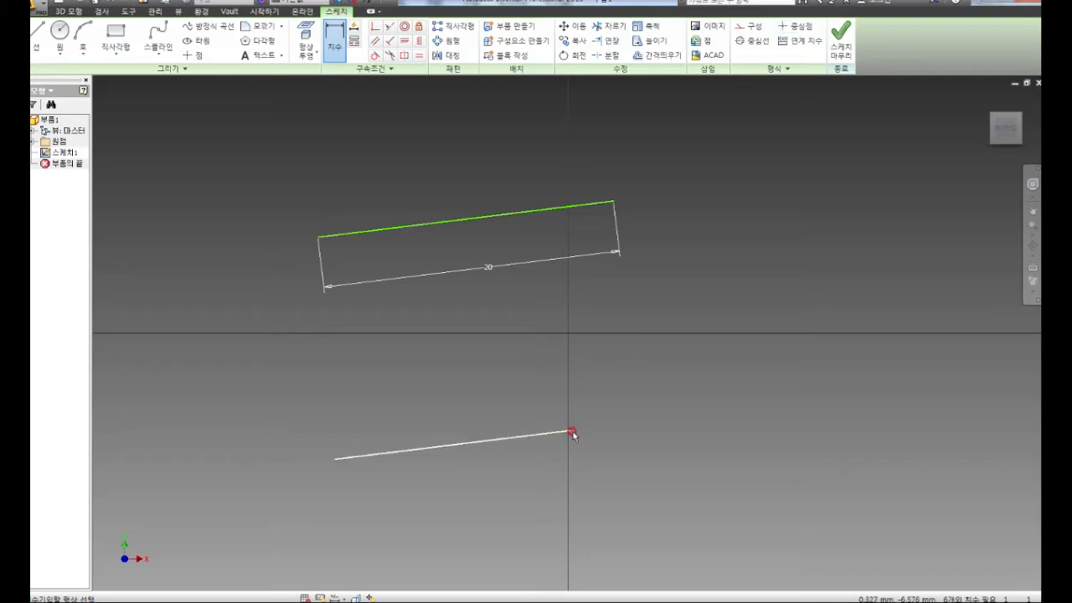
{"action": "key", "text": "Escape"}
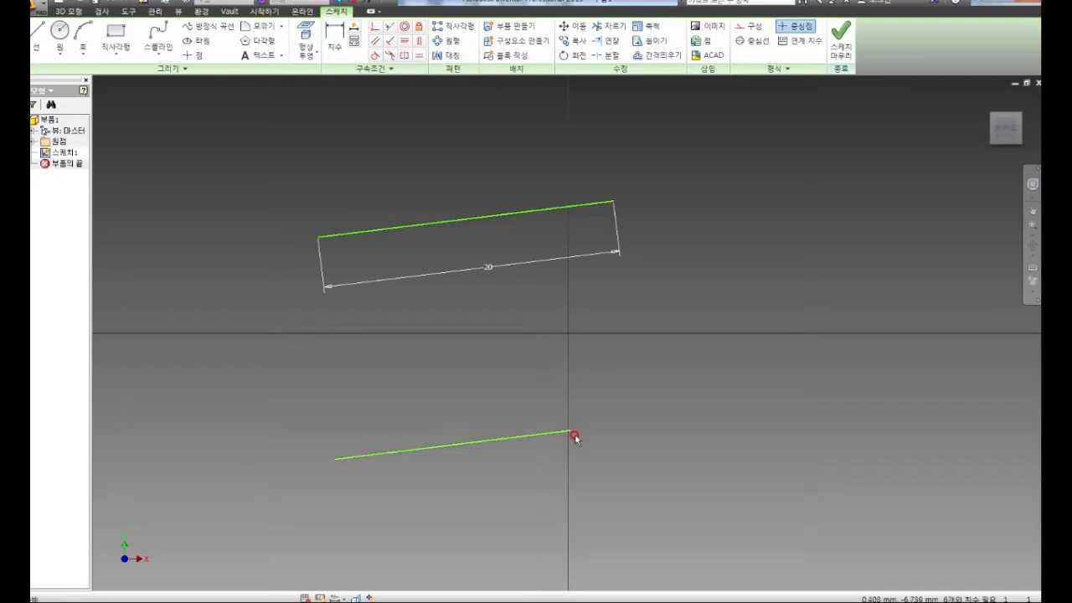
{"action": "mouse_move", "coordinate": [571, 433]}
{"action": "left_mouse_down"}
{"action": "mouse_move", "coordinate": [474, 371]}
{"action": "mouse_move", "coordinate": [467, 382]}
{"action": "mouse_move", "coordinate": [580, 431]}
{"action": "left_mouse_up"}
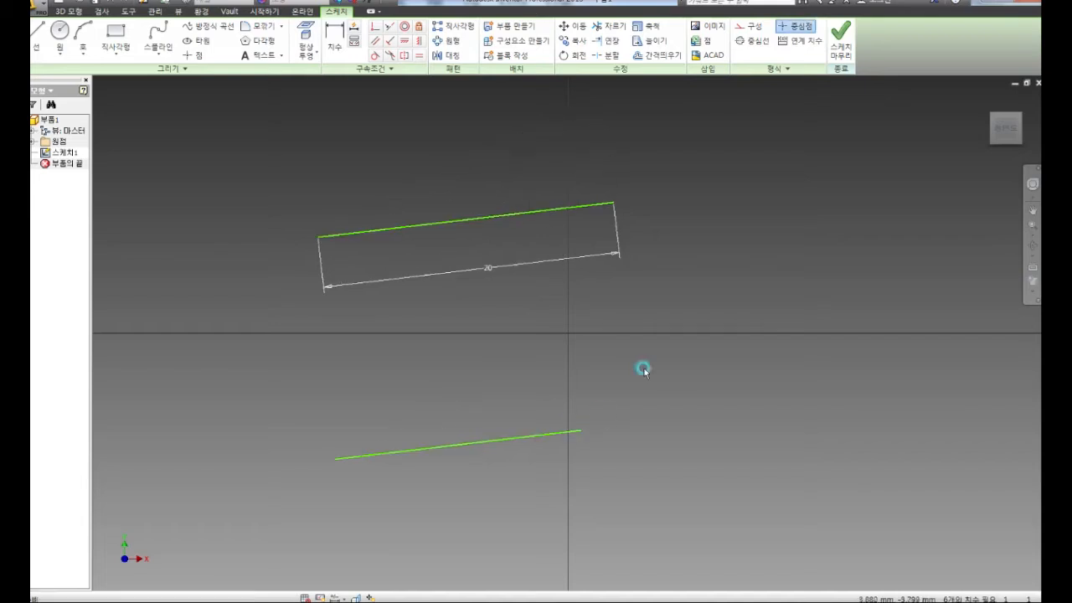
{"action": "left_click_drag", "start_coordinate": [701, 198], "coordinate": [233, 506]}
{"action": "key", "text": "Delete"}
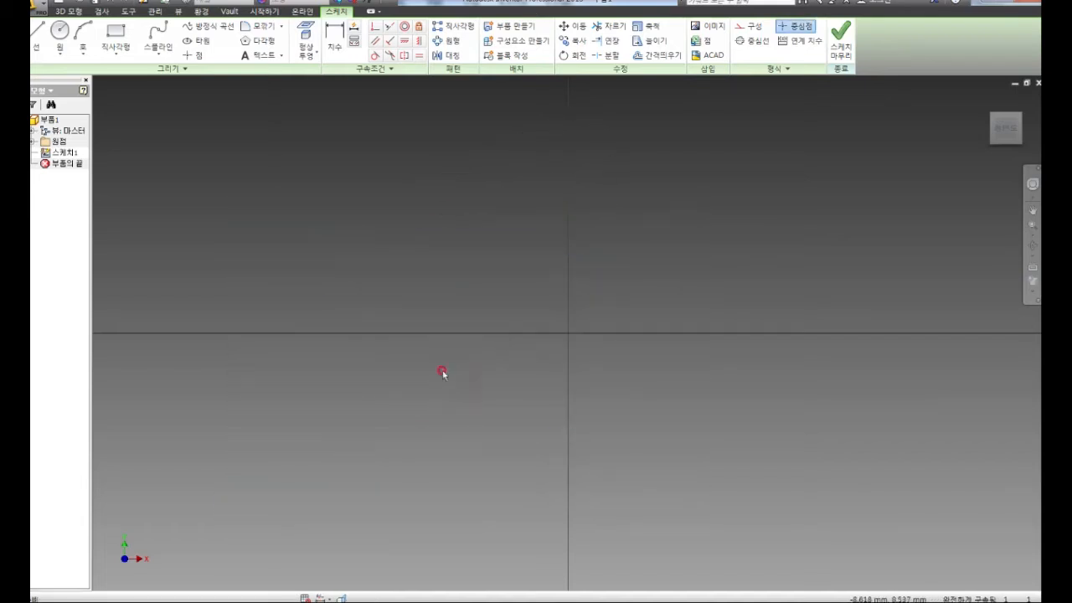
Sketch a slightly rising line about 15.4 mm long, at about 8 degrees, above the horizontal axis
{"action": "left_click", "coordinate": [36, 38]}
{"action": "left_click", "coordinate": [292, 220]}
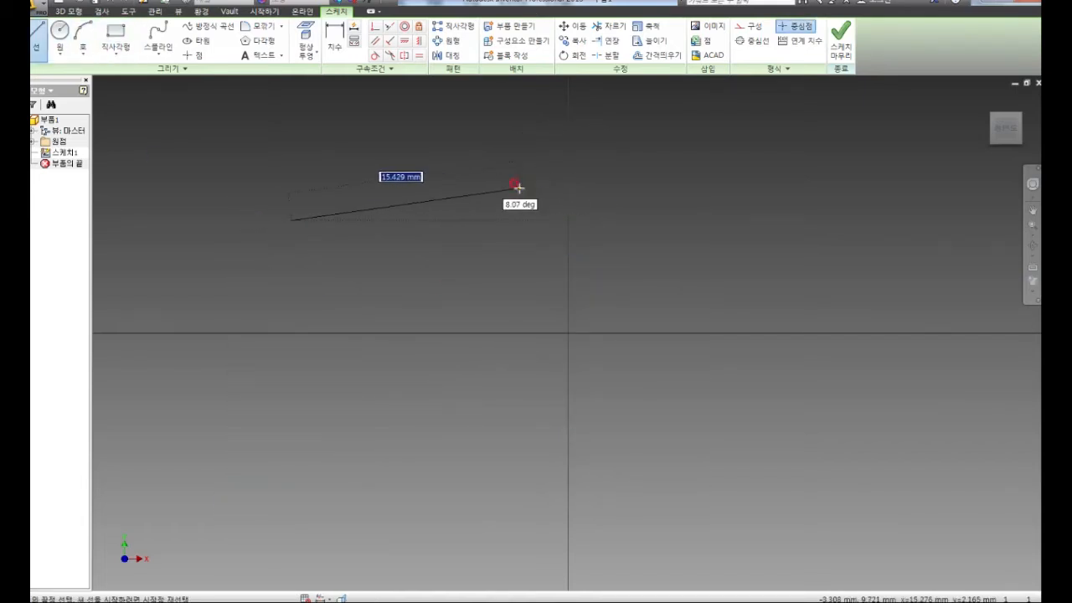
{"action": "left_click", "coordinate": [519, 190]}
{"action": "right_click", "coordinate": [579, 203]}
{"action": "left_click", "coordinate": [624, 204]}
Add an aligned dimension below the rising line and set its length to 20 mm
{"action": "left_click", "coordinate": [334, 45]}
{"action": "left_click", "coordinate": [389, 216]}
{"action": "right_click", "coordinate": [405, 245]}
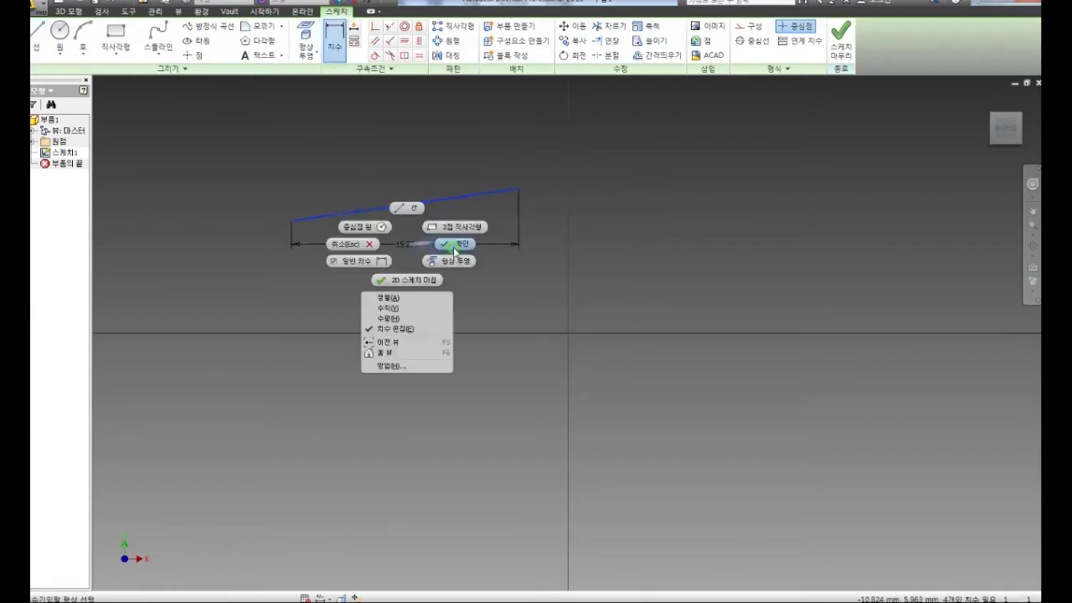
{"action": "left_click", "coordinate": [414, 306]}
{"action": "left_click", "coordinate": [431, 288]}
{"action": "type", "text": "20"}
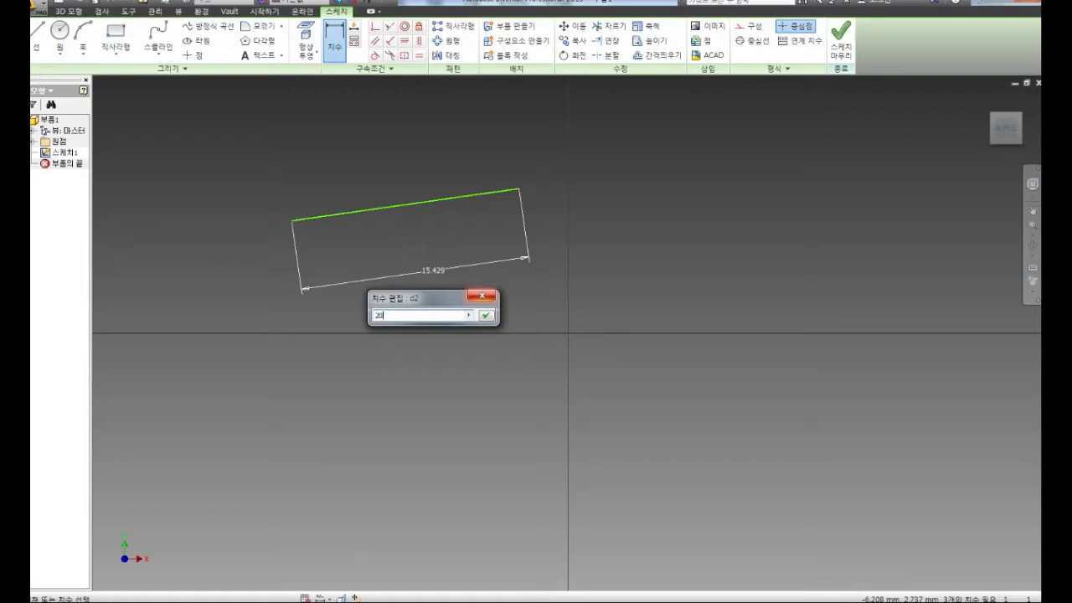
{"action": "key", "text": "Return"}
Sketch a shorter, slightly falling line below the horizontal axis without a dimension
{"action": "left_click", "coordinate": [36, 37]}
{"action": "left_click", "coordinate": [365, 405]}
{"action": "left_click", "coordinate": [510, 425]}
{"action": "right_click", "coordinate": [544, 376]}
{"action": "left_click", "coordinate": [578, 376]}
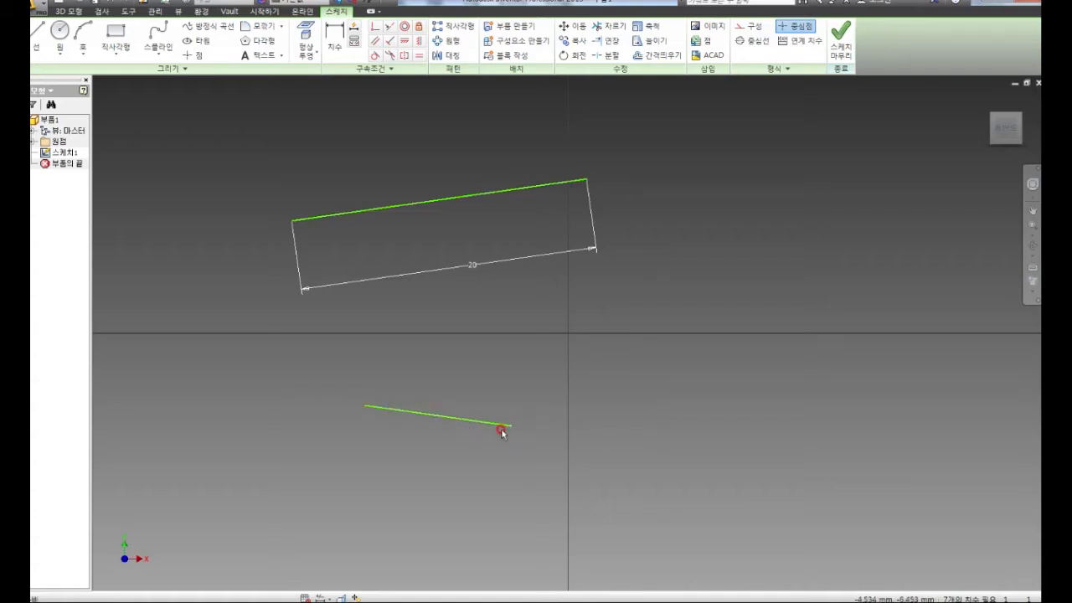
Lengthen the undimensioned lower line by its right endpoint, and reposition the dimensioned upper line by its right endpoint
{"action": "left_click_drag", "start_coordinate": [511, 425], "coordinate": [570, 457]}
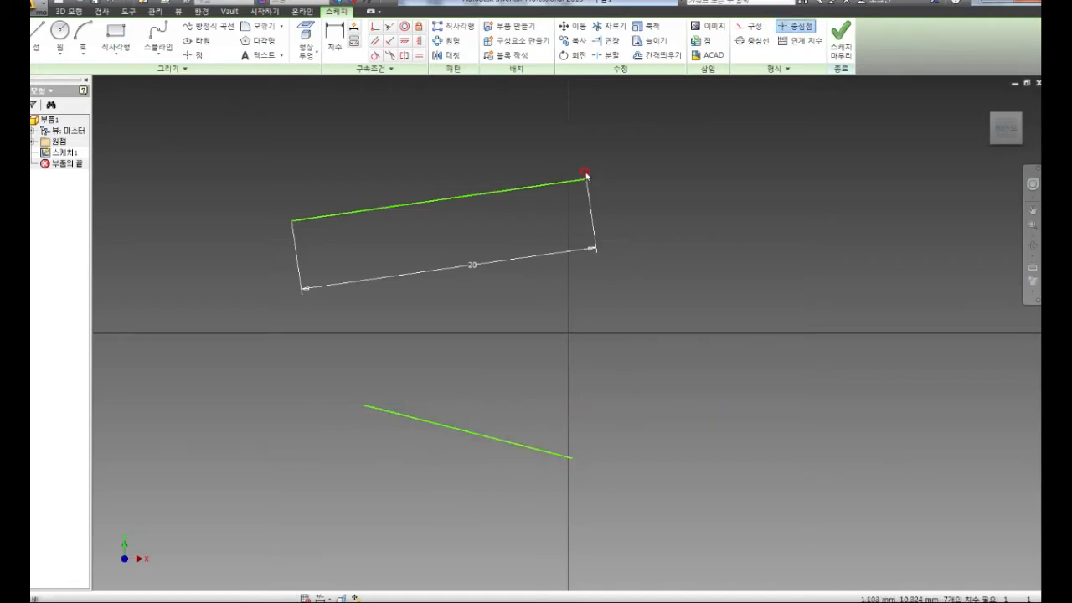
{"action": "left_click_drag", "start_coordinate": [585, 174], "coordinate": [743, 203]}
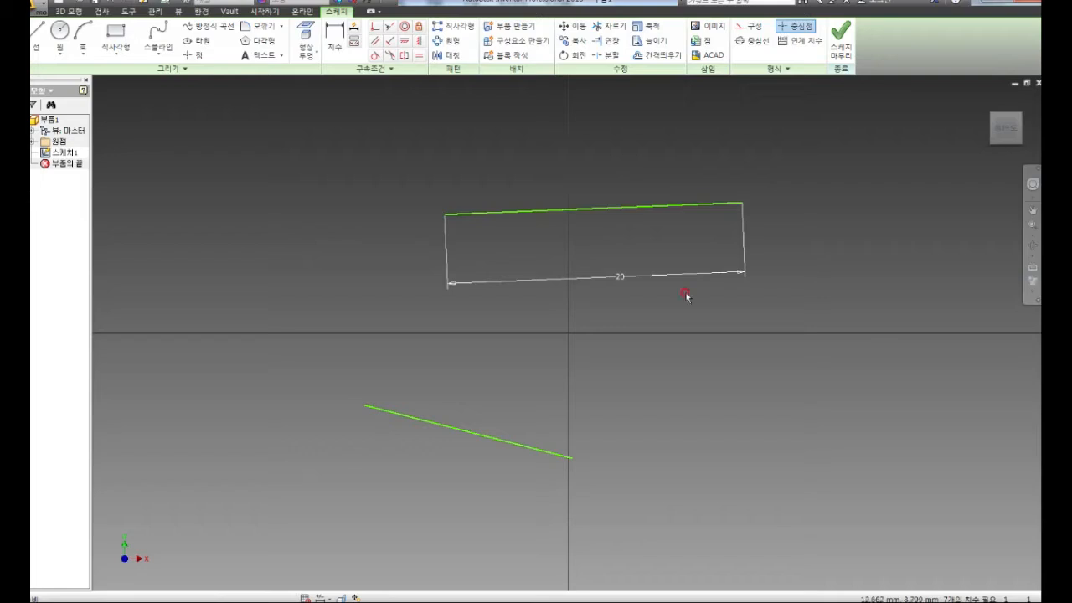
{"action": "left_click_drag", "start_coordinate": [741, 203], "coordinate": [698, 209]}
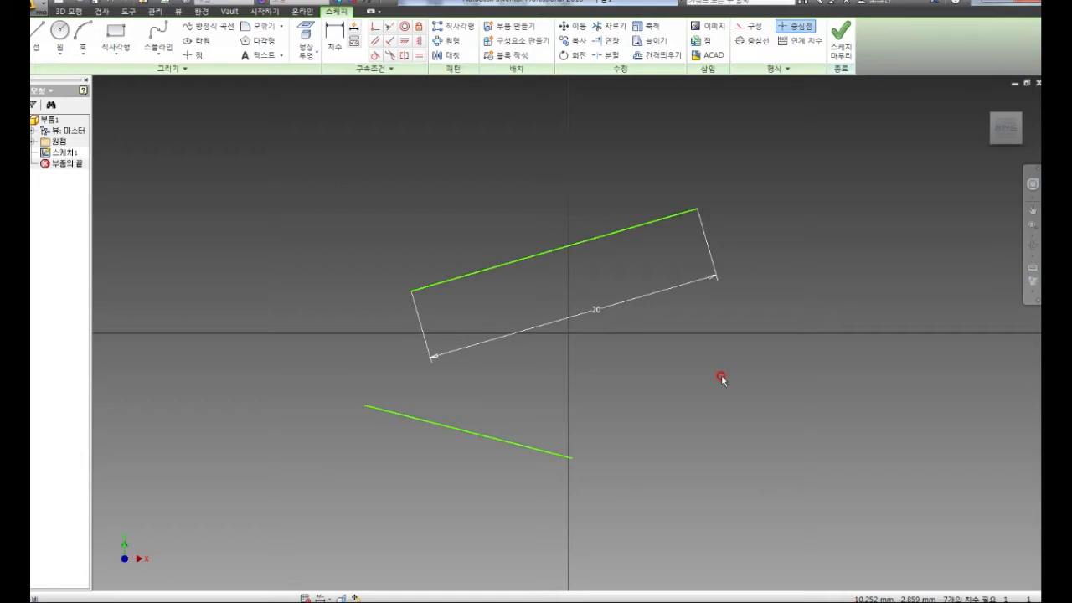
Delete both lines and sketch a closed triangle with a horizontal base about 17.1 mm long above the horizontal axis
{"action": "left_click_drag", "start_coordinate": [625, 147], "coordinate": [388, 469]}
{"action": "key", "text": "Delete"}
{"action": "key", "text": "l"}
{"action": "left_click", "coordinate": [344, 223]}
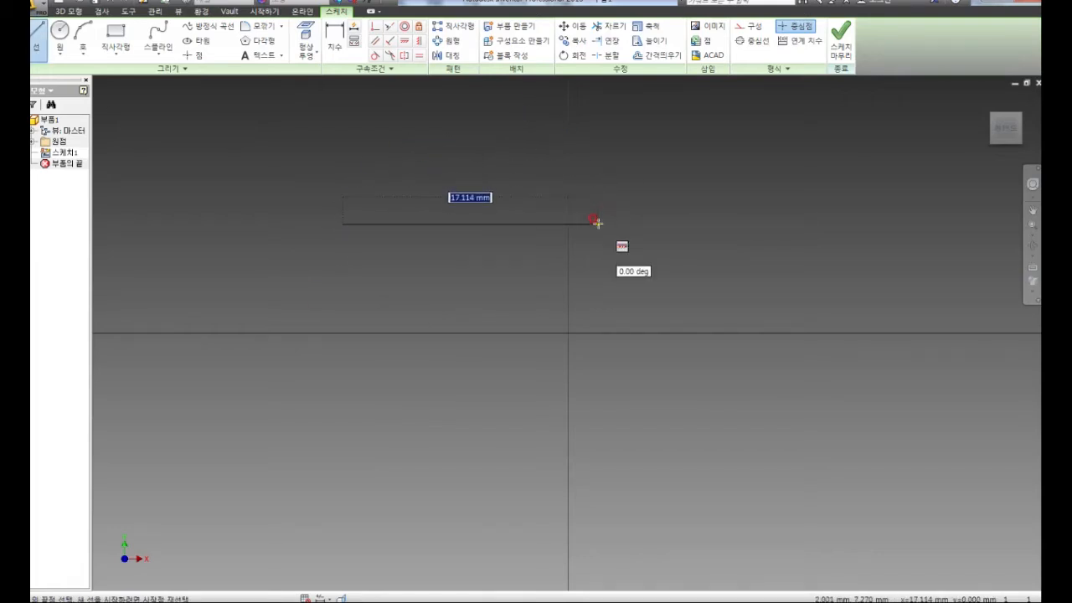
{"action": "left_click", "coordinate": [597, 224]}
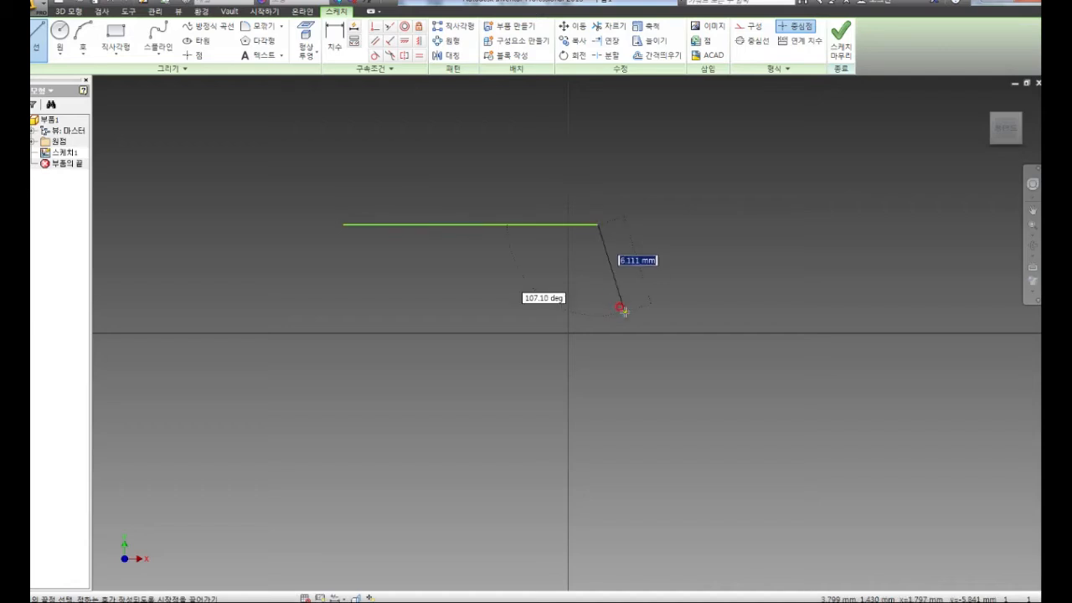
{"action": "left_click", "coordinate": [479, 99]}
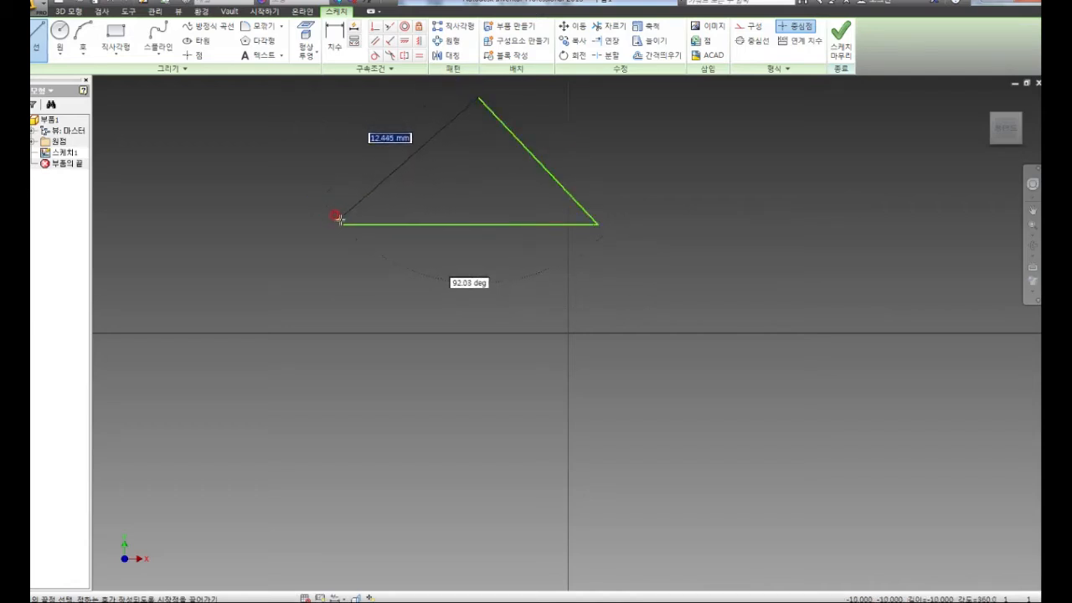
{"action": "left_click", "coordinate": [343, 225]}
{"action": "right_click", "coordinate": [593, 247]}
{"action": "left_click", "coordinate": [621, 252]}
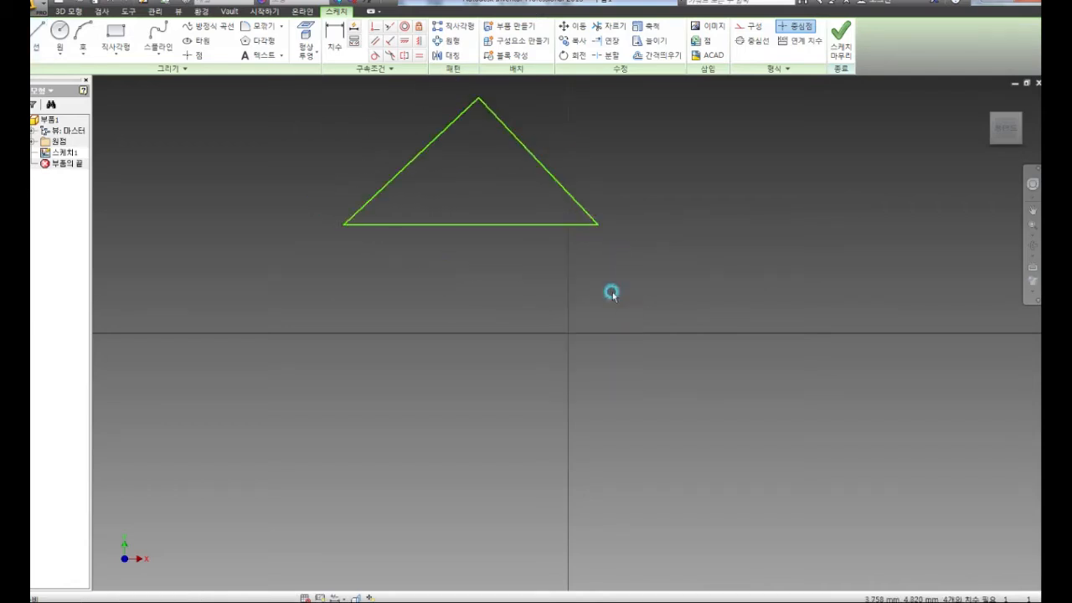
Dimension the triangle's horizontal base and set its length to 20 mm
{"action": "left_click", "coordinate": [334, 40]}
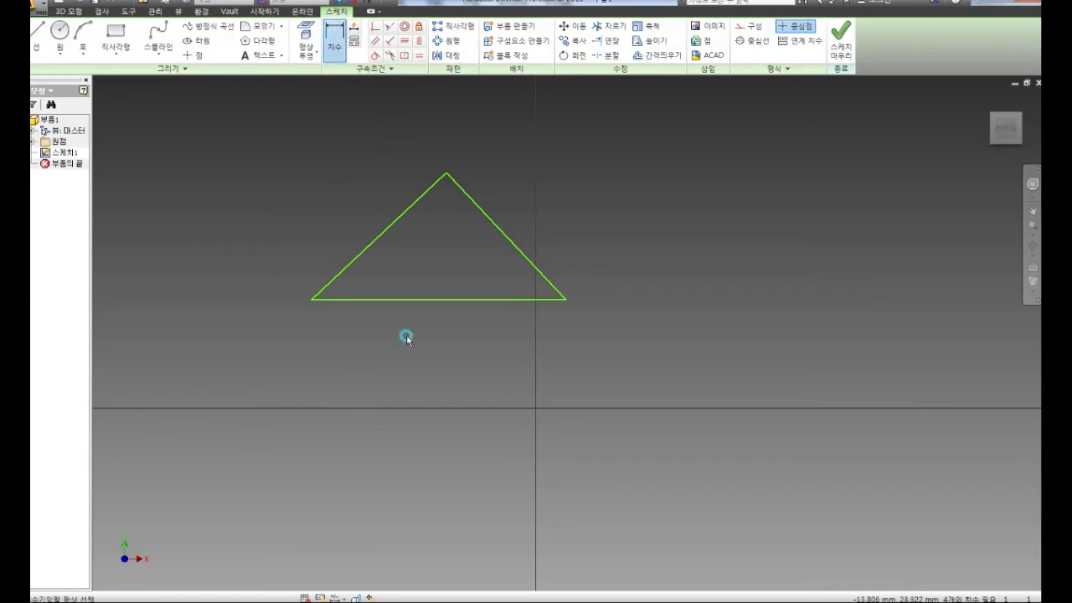
{"action": "left_click", "coordinate": [446, 301]}
{"action": "left_click", "coordinate": [455, 332]}
{"action": "type", "text": "20"}
{"action": "key", "text": "Return"}
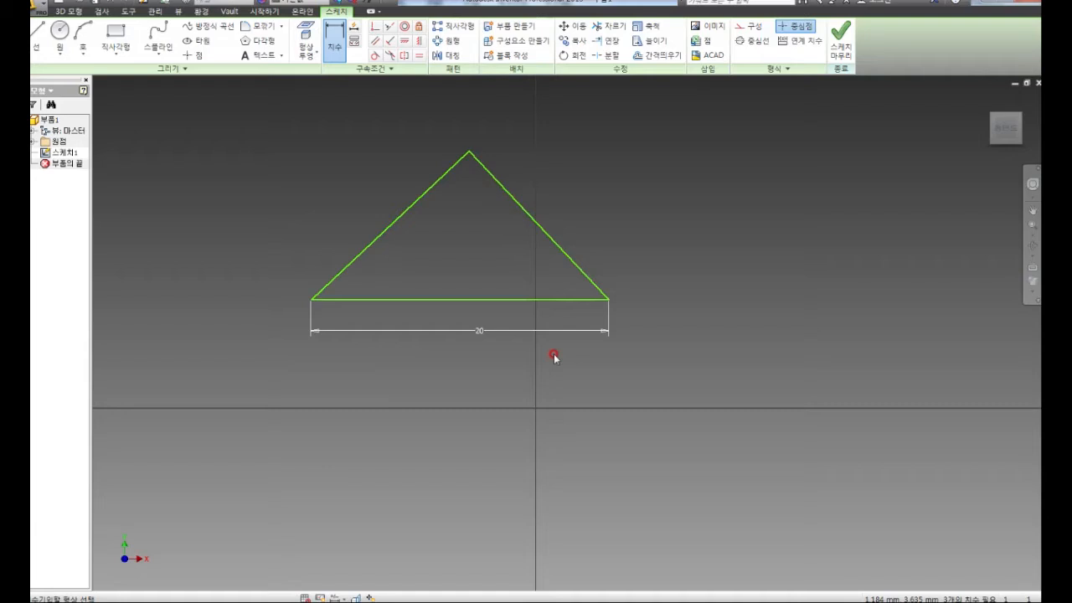
Add an aligned dimension to the triangle's right side, set it to 20 mm, and undo that value change
{"action": "left_click", "coordinate": [545, 232]}
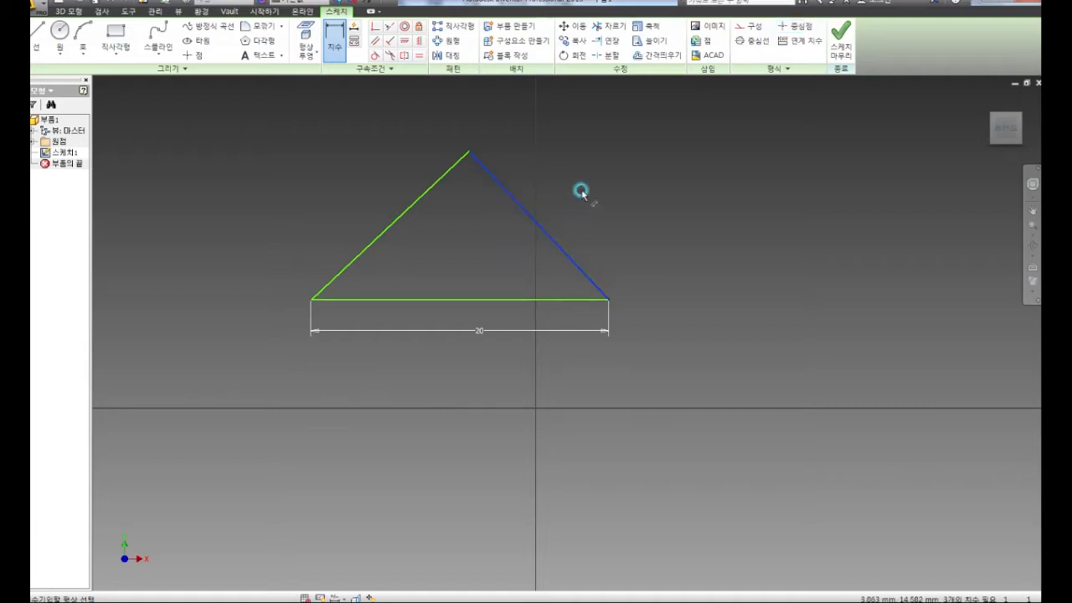
{"action": "right_click", "coordinate": [579, 187]}
{"action": "left_click", "coordinate": [569, 243]}
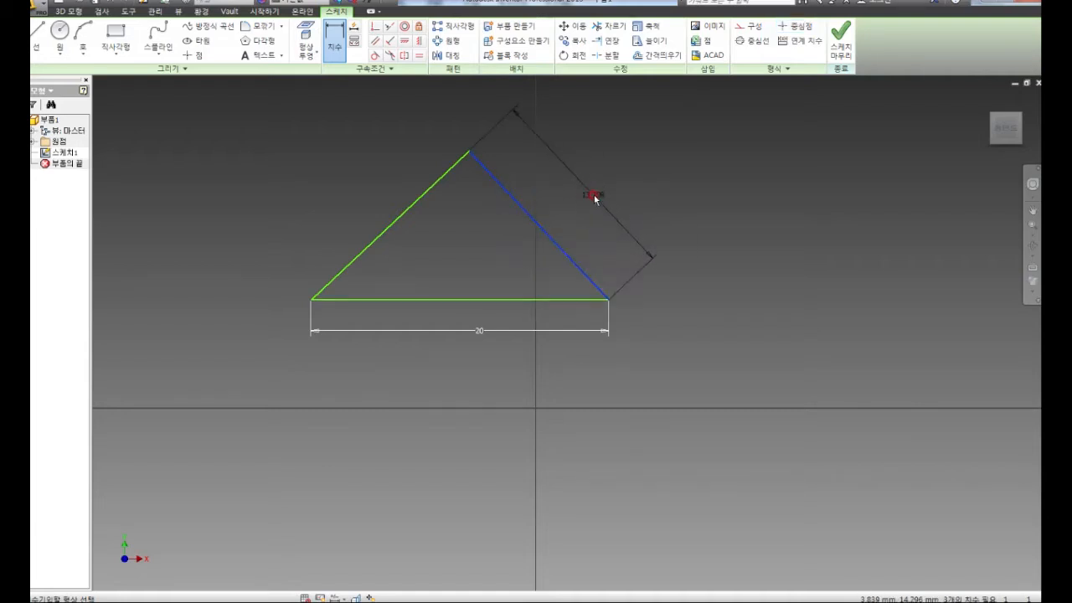
{"action": "left_click", "coordinate": [596, 198]}
{"action": "type", "text": "20"}
{"action": "key", "text": "Return"}
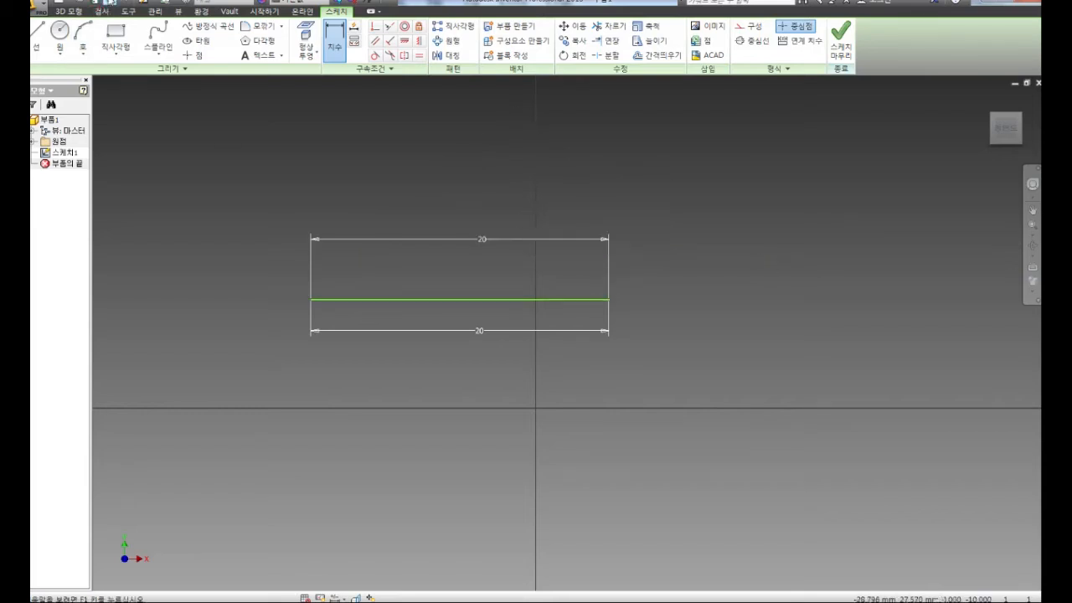
{"action": "left_click", "coordinate": [108, 5]}
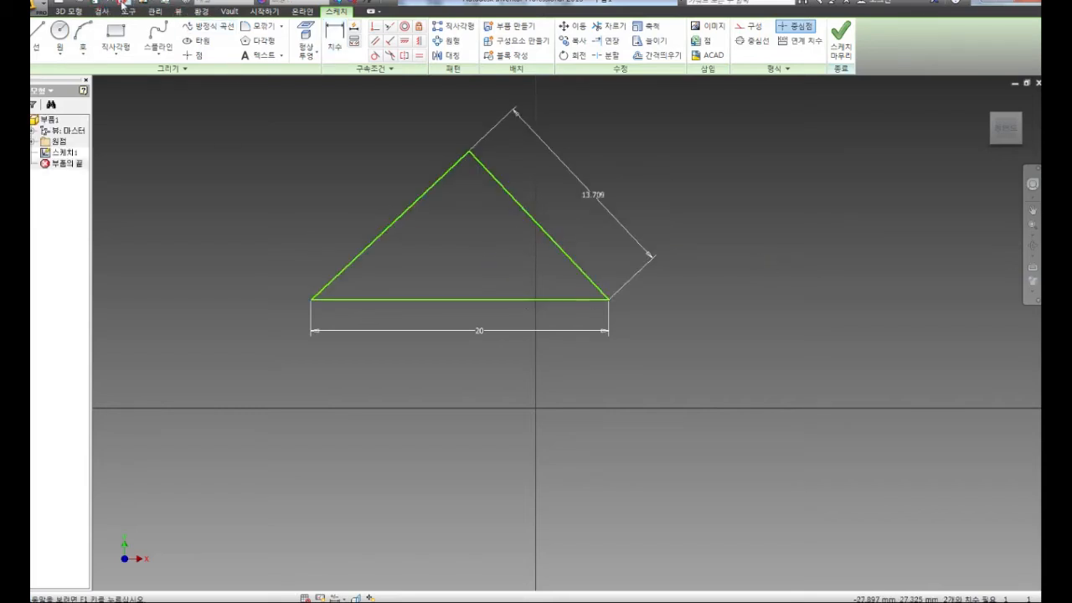
Try to add an angle dimension between the triangle's base and its right side
{"action": "left_click", "coordinate": [334, 42]}
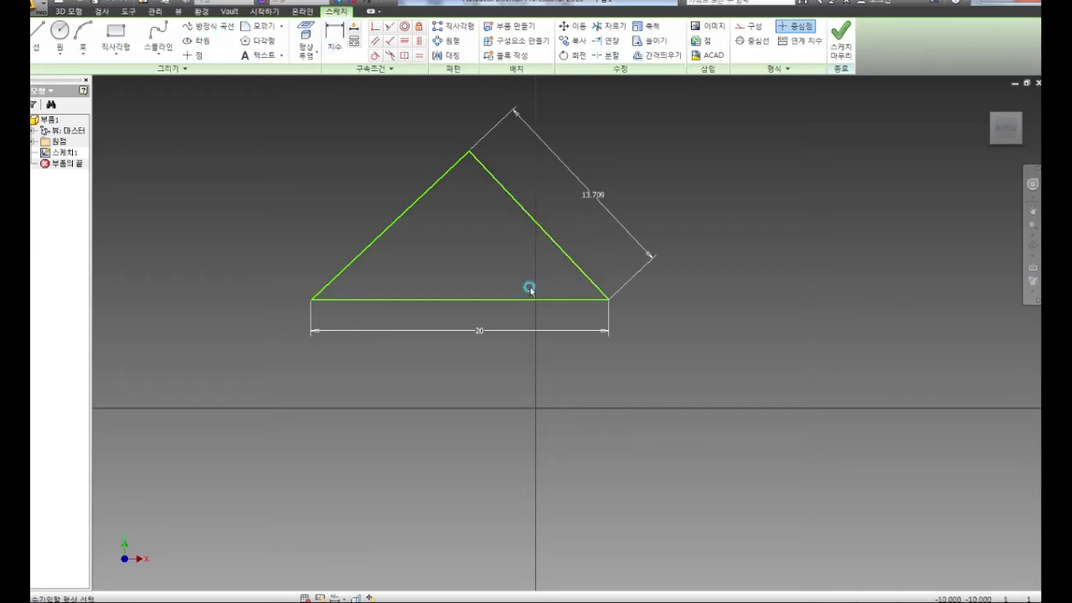
{"action": "left_click", "coordinate": [561, 248]}
{"action": "left_click", "coordinate": [544, 298]}
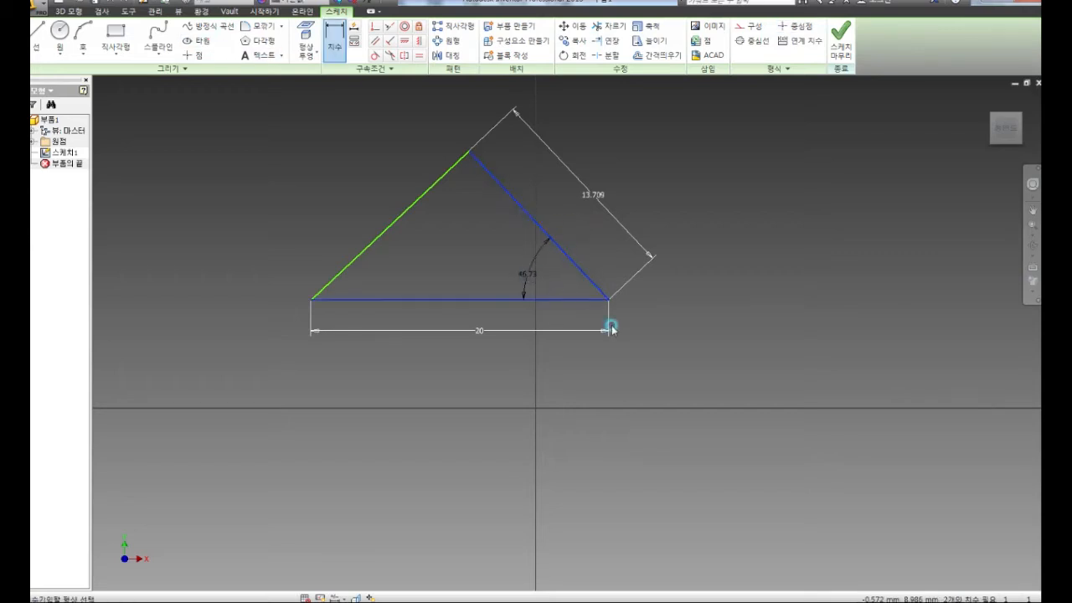
{"action": "left_click", "coordinate": [611, 330]}
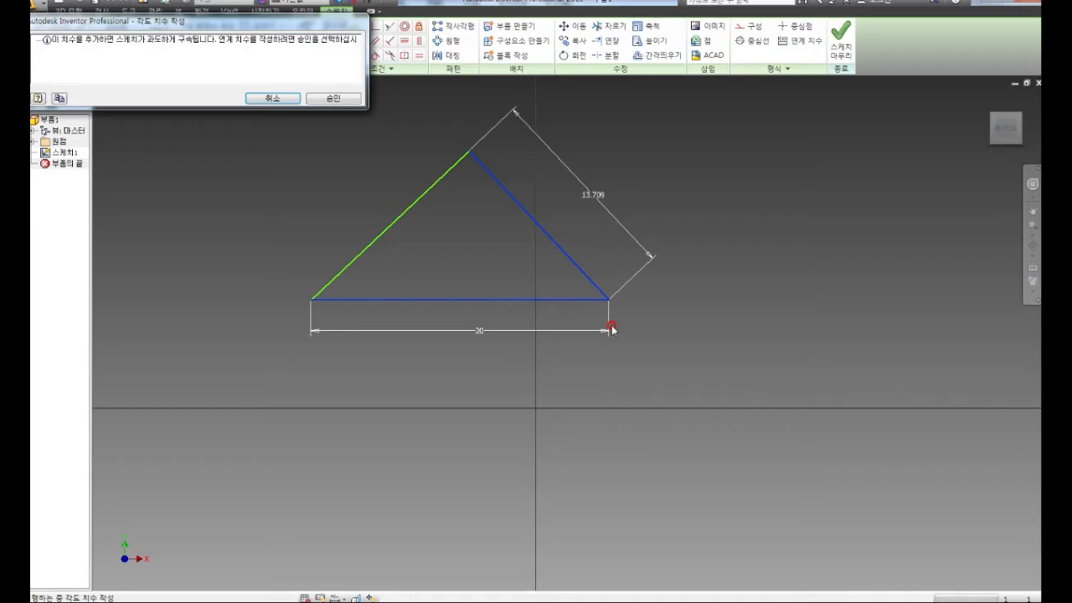
{"action": "left_click", "coordinate": [319, 99]}
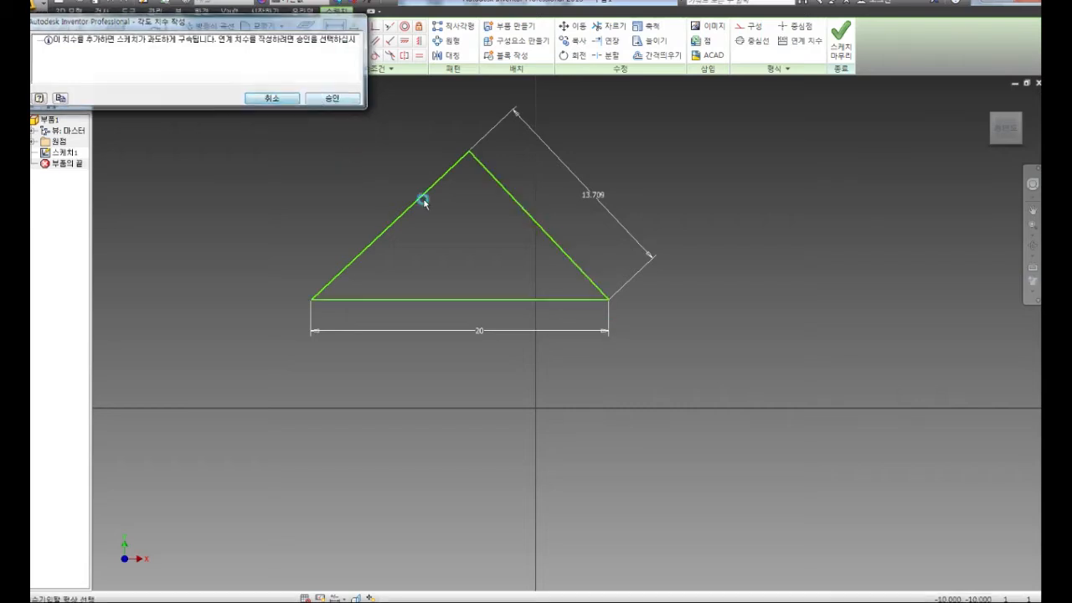
Leave the dimension command and delete the whole triangle with its dimensions
{"action": "right_click", "coordinate": [492, 244]}
{"action": "left_click", "coordinate": [530, 240]}
{"action": "left_click_drag", "start_coordinate": [647, 165], "coordinate": [210, 325]}
{"action": "key", "text": "Delete"}
Sketch a closed triangle across the vertical axis, above the horizontal axis, with a horizontal base about 15.4 mm long
{"action": "middle_click_drag", "start_coordinate": [527, 311], "coordinate": [512, 359]}
{"action": "left_click", "coordinate": [35, 34]}
{"action": "left_click", "coordinate": [414, 326]}
{"action": "left_click", "coordinate": [642, 326]}
{"action": "left_click", "coordinate": [536, 170]}
{"action": "left_click", "coordinate": [414, 327]}
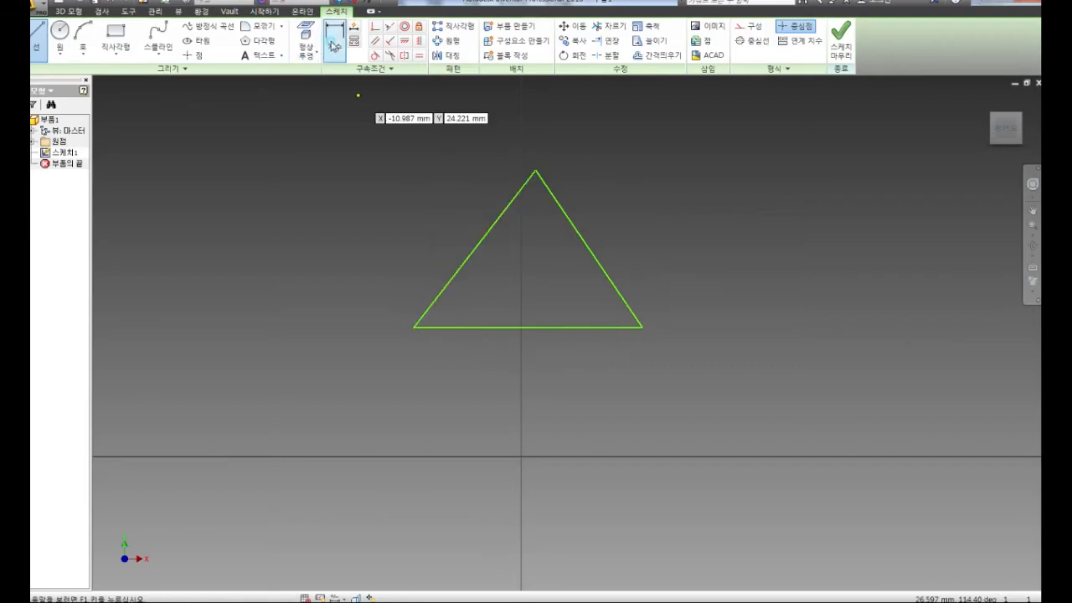
Dimension the triangle's horizontal base and set its length to 15 mm
{"action": "left_click", "coordinate": [334, 41]}
{"action": "left_click", "coordinate": [539, 328]}
{"action": "left_click", "coordinate": [603, 346]}
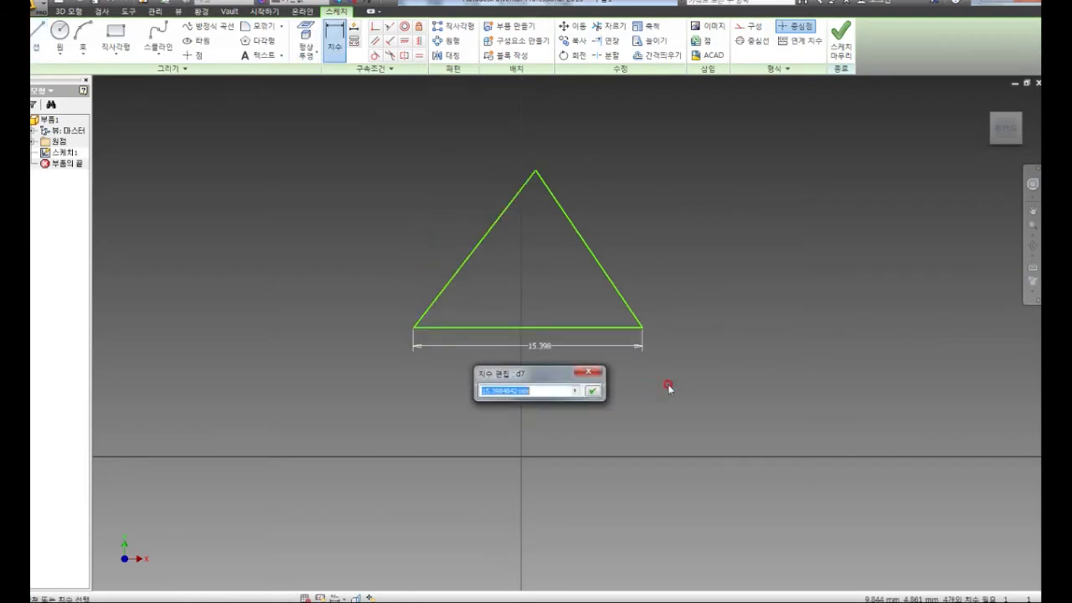
{"action": "type", "text": "15"}
{"action": "key", "text": "Return"}
Add an angle dimension of 60 degrees between the triangle's base and its right side
{"action": "left_click", "coordinate": [618, 301]}
{"action": "left_click", "coordinate": [578, 326]}
{"action": "left_click", "coordinate": [569, 300]}
{"action": "type", "text": "60"}
{"action": "key", "text": "Return"}
Add an aligned dimension to the triangle's right side and set its length to 15 mm
{"action": "left_click", "coordinate": [585, 237]}
{"action": "right_click", "coordinate": [642, 206]}
{"action": "left_click", "coordinate": [620, 240]}
{"action": "left_click", "coordinate": [624, 211]}
{"action": "type", "text": "15"}
{"action": "key", "text": "Return"}
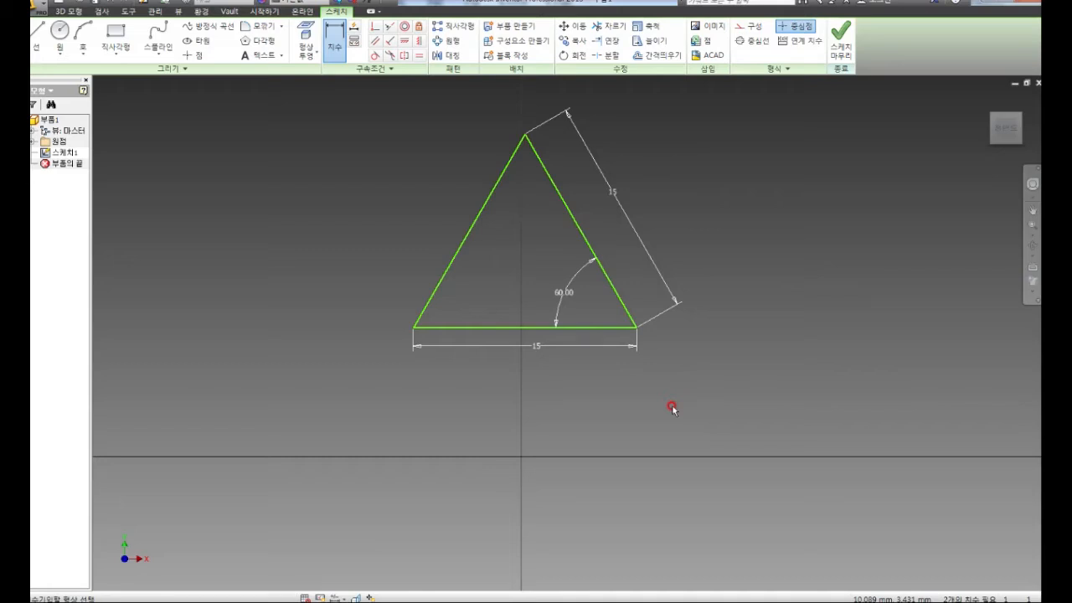
Add an aligned dimension to the triangle's left side and accept it as a driven dimension
{"action": "left_click", "coordinate": [467, 233]}
{"action": "right_click", "coordinate": [387, 208]}
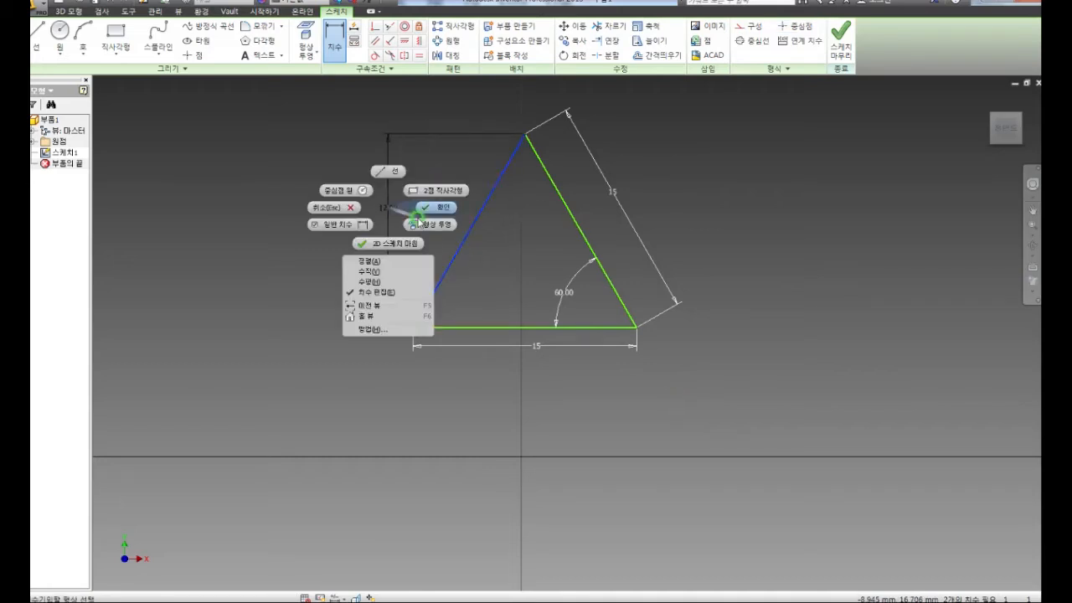
{"action": "left_click", "coordinate": [399, 261]}
{"action": "left_click", "coordinate": [511, 248]}
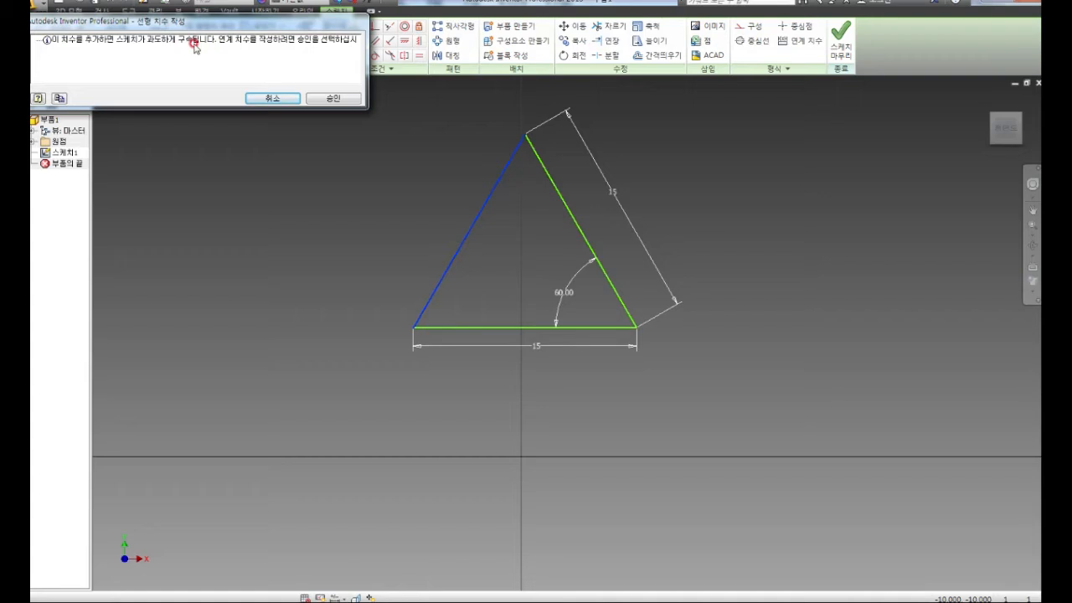
{"action": "left_click", "coordinate": [349, 101]}
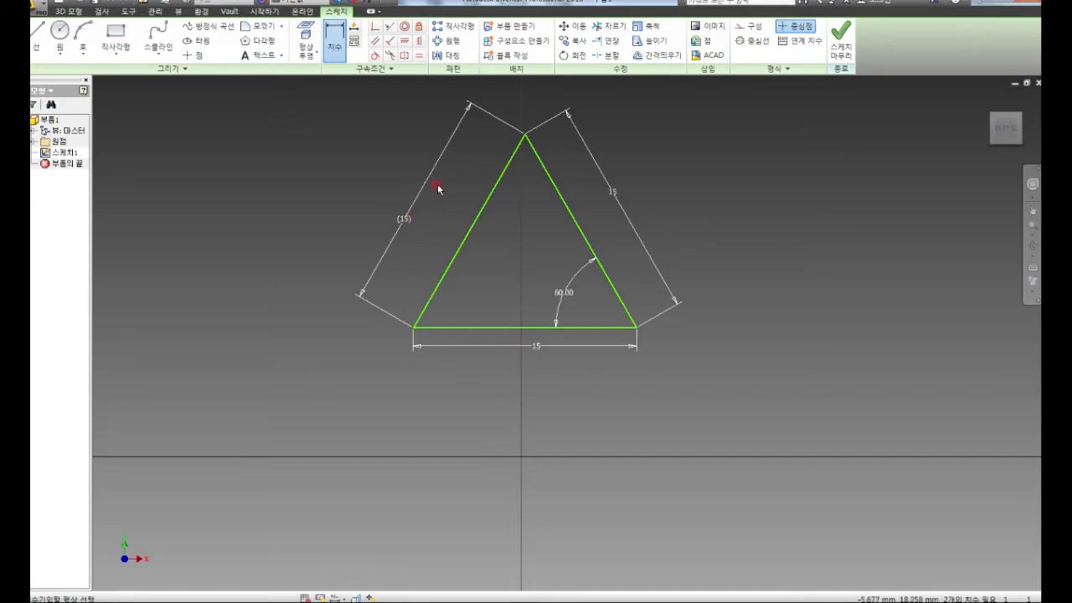
Exit dimensioning and delete the driven dimension from the triangle's left side
{"action": "right_click", "coordinate": [367, 228]}
{"action": "left_click", "coordinate": [419, 226]}
{"action": "left_click_drag", "start_coordinate": [448, 202], "coordinate": [313, 254]}
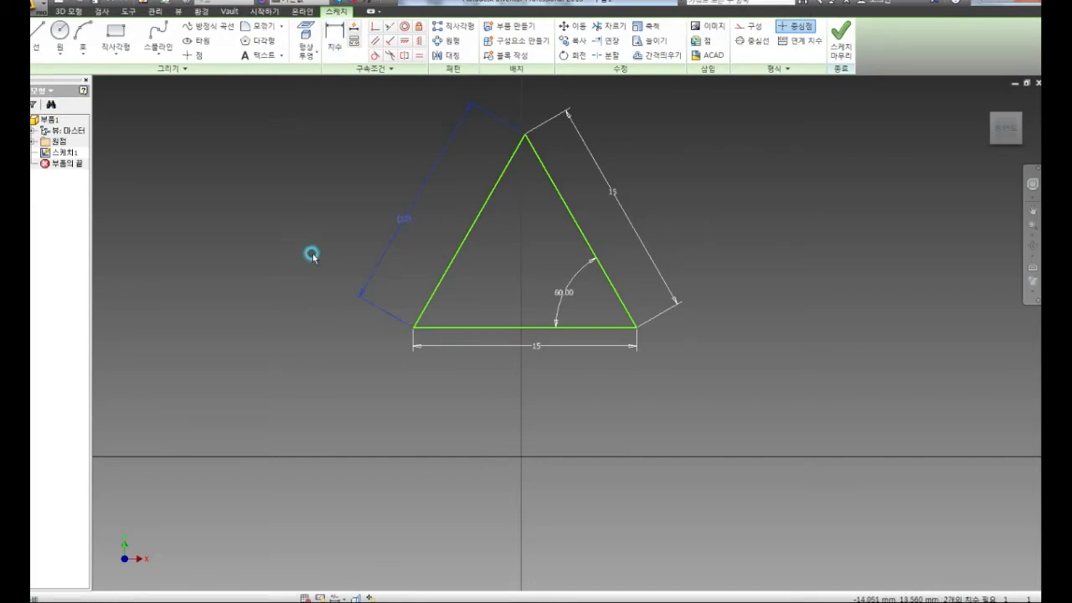
{"action": "key", "text": "Delete"}
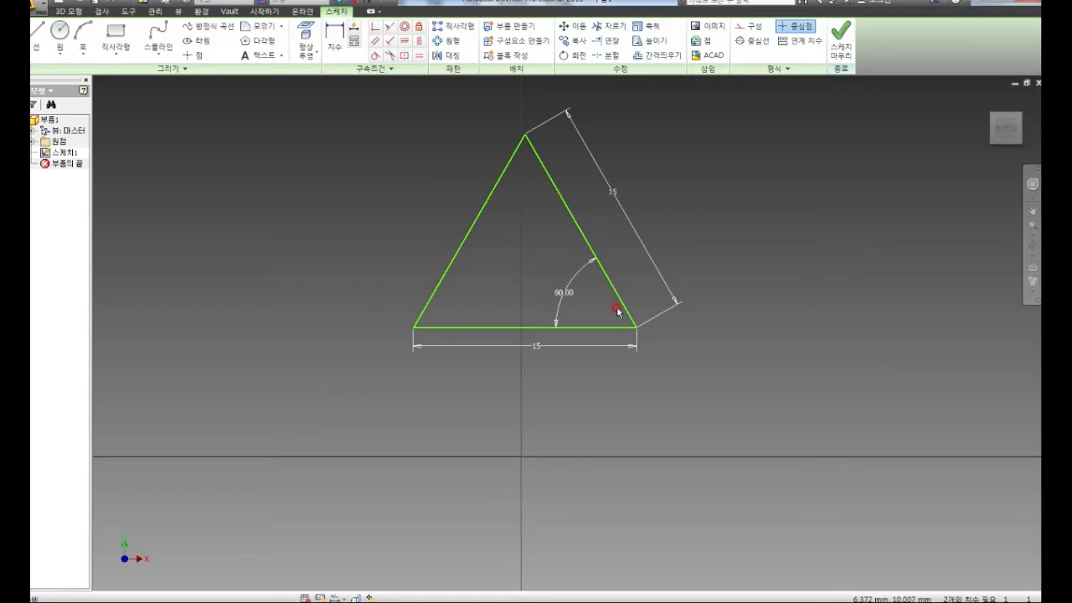
Delete the 60-degree angle dimension and pull the triangle's apex down to the right to test its freedom
{"action": "left_click", "coordinate": [575, 295]}
{"action": "key", "text": "Delete"}
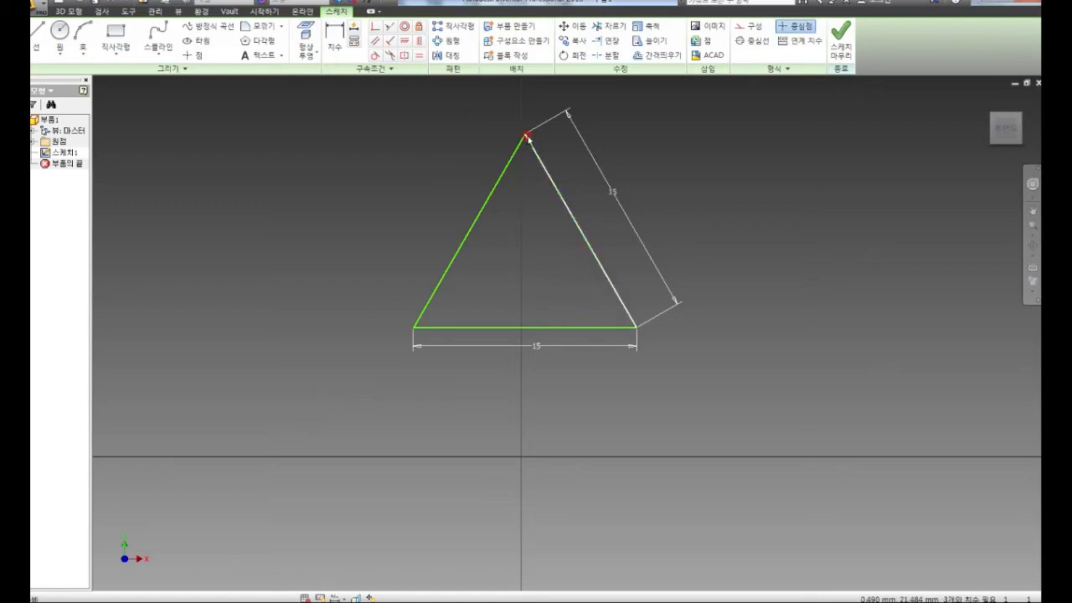
{"action": "mouse_move", "coordinate": [526, 136]}
{"action": "left_mouse_down"}
{"action": "mouse_move", "coordinate": [646, 215]}
{"action": "mouse_move", "coordinate": [607, 268]}
{"action": "left_mouse_up"}
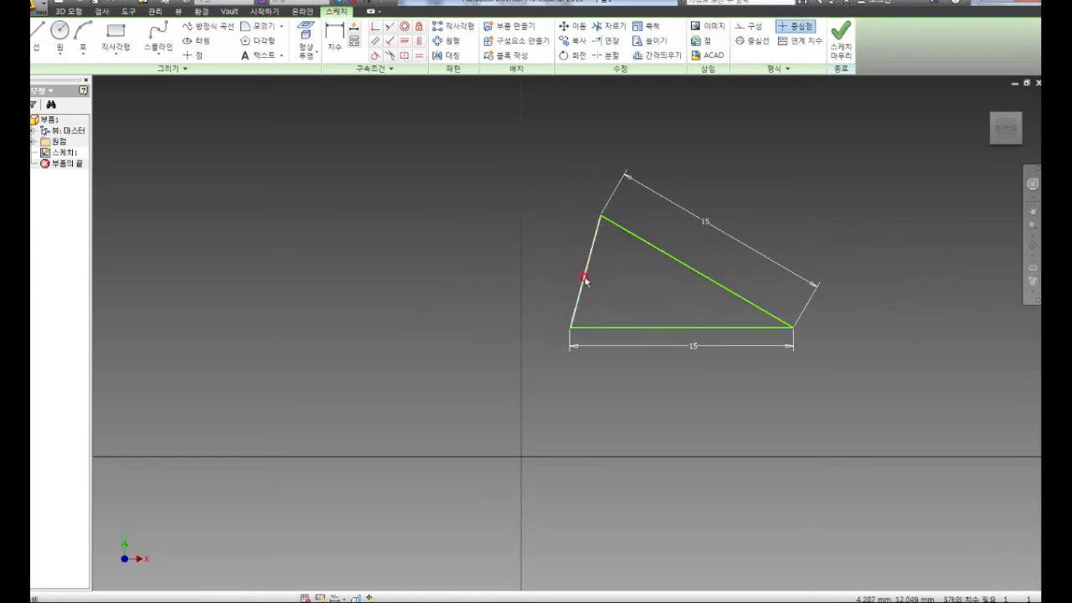
Add an aligned dimension to the triangle's left side and set its length to 15 mm
{"action": "key", "text": "d"}
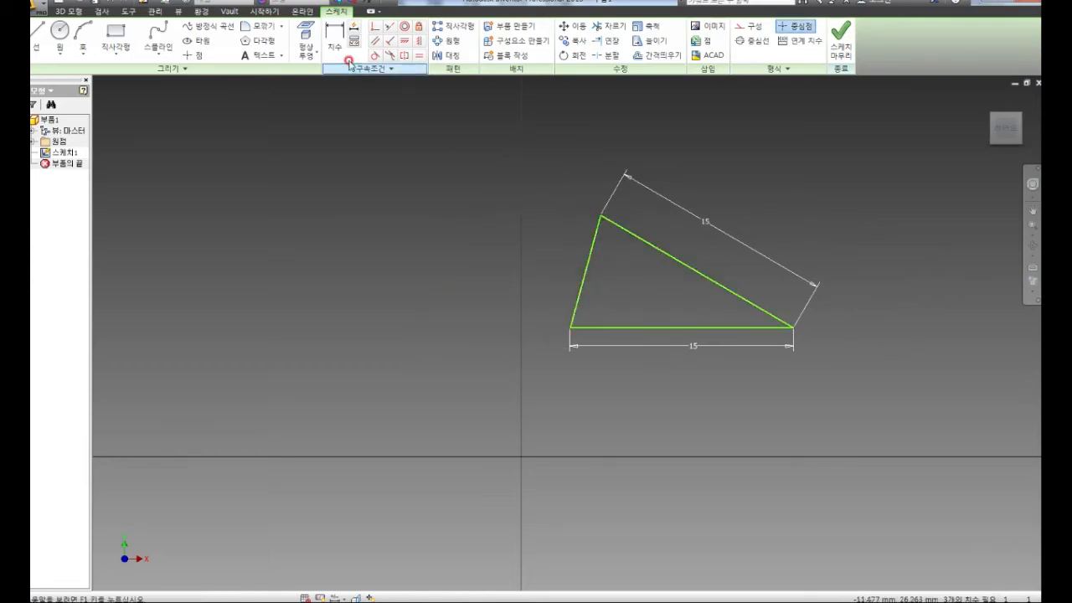
{"action": "left_click", "coordinate": [586, 265]}
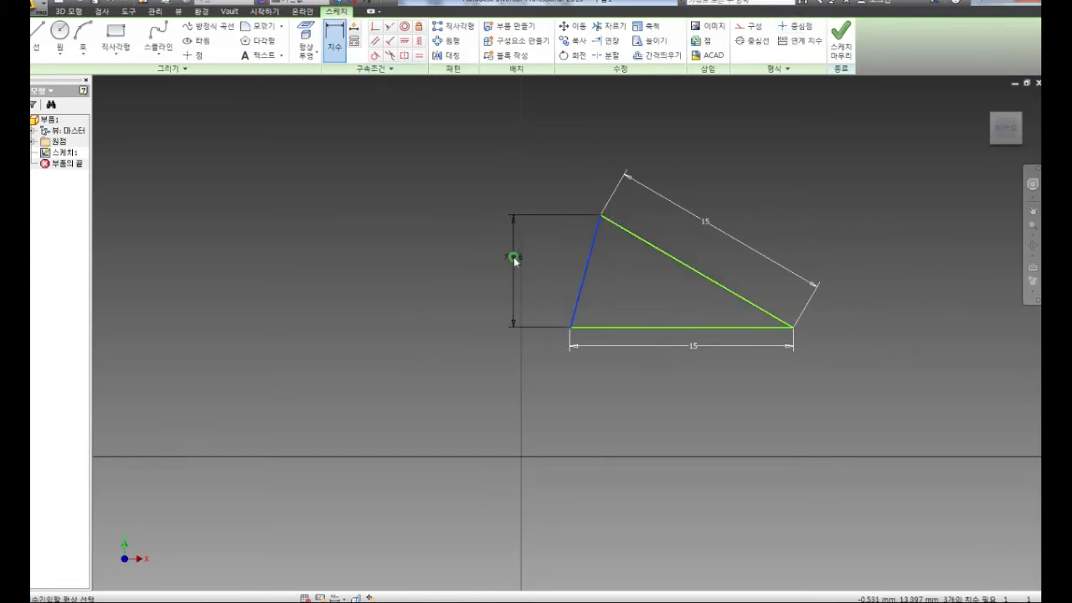
{"action": "right_click", "coordinate": [512, 257]}
{"action": "left_click", "coordinate": [522, 310]}
{"action": "left_click", "coordinate": [551, 283]}
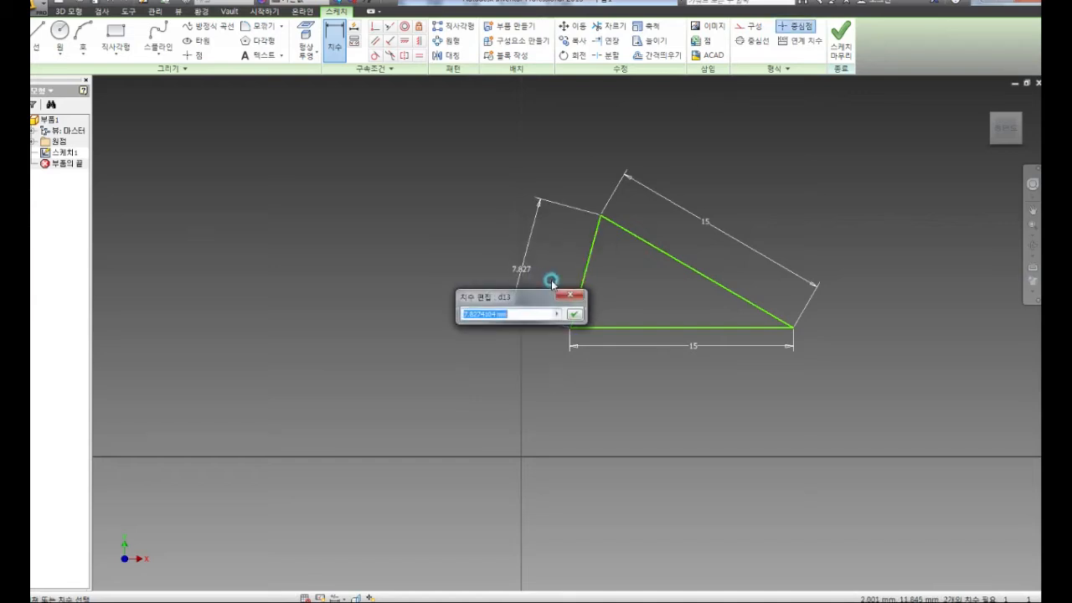
{"action": "type", "text": "15"}
{"action": "key", "text": "Return"}
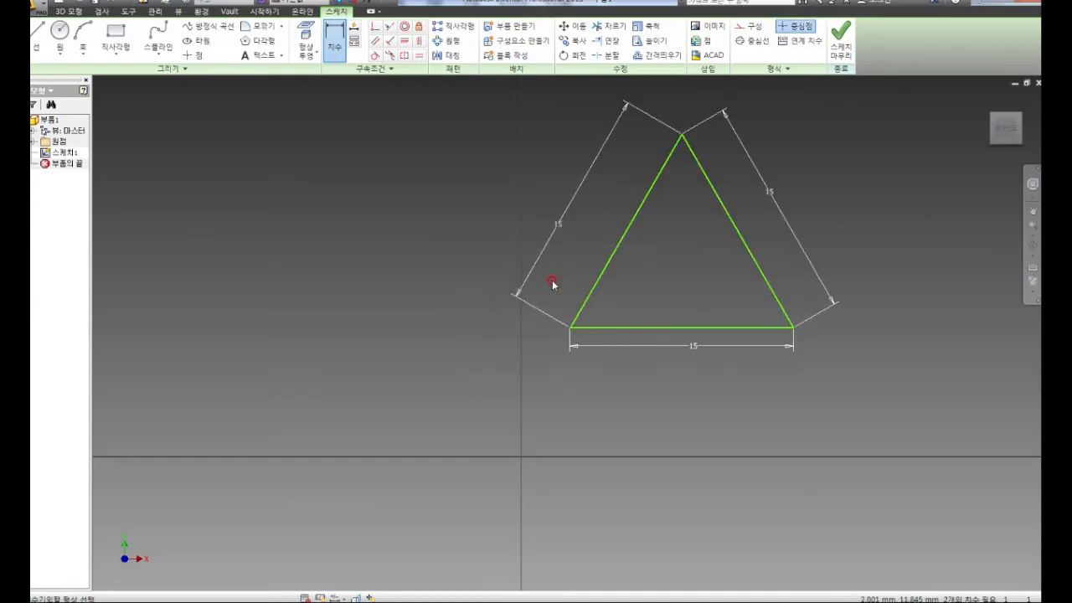
Exit dimensioning and move the triangle by its lower corners, farther right of the vertical axis, to test its freedom
{"action": "middle_click_drag", "start_coordinate": [636, 379], "coordinate": [421, 432]}
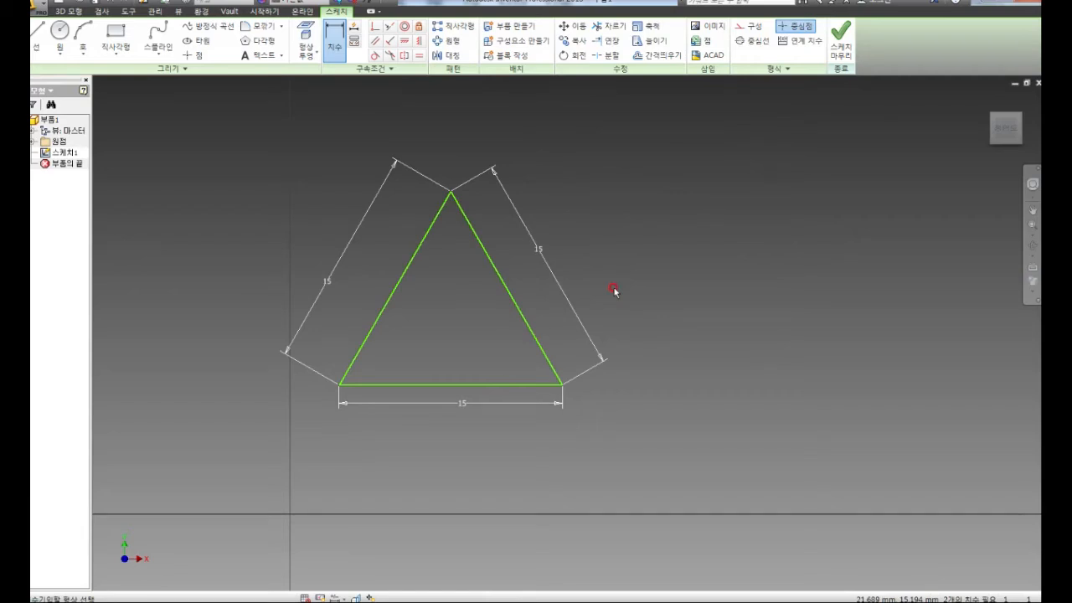
{"action": "right_click", "coordinate": [613, 243]}
{"action": "left_click", "coordinate": [652, 242]}
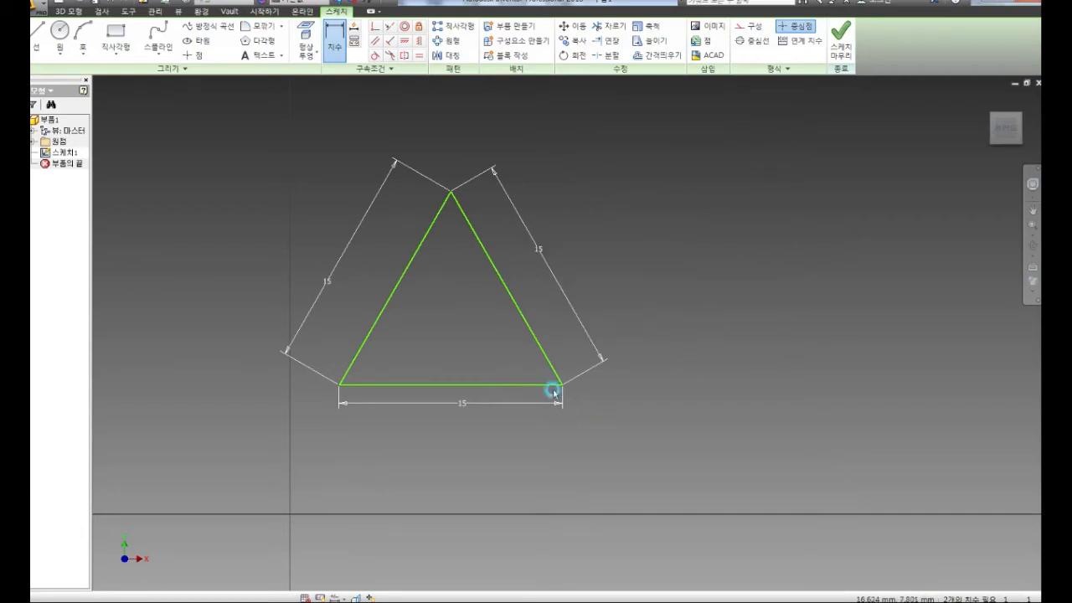
{"action": "left_click_drag", "start_coordinate": [560, 384], "coordinate": [734, 335]}
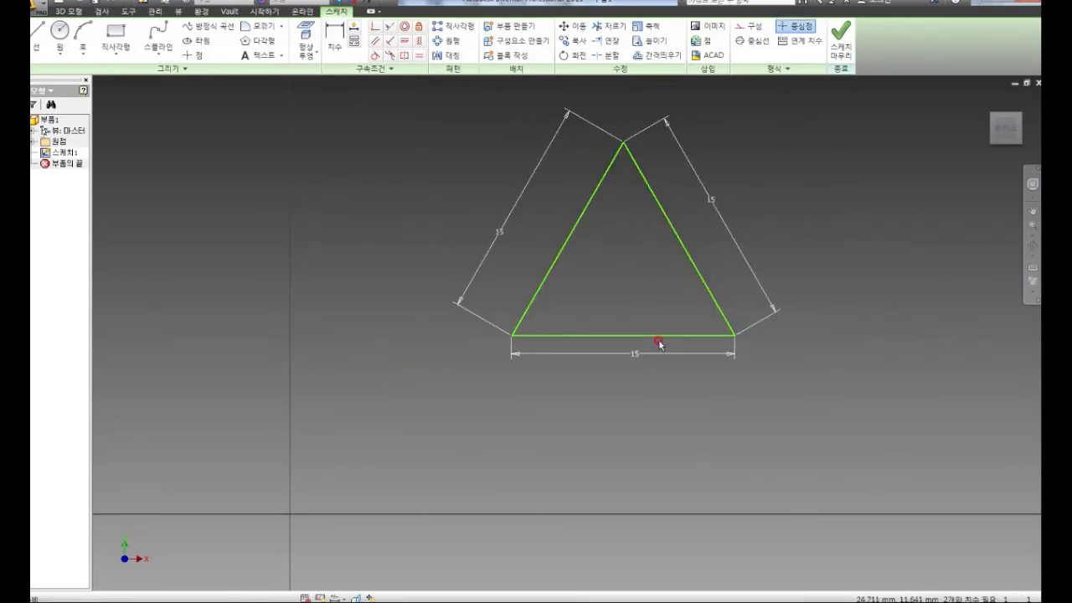
{"action": "mouse_move", "coordinate": [510, 335]}
{"action": "left_mouse_down"}
{"action": "mouse_move", "coordinate": [497, 278]}
{"action": "mouse_move", "coordinate": [516, 355]}
{"action": "left_mouse_up"}
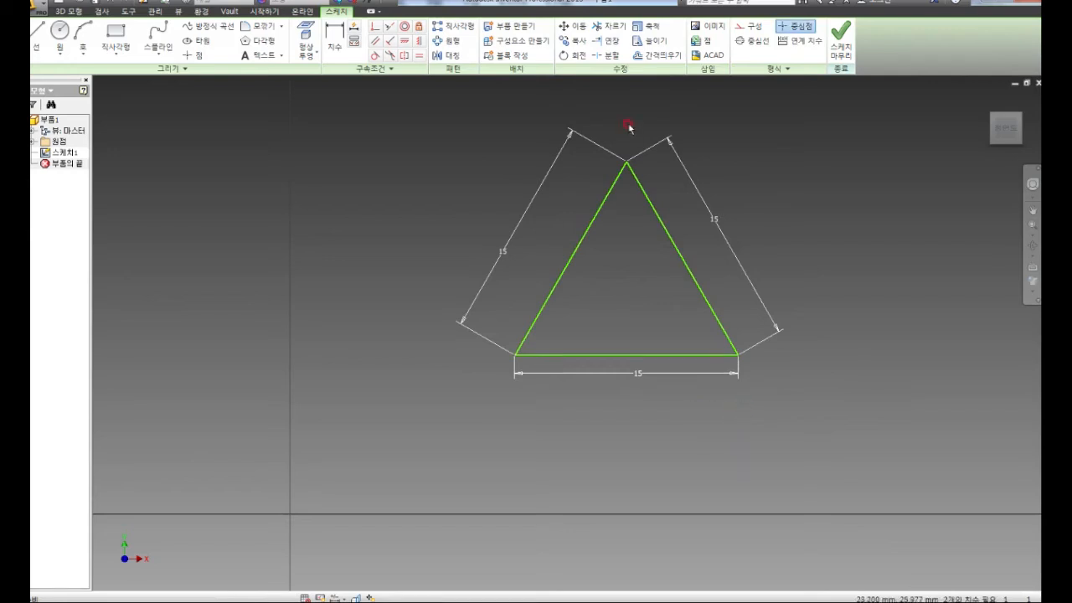
Project the part's origin center point into the sketch
{"action": "scroll", "coordinate": [641, 175], "scroll_direction": "down", "scroll_amount": 3}
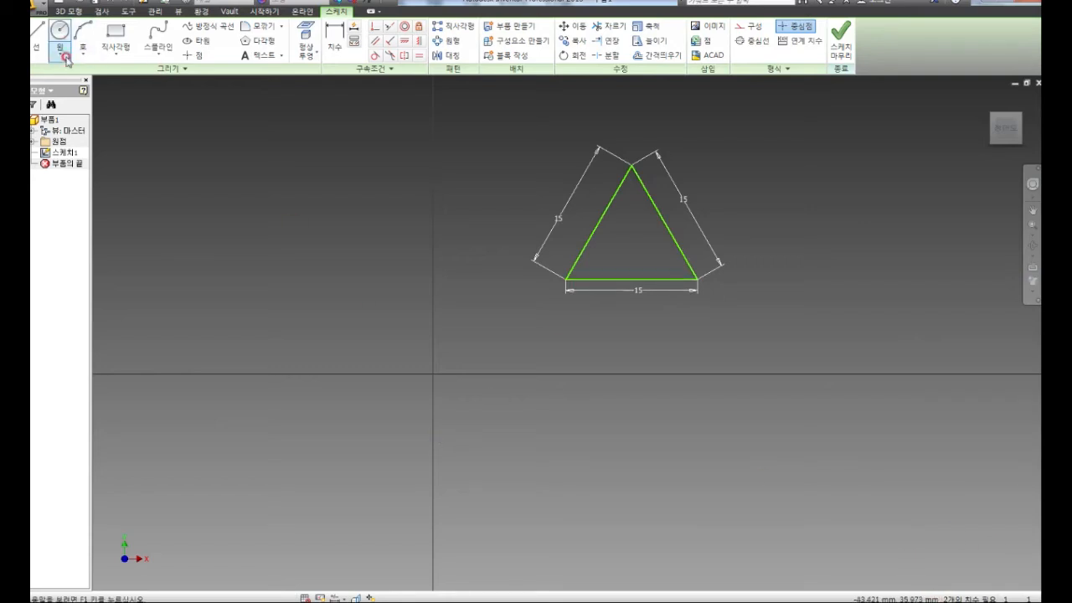
{"action": "left_click", "coordinate": [303, 60]}
{"action": "left_click", "coordinate": [331, 76]}
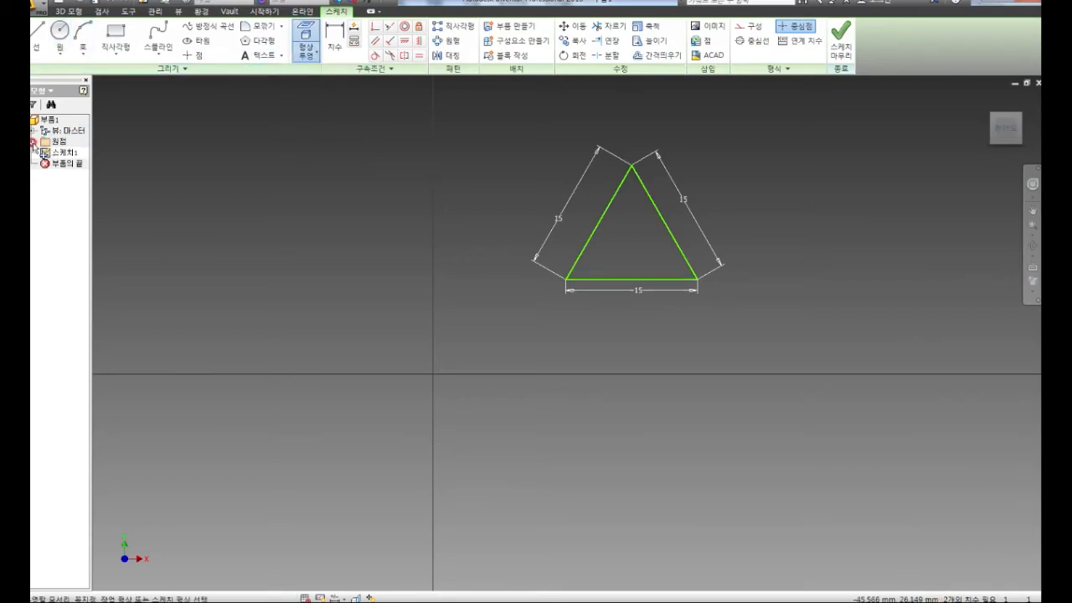
{"action": "left_click", "coordinate": [34, 141]}
{"action": "left_click", "coordinate": [72, 218]}
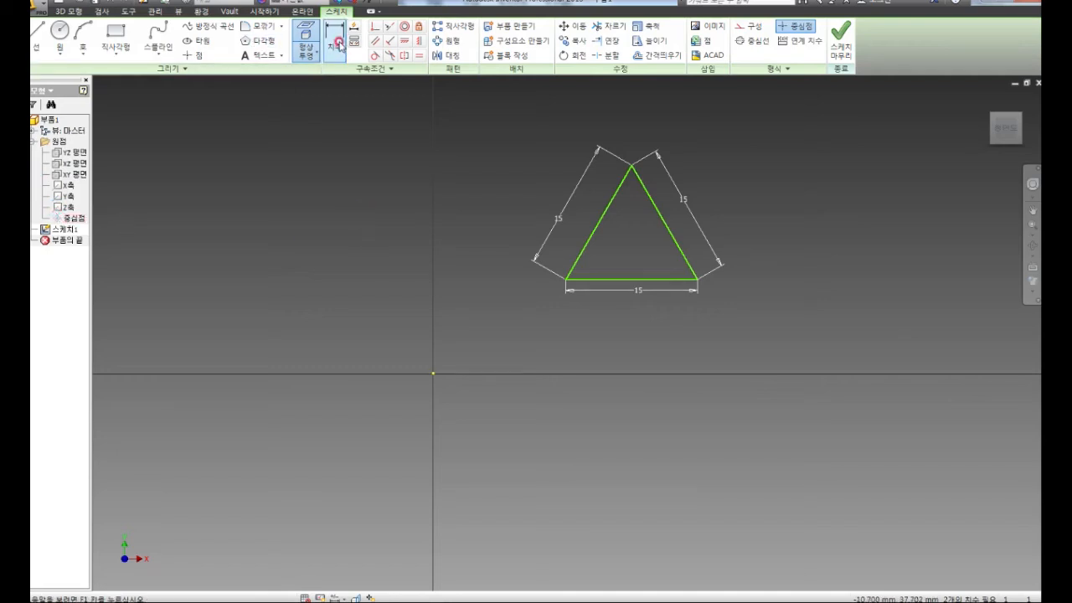
Dimension the vertical distance between the projected center point and the triangle's base, and set it to 10 mm
{"action": "key", "text": "d"}
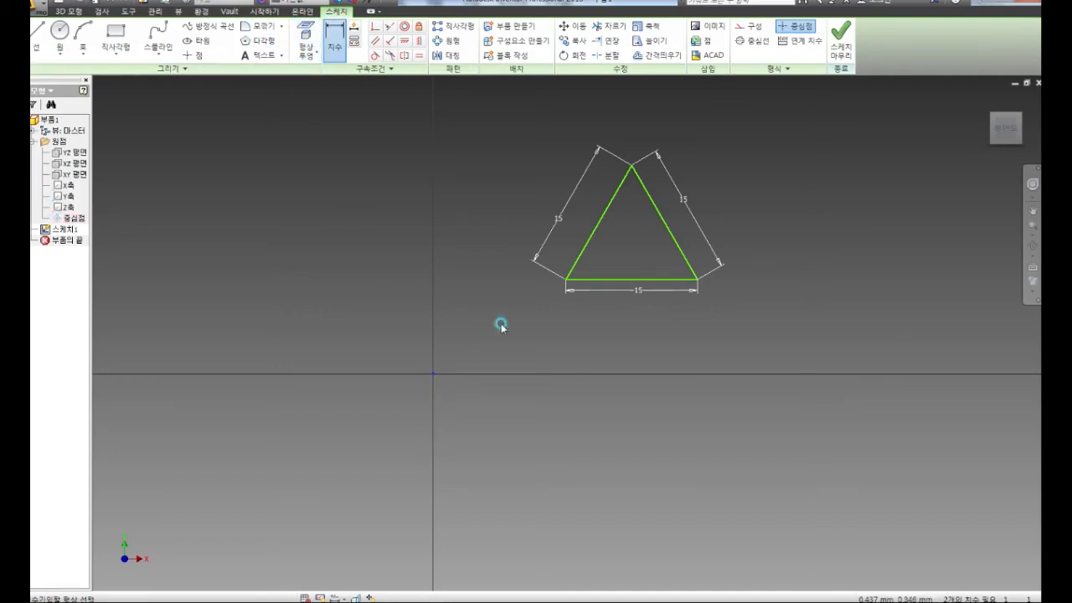
{"action": "left_click", "coordinate": [574, 279]}
{"action": "left_click", "coordinate": [584, 339]}
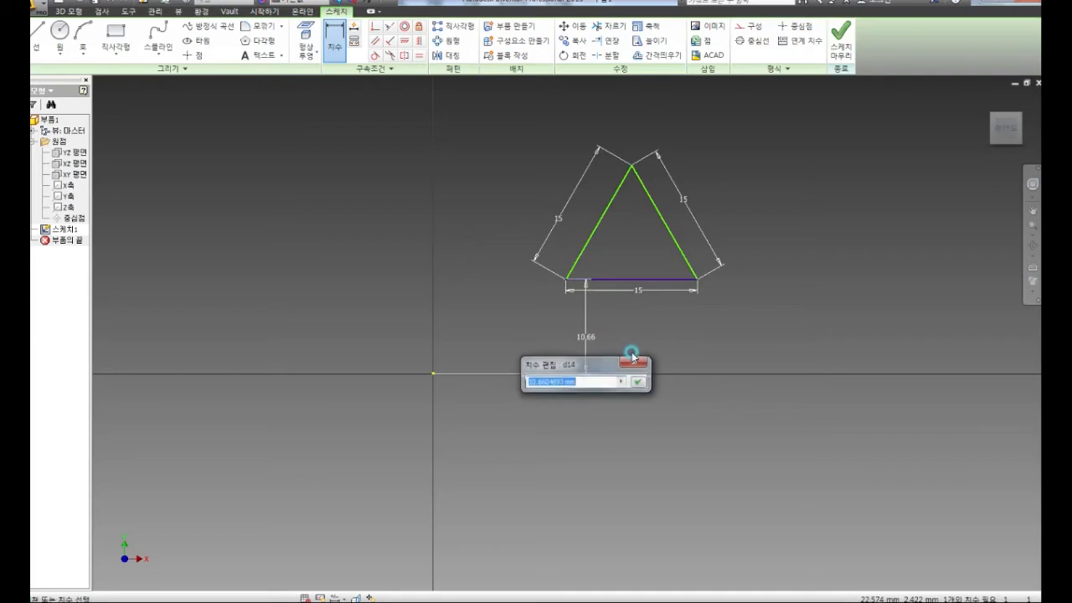
{"action": "type", "text": "10"}
{"action": "key", "text": "Return"}
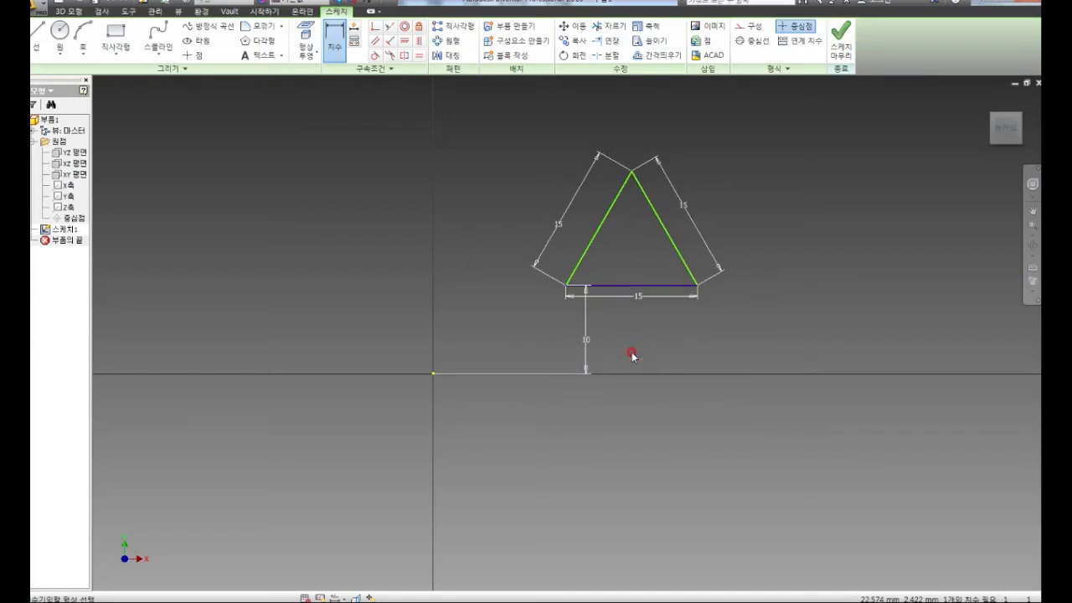
Dimension the horizontal distance from the projected center point to the triangle's lower-left corner and set it to 15 mm
{"action": "left_click", "coordinate": [568, 288]}
{"action": "left_click", "coordinate": [433, 373]}
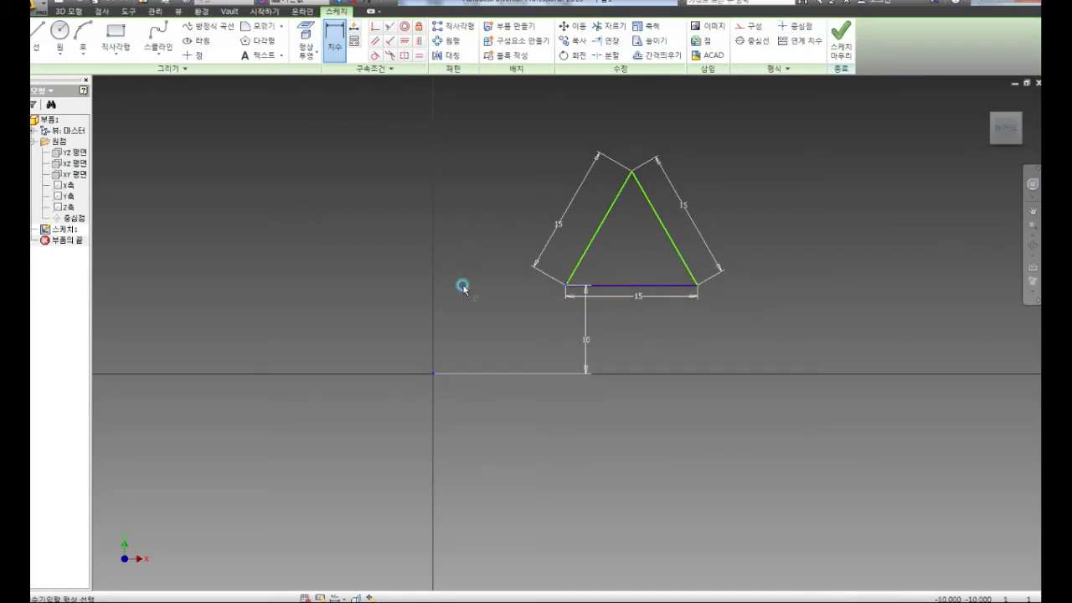
{"action": "left_click", "coordinate": [474, 264]}
{"action": "type", "text": "15"}
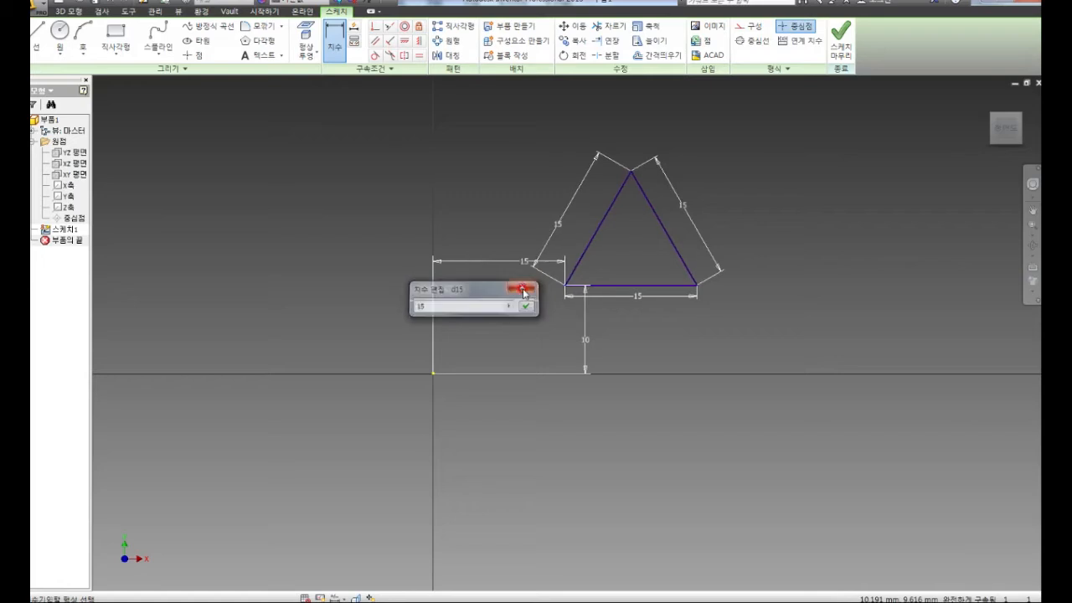
{"action": "key", "text": "Return"}
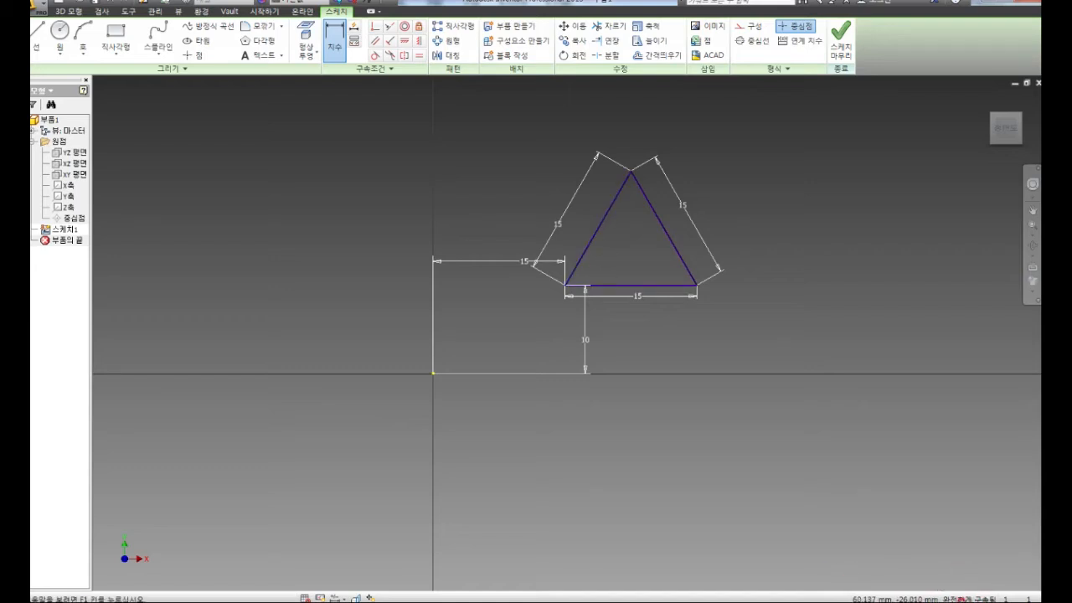
{"action": "right_click", "coordinate": [787, 387]}
{"action": "left_click", "coordinate": [823, 387]}
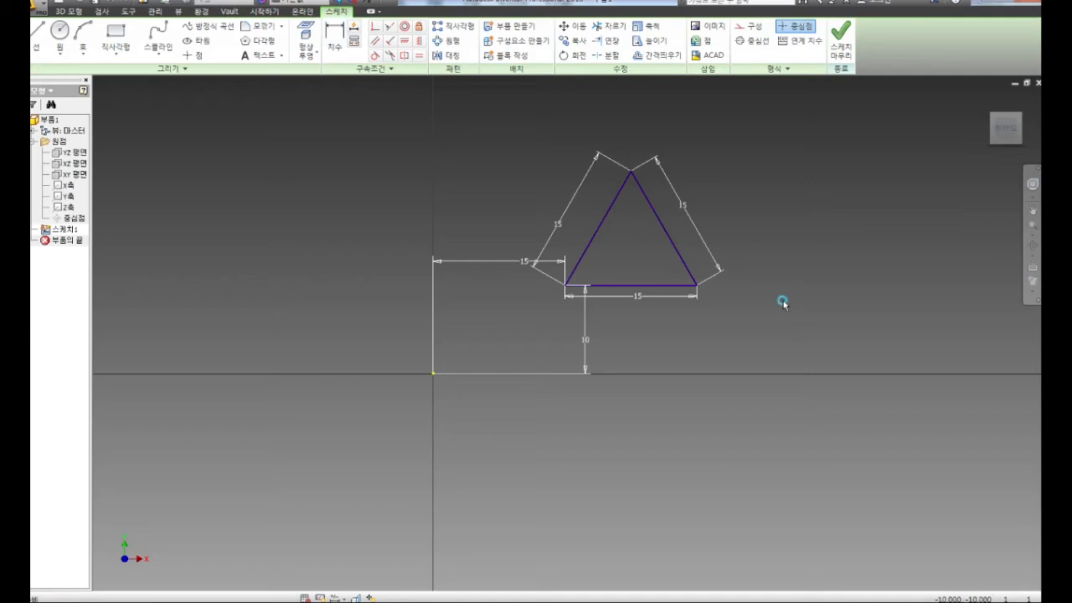
Delete the whole triangle together with its dimensions, keeping the projected center point
{"action": "left_click", "coordinate": [666, 238]}
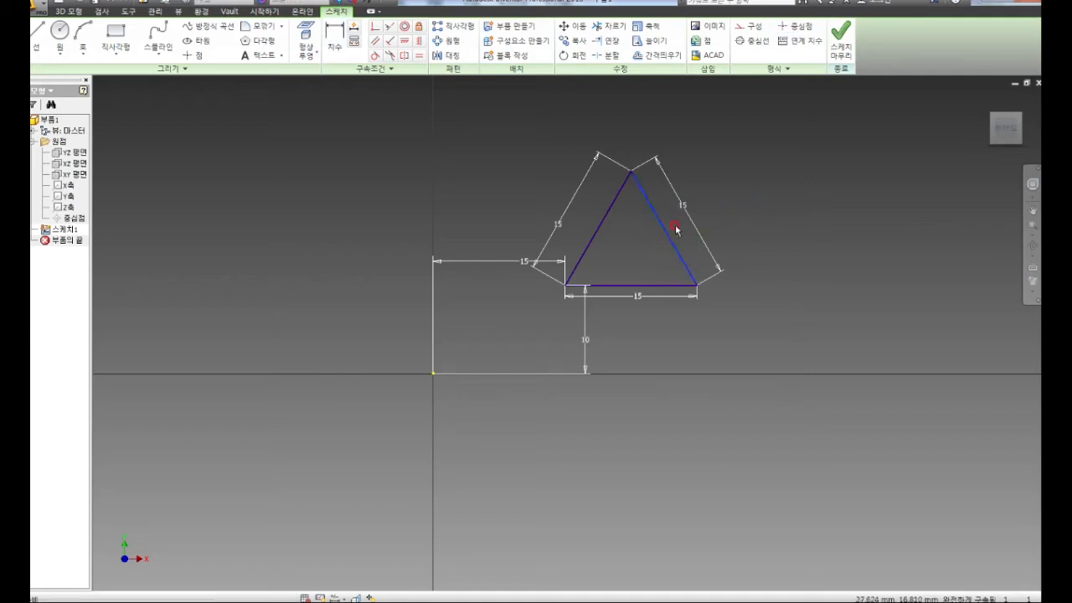
{"action": "left_click", "coordinate": [779, 264]}
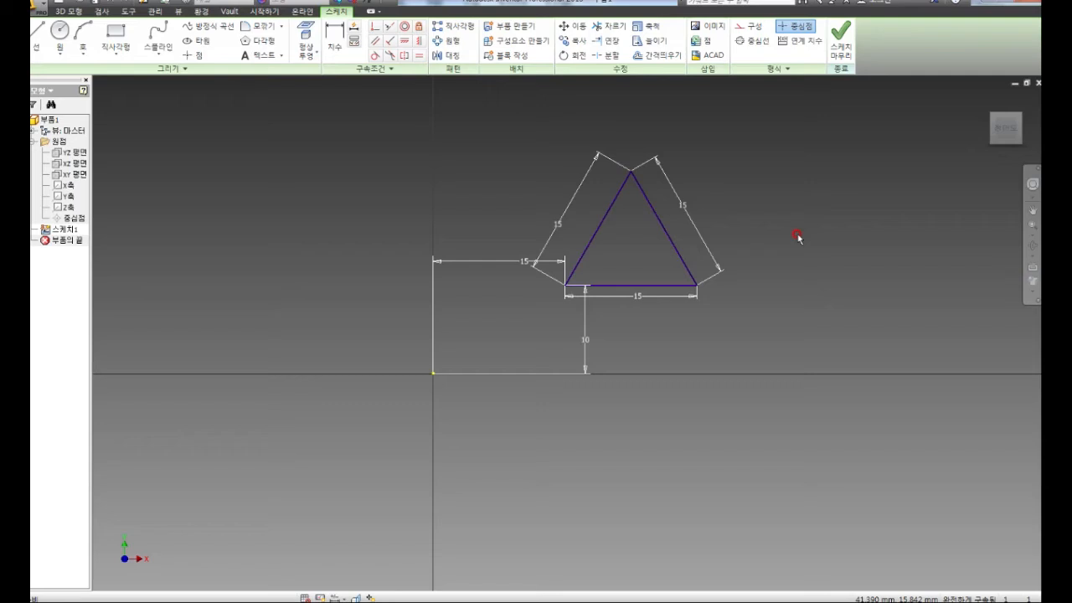
{"action": "left_click_drag", "start_coordinate": [809, 163], "coordinate": [418, 332]}
{"action": "key", "text": "Delete"}
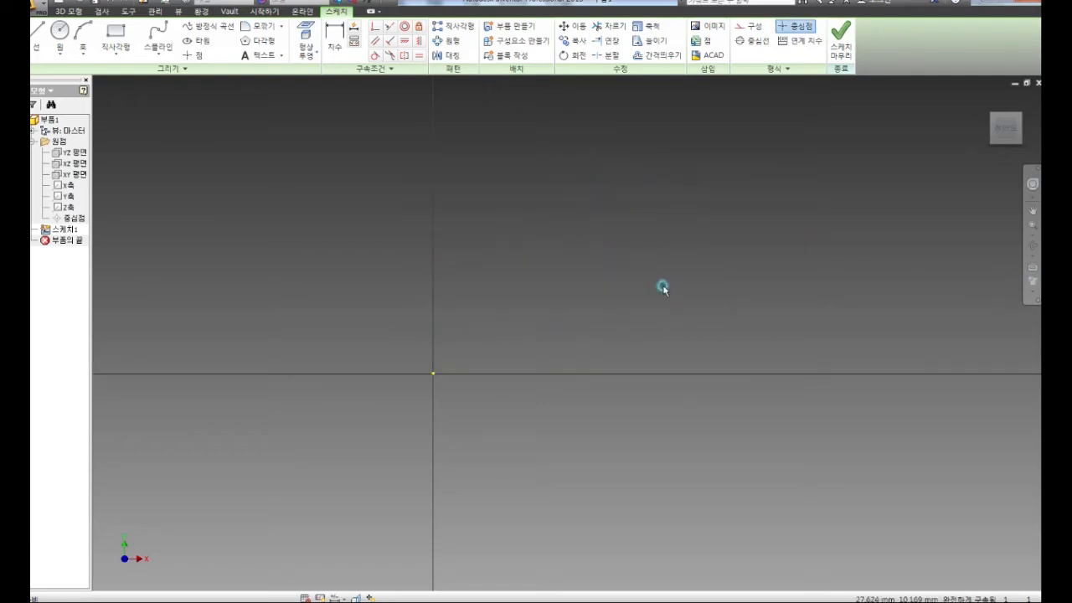
Sketch a closed triangle above and to the right of the center point, with a horizontal base about 20.4 mm long
{"action": "left_click", "coordinate": [36, 37]}
{"action": "left_click", "coordinate": [508, 275]}
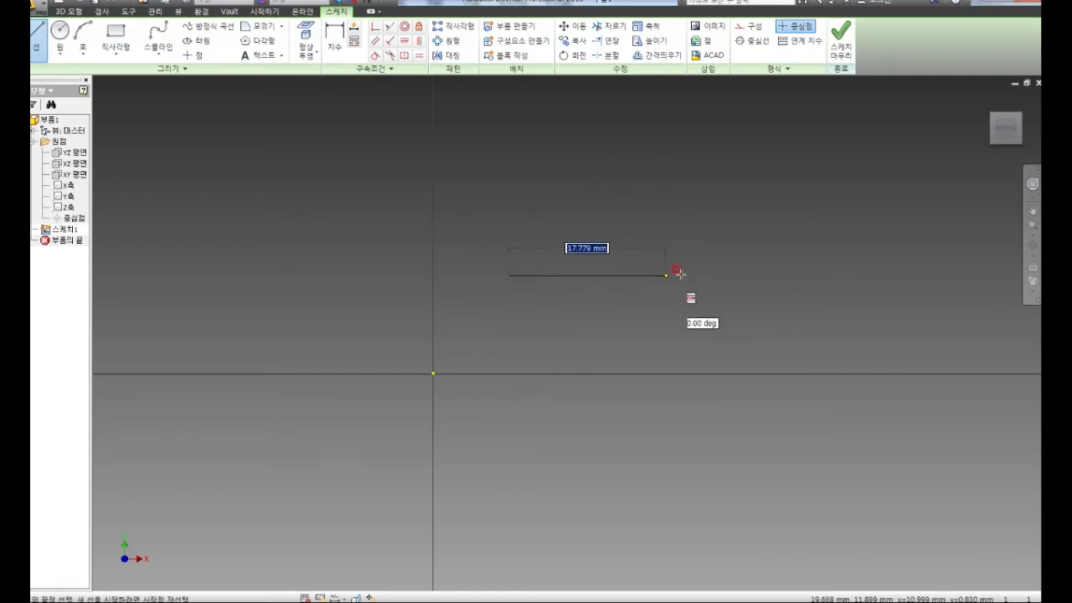
{"action": "left_click", "coordinate": [688, 275]}
{"action": "left_click", "coordinate": [604, 146]}
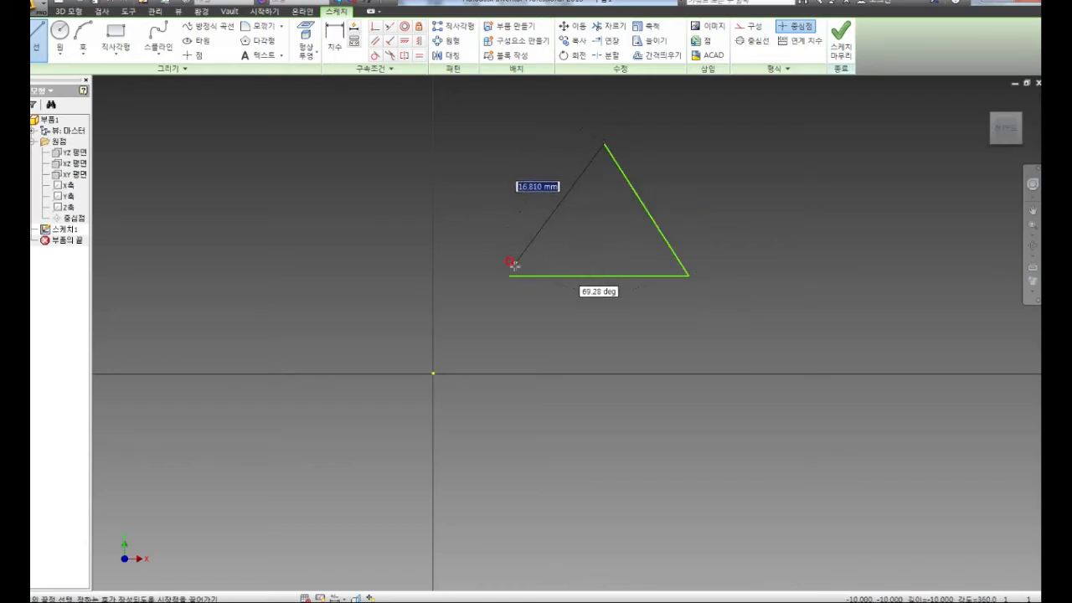
{"action": "left_click", "coordinate": [510, 276]}
Dimension the new triangle's horizontal base and set its length to 20 mm
{"action": "left_click", "coordinate": [335, 44]}
{"action": "left_click", "coordinate": [613, 276]}
{"action": "left_click", "coordinate": [624, 310]}
{"action": "type", "text": "20"}
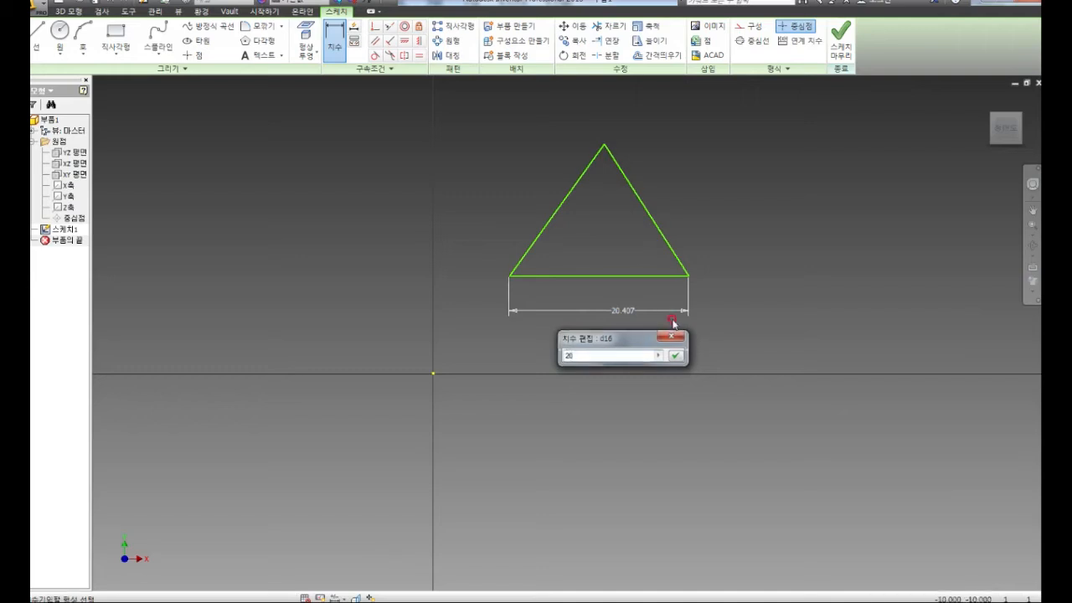
{"action": "key", "text": "Return"}
Add a 60-degree angle dimension between the new triangle's base and its right side
{"action": "left_click", "coordinate": [637, 209]}
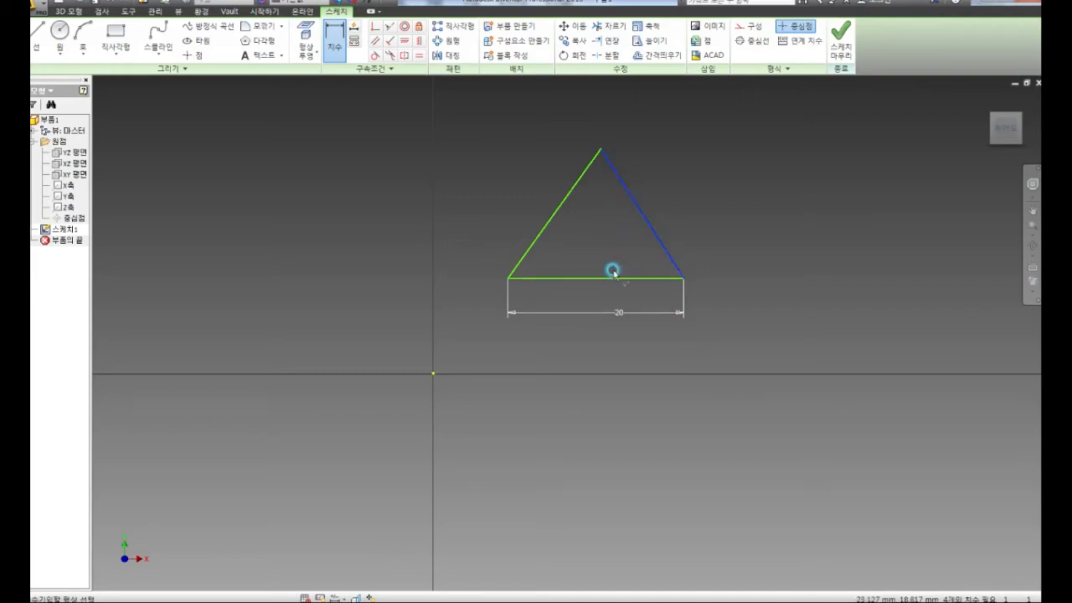
{"action": "left_click", "coordinate": [614, 276]}
{"action": "left_click", "coordinate": [613, 248]}
{"action": "type", "text": "60"}
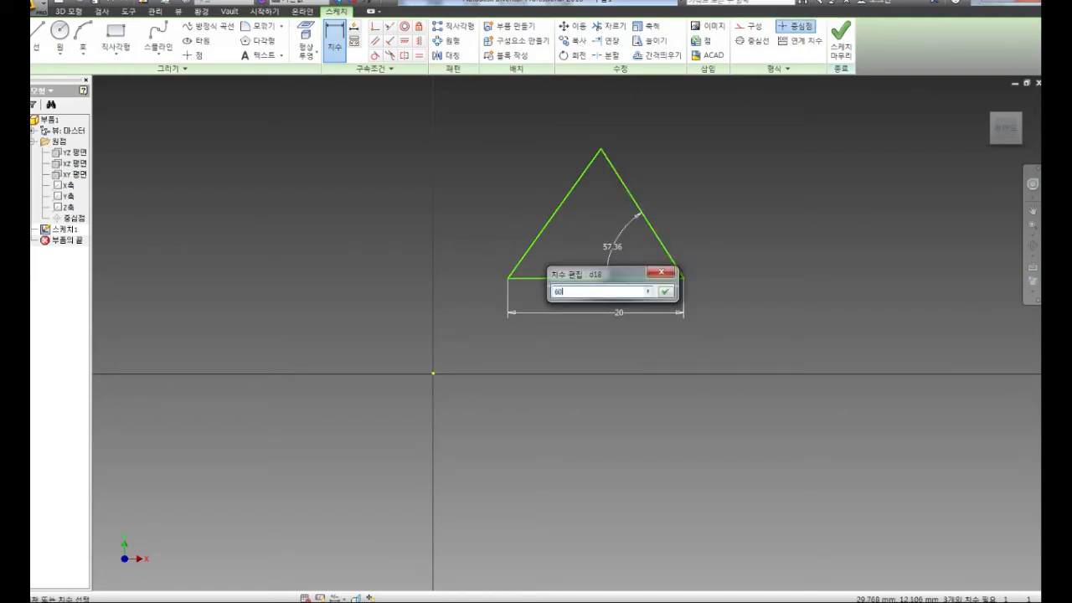
{"action": "key", "text": "Return"}
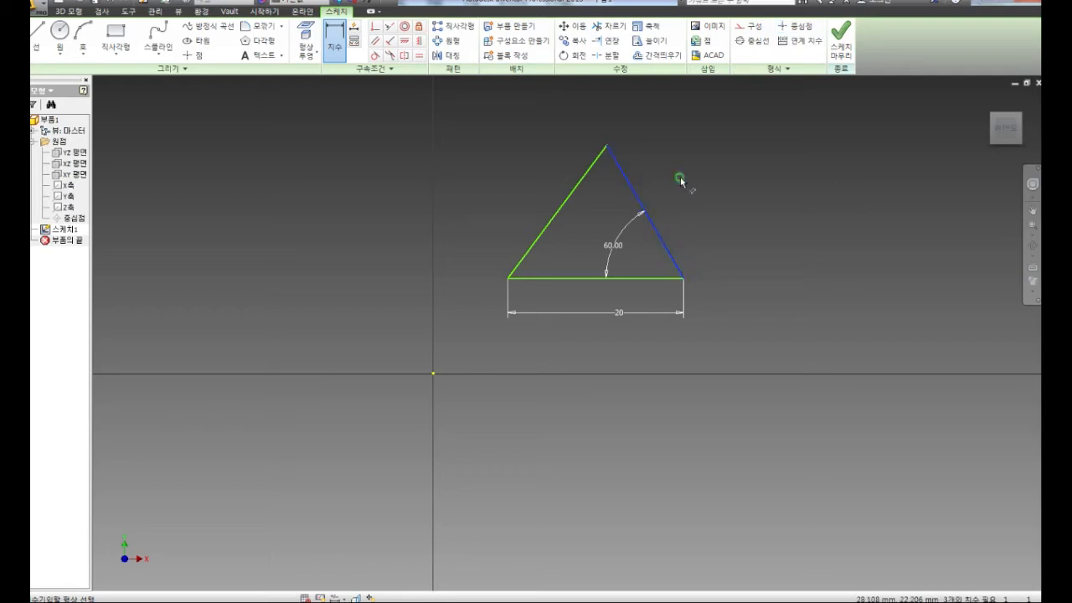
Add an aligned dimension to the triangle's right side and set its length to 20 mm
{"action": "right_click", "coordinate": [681, 176]}
{"action": "left_click", "coordinate": [662, 231]}
{"action": "left_click", "coordinate": [696, 205]}
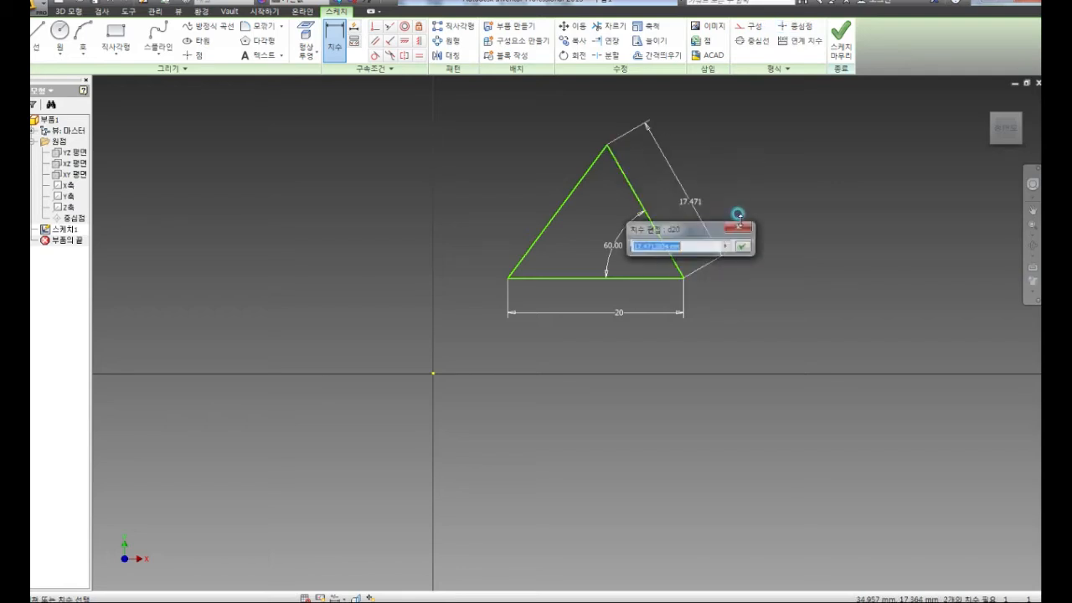
{"action": "type", "text": "20"}
{"action": "key", "text": "Return"}
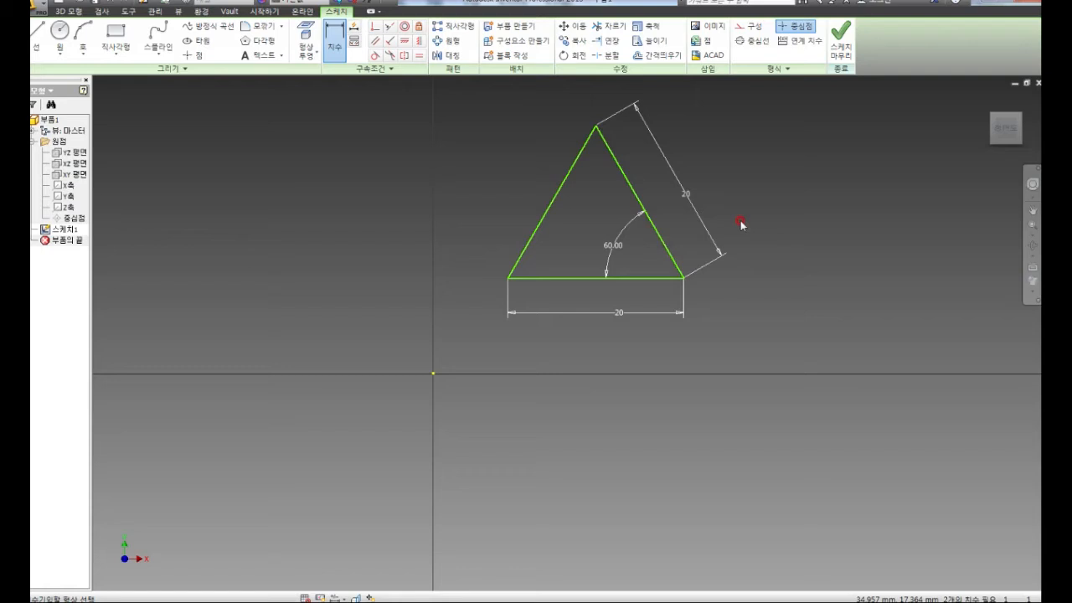
{"action": "right_click", "coordinate": [682, 342]}
{"action": "left_click", "coordinate": [731, 343]}
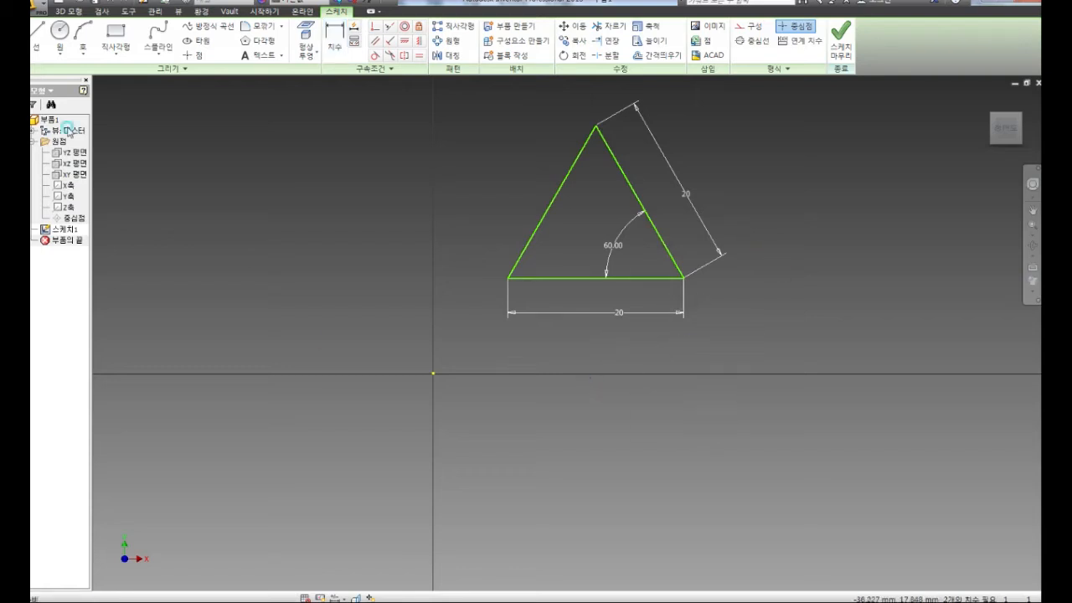
Sketch a second closed triangle above and to the left of the center point, with a slightly slanted base about 17 mm long
{"action": "left_click", "coordinate": [38, 35]}
{"action": "left_click", "coordinate": [174, 291]}
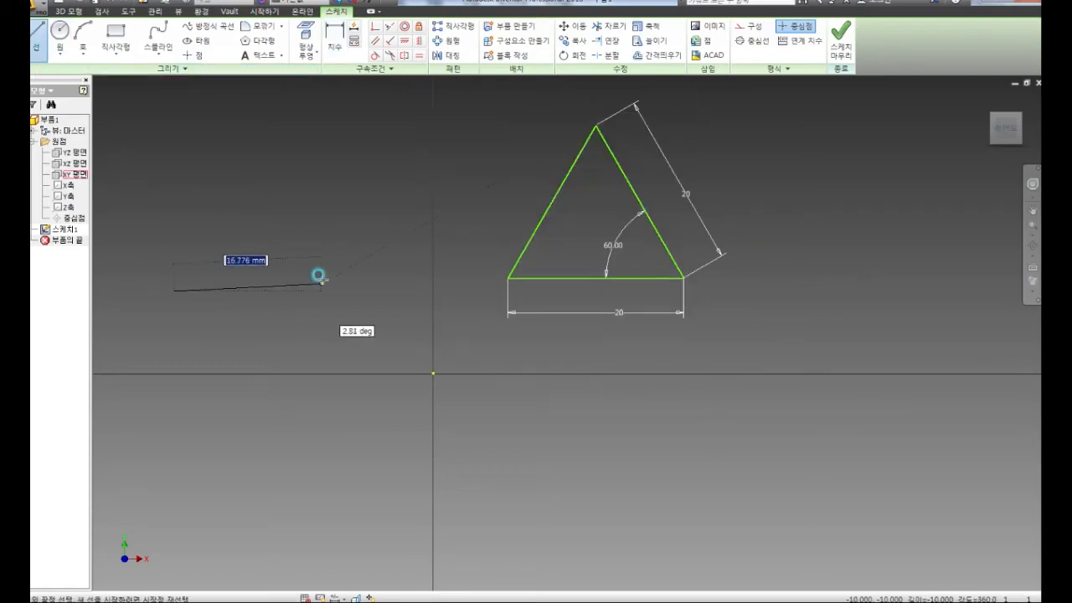
{"action": "left_click", "coordinate": [323, 270]}
{"action": "left_click", "coordinate": [232, 158]}
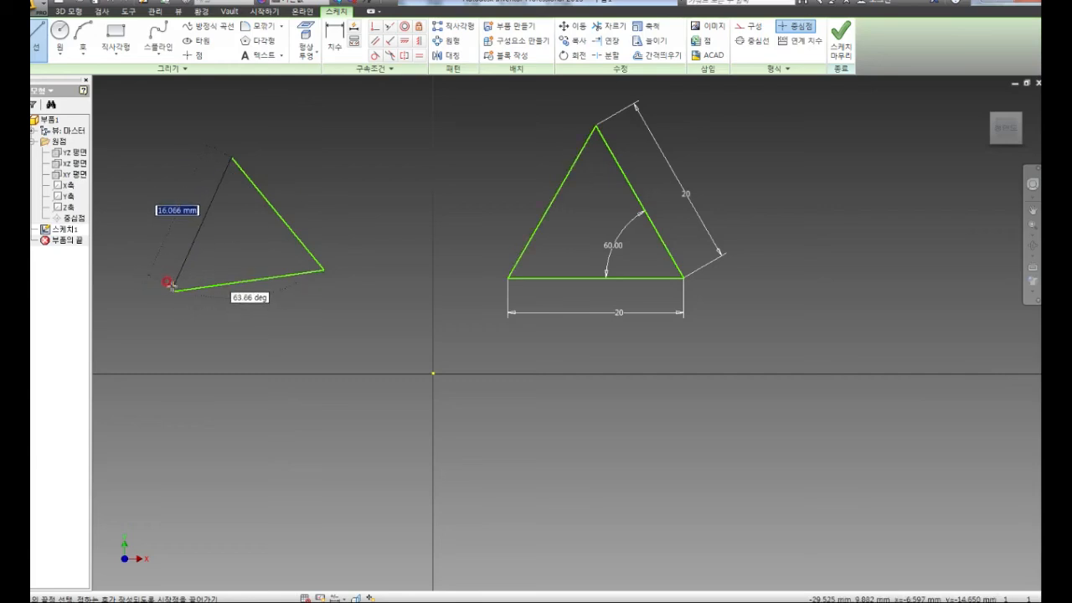
{"action": "left_click", "coordinate": [174, 291]}
Add an aligned dimension to the left triangle's slanted base and set it to 20 mm
{"action": "left_click", "coordinate": [334, 46]}
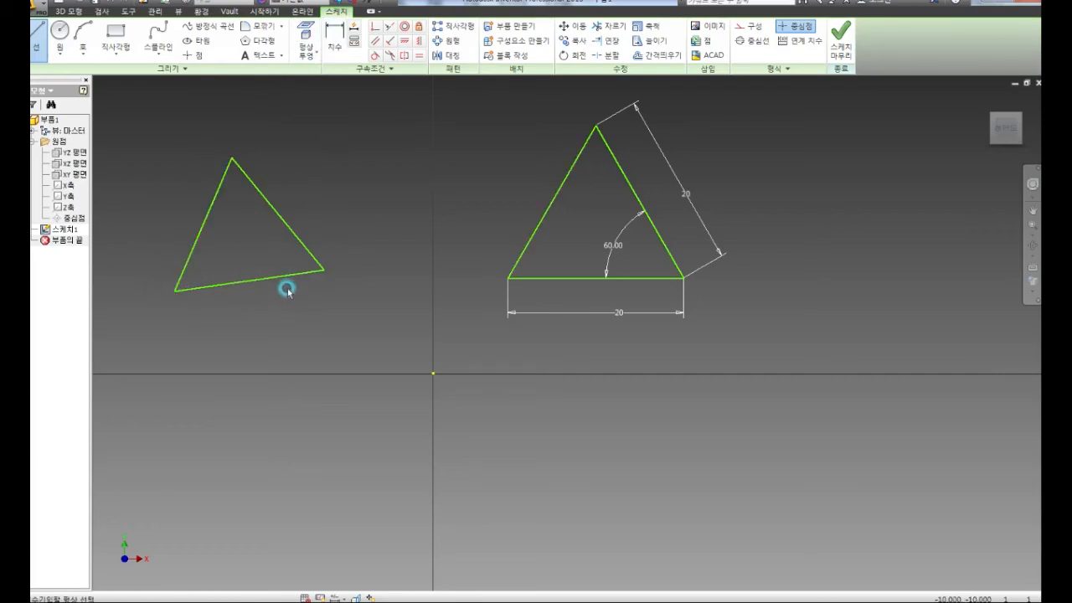
{"action": "left_click", "coordinate": [282, 277]}
{"action": "right_click", "coordinate": [287, 314]}
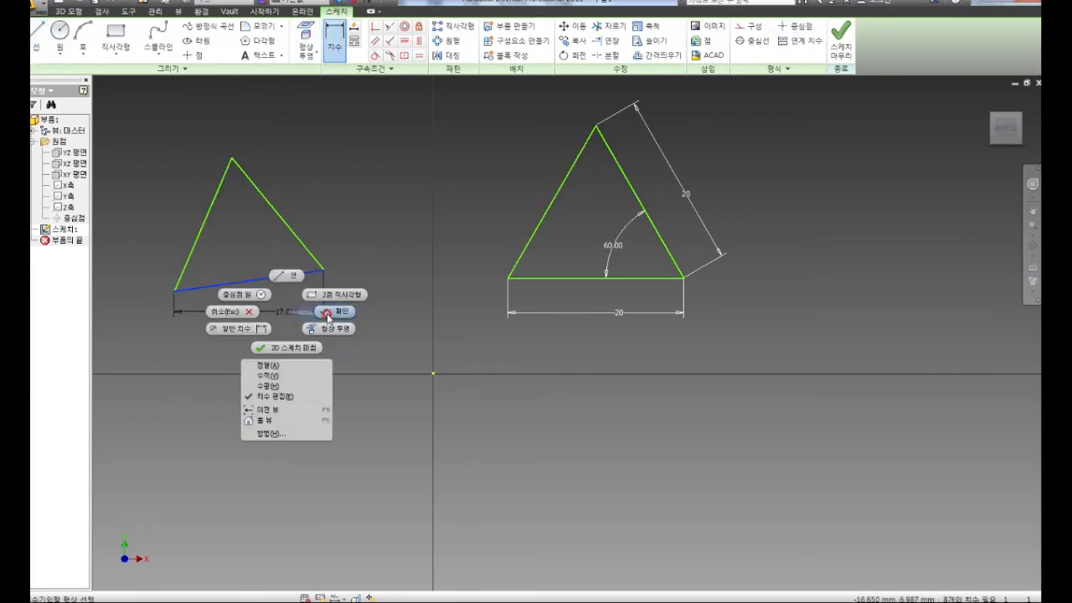
{"action": "left_click", "coordinate": [298, 364]}
{"action": "left_click", "coordinate": [264, 321]}
{"action": "type", "text": "20"}
{"action": "key", "text": "Return"}
Add a 60-degree angle dimension between the left triangle's base and its right side
{"action": "left_click", "coordinate": [318, 239]}
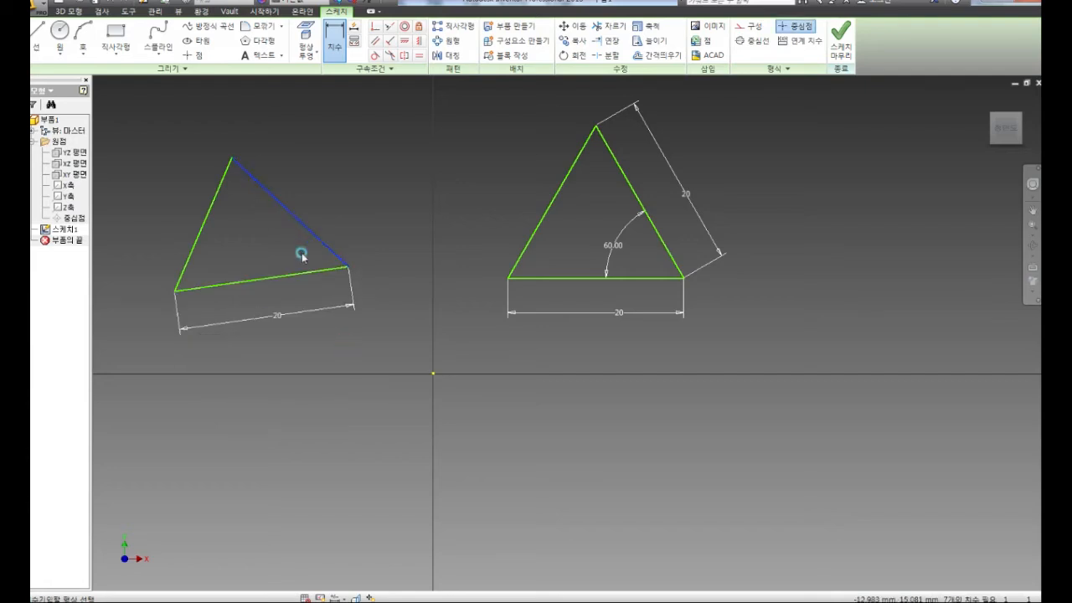
{"action": "left_click", "coordinate": [294, 273]}
{"action": "left_click", "coordinate": [292, 251]}
{"action": "type", "text": "60"}
{"action": "key", "text": "Return"}
Add an aligned dimension to the left triangle's right side and set its length to 20 mm
{"action": "left_click", "coordinate": [290, 192]}
{"action": "right_click", "coordinate": [320, 168]}
{"action": "left_click", "coordinate": [353, 173]}
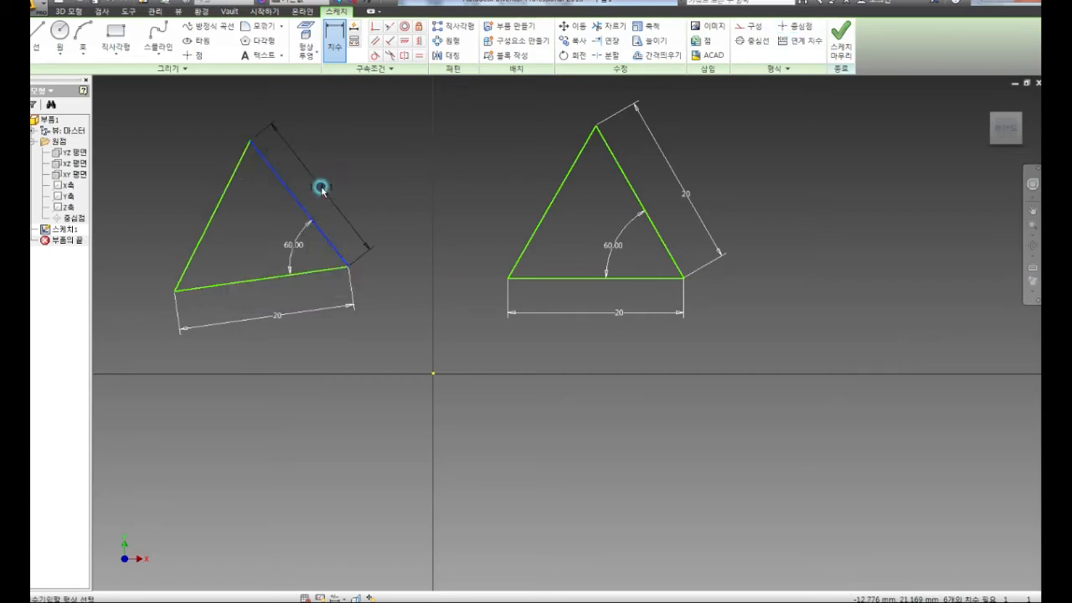
{"action": "left_click", "coordinate": [348, 197]}
{"action": "type", "text": "20"}
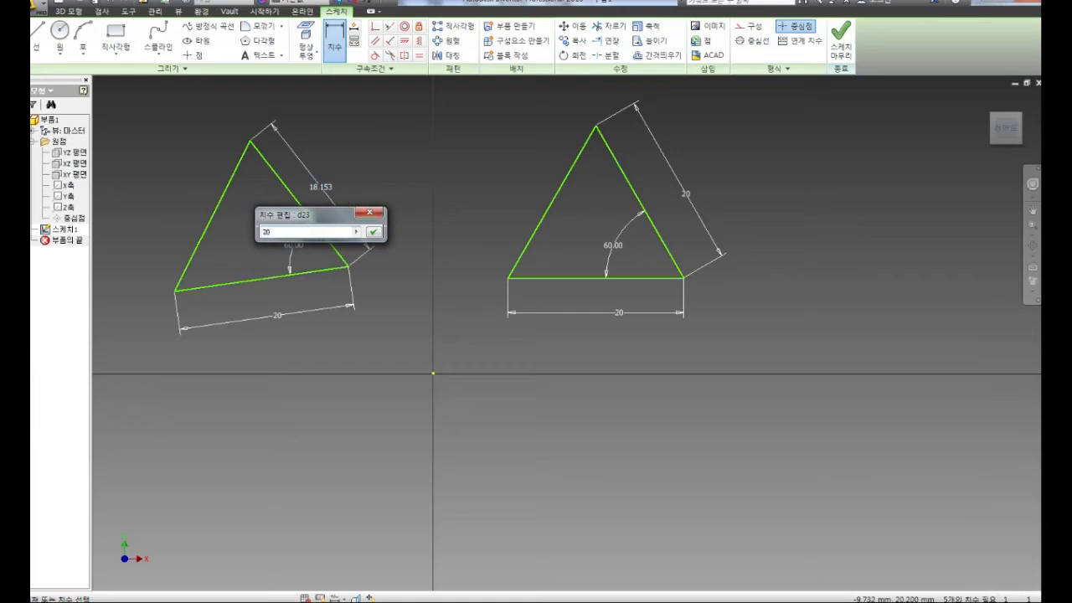
{"action": "key", "text": "Return"}
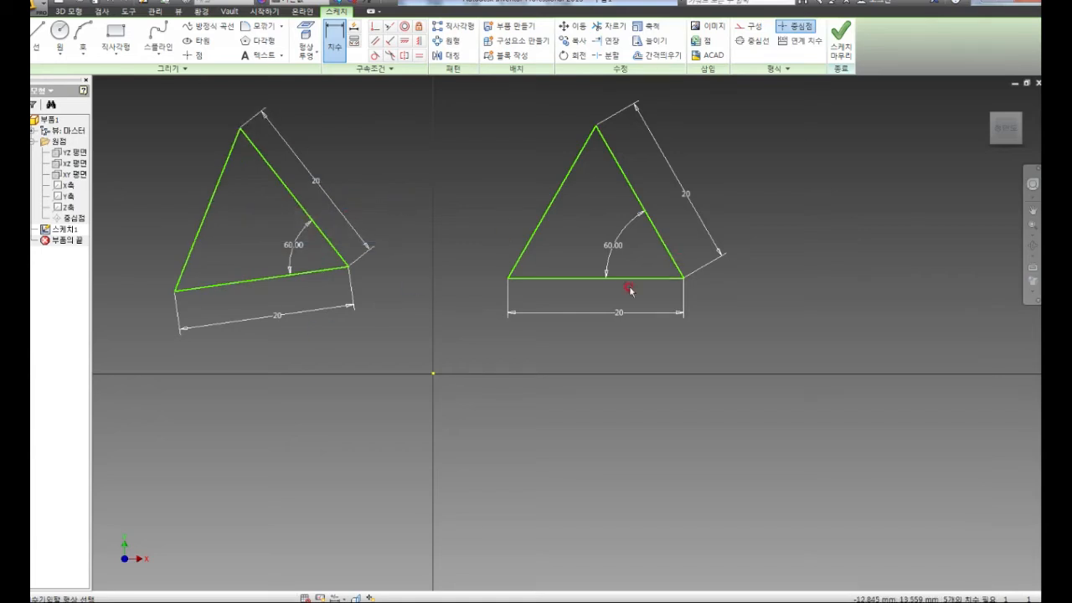
{"action": "right_click", "coordinate": [435, 132]}
{"action": "left_click", "coordinate": [472, 132]}
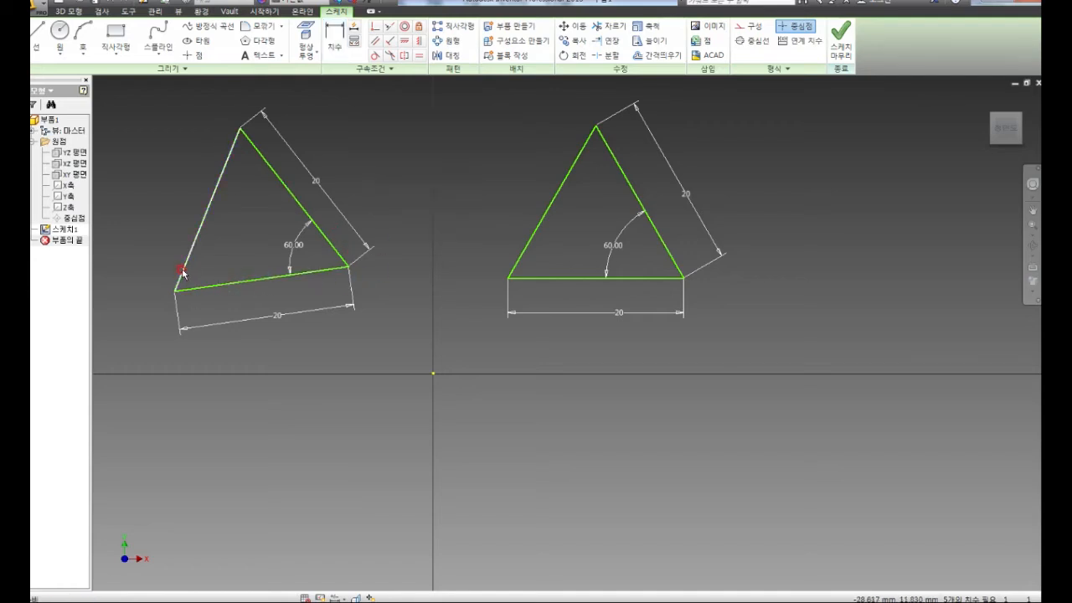
Pull a lower corner of each triangle to test its freedom, and display the constraints on the right triangle's base
{"action": "left_click_drag", "start_coordinate": [341, 266], "coordinate": [366, 277]}
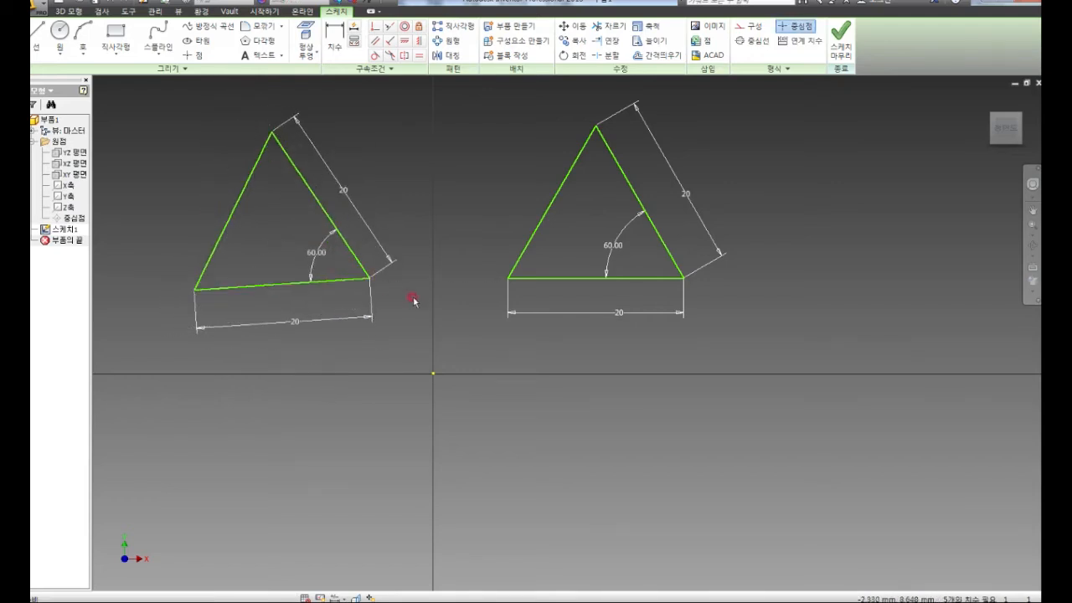
{"action": "left_click_drag", "start_coordinate": [674, 278], "coordinate": [681, 239]}
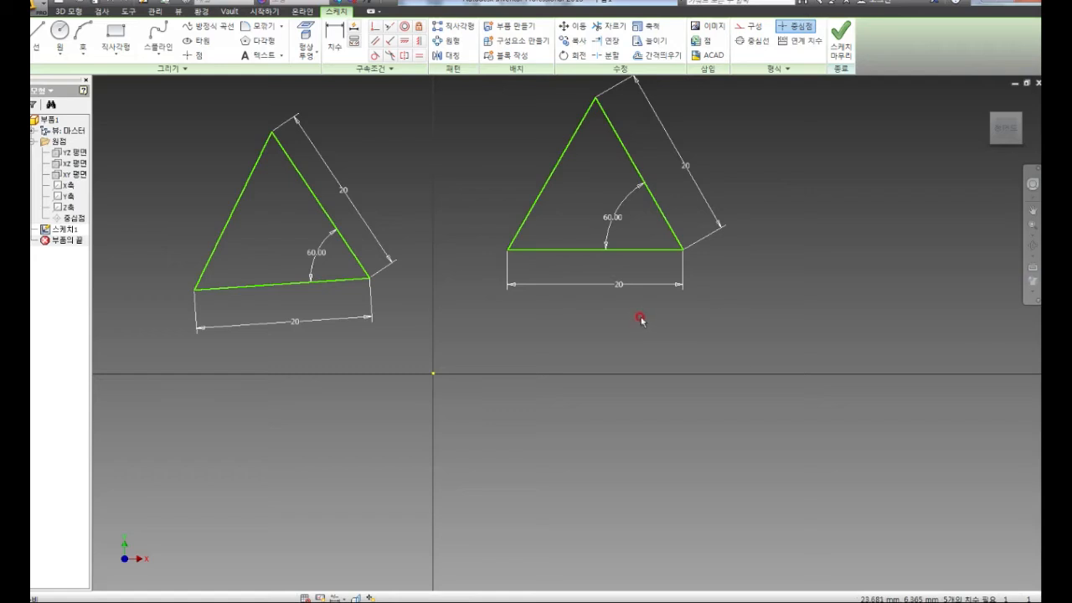
{"action": "right_click", "coordinate": [575, 251]}
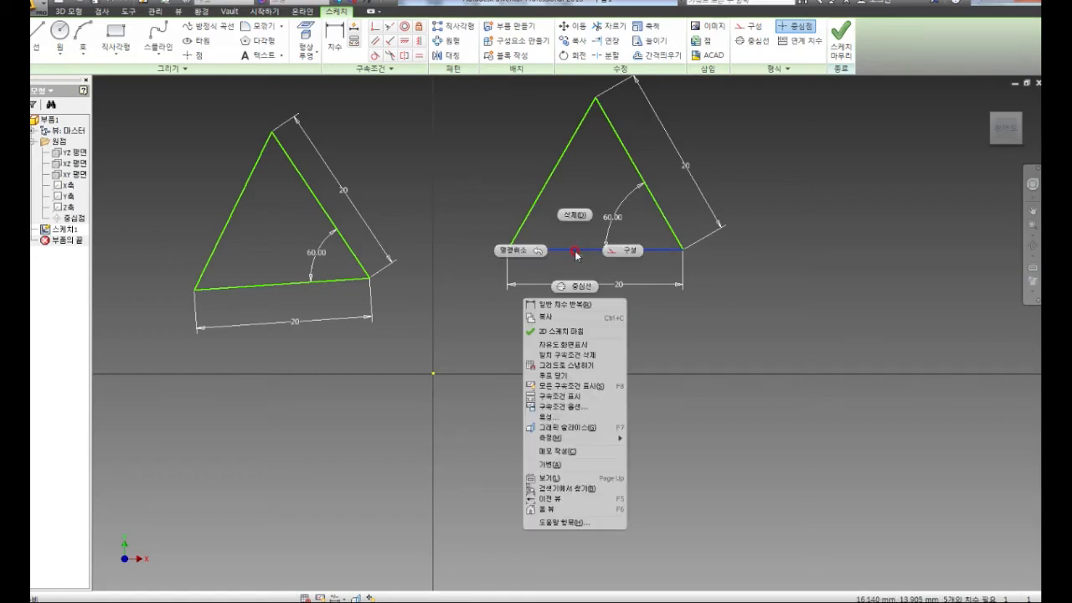
{"action": "left_click", "coordinate": [566, 396]}
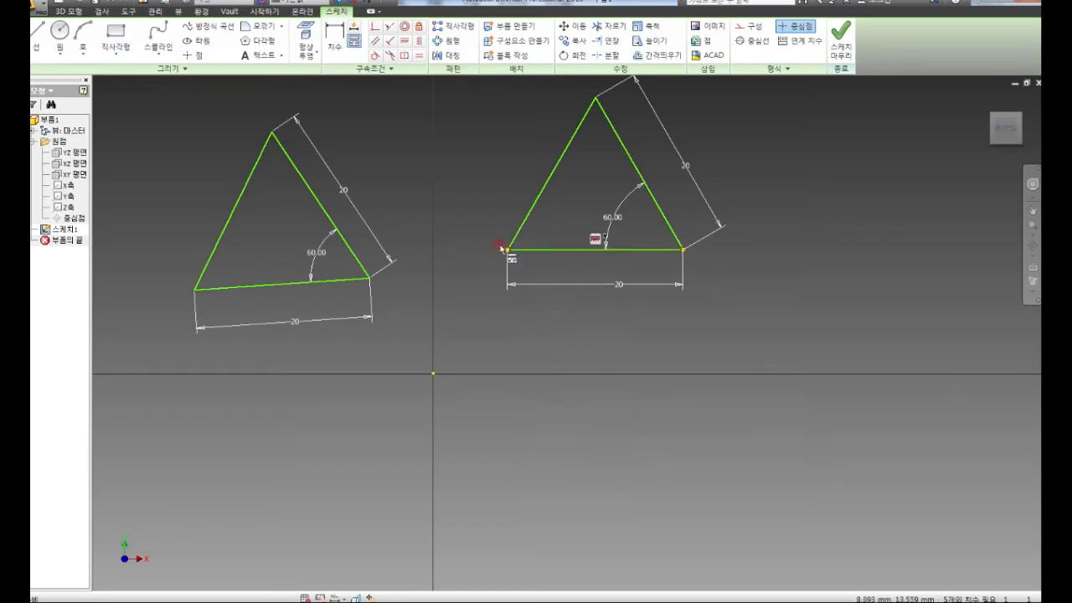
{"action": "left_click", "coordinate": [605, 239]}
{"action": "right_click", "coordinate": [676, 323]}
{"action": "left_click", "coordinate": [711, 324]}
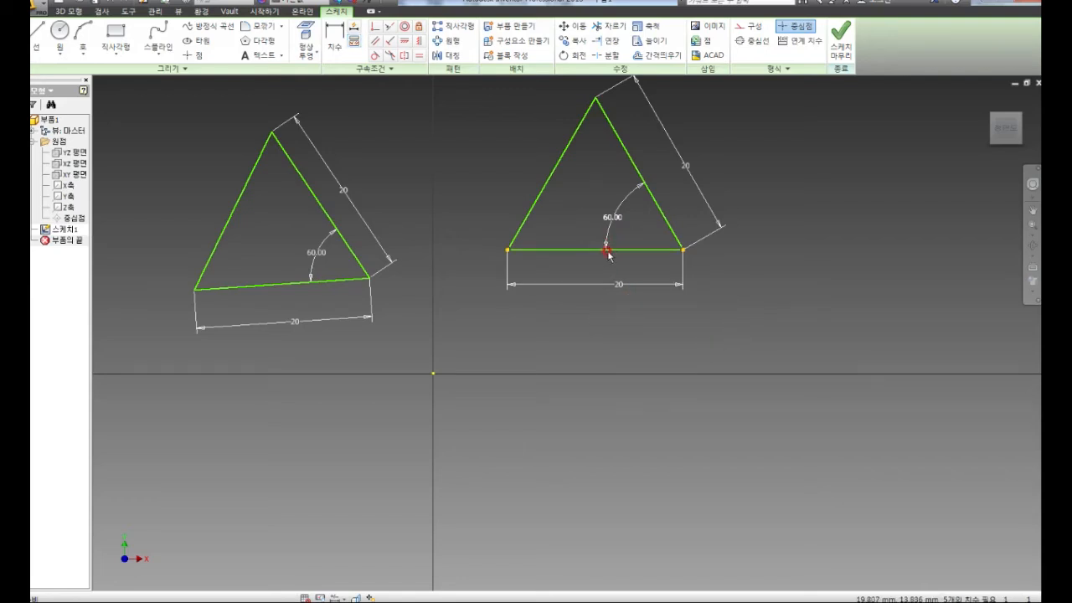
{"action": "right_click", "coordinate": [474, 173]}
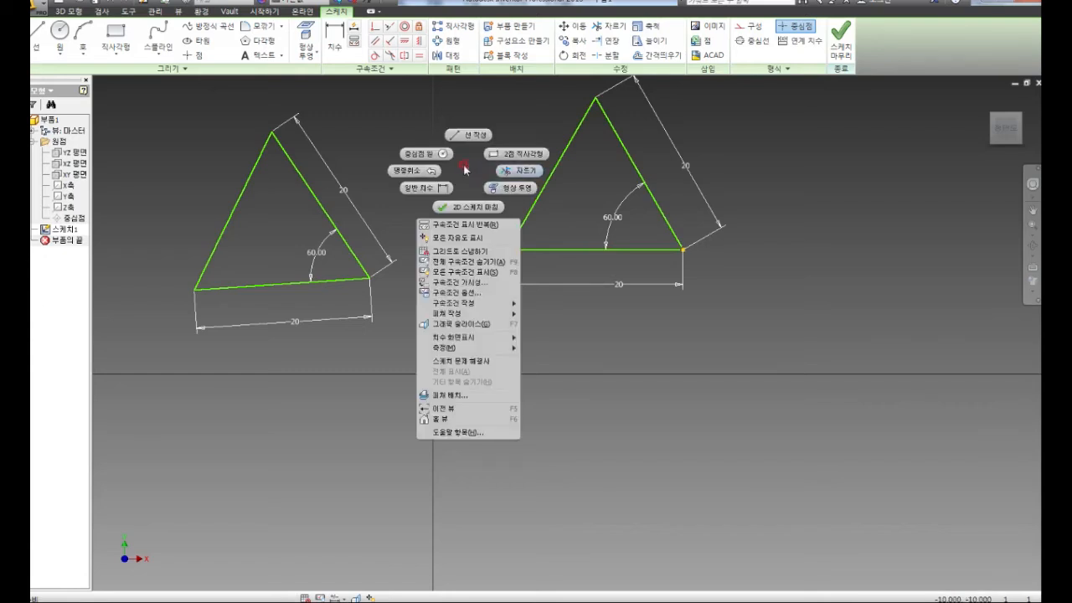
{"action": "left_click", "coordinate": [578, 222]}
{"action": "left_click_drag", "start_coordinate": [579, 223], "coordinate": [551, 284]}
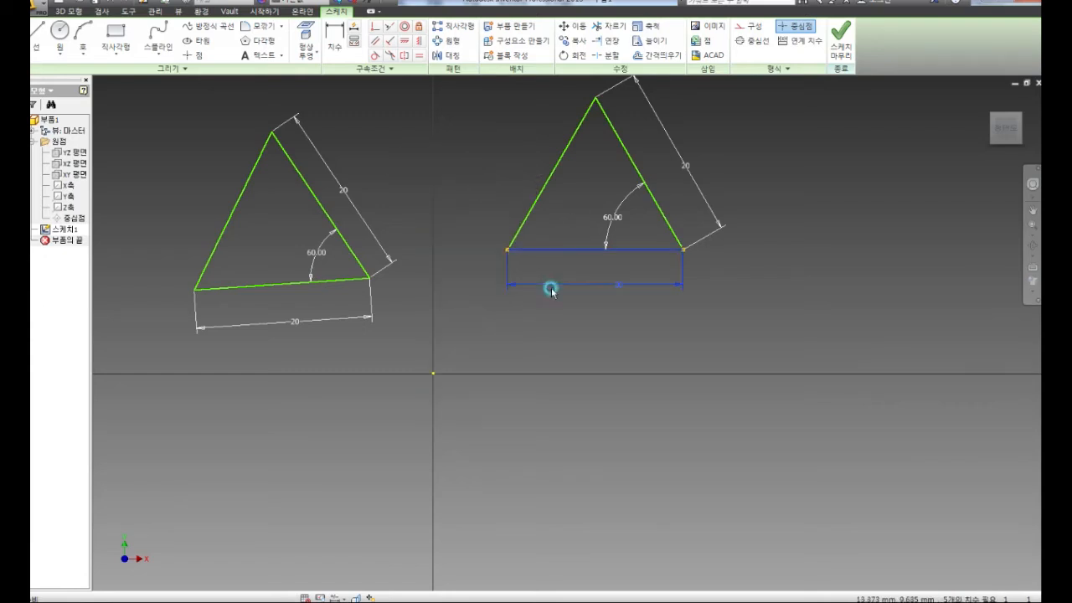
{"action": "right_click", "coordinate": [567, 249]}
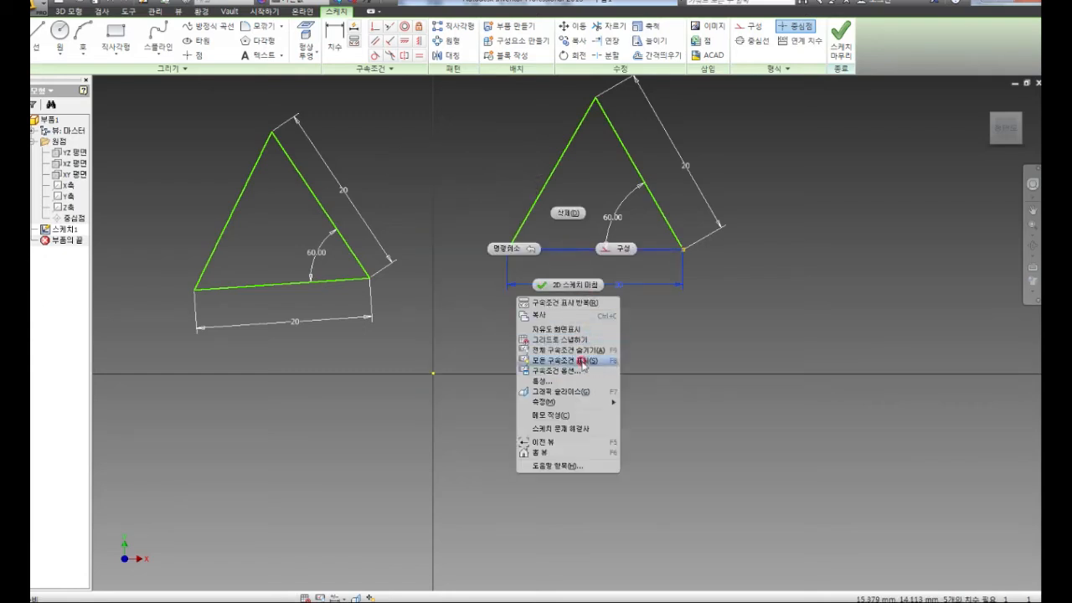
{"action": "left_click", "coordinate": [646, 327]}
Delete the horizontal constraint from the right triangle's base and rotate the triangle by its top corner
{"action": "left_click_drag", "start_coordinate": [557, 225], "coordinate": [535, 266]}
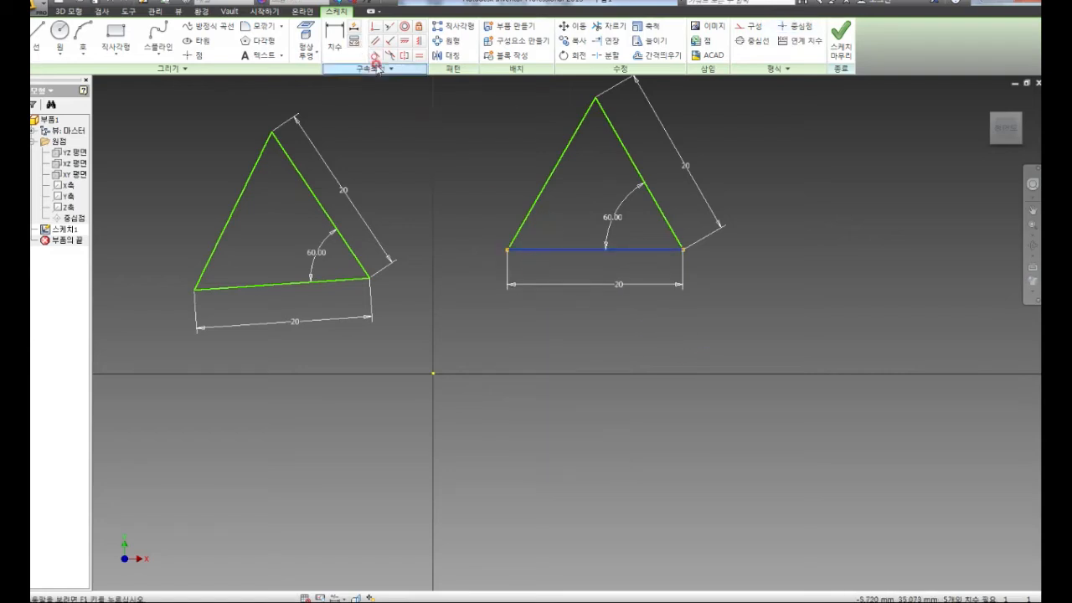
{"action": "left_click", "coordinate": [355, 42]}
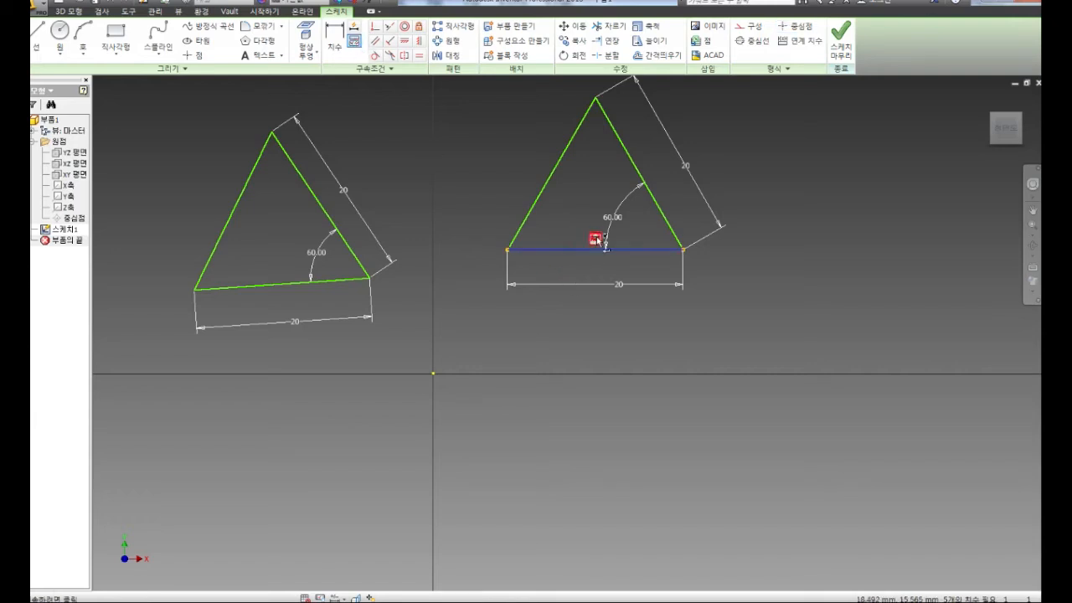
{"action": "key", "text": "Escape"}
{"action": "right_click", "coordinate": [450, 176]}
{"action": "left_click", "coordinate": [501, 176]}
{"action": "left_click_drag", "start_coordinate": [591, 102], "coordinate": [546, 144]}
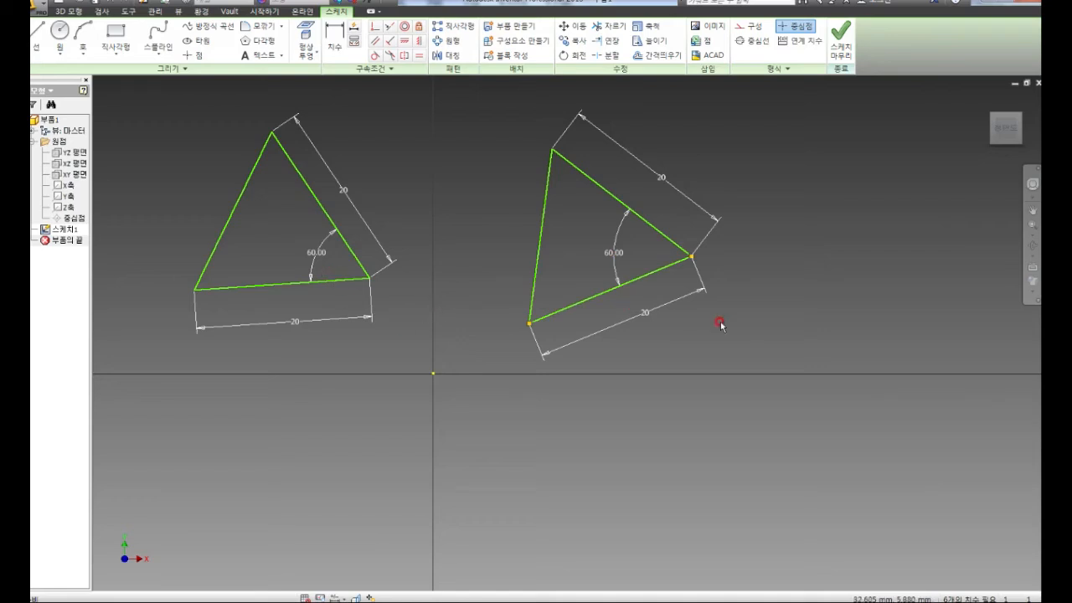
Delete the aligned 20 mm dimension on the right triangle's upper side and move its top corner to reshape the triangle
{"action": "left_click", "coordinate": [643, 165]}
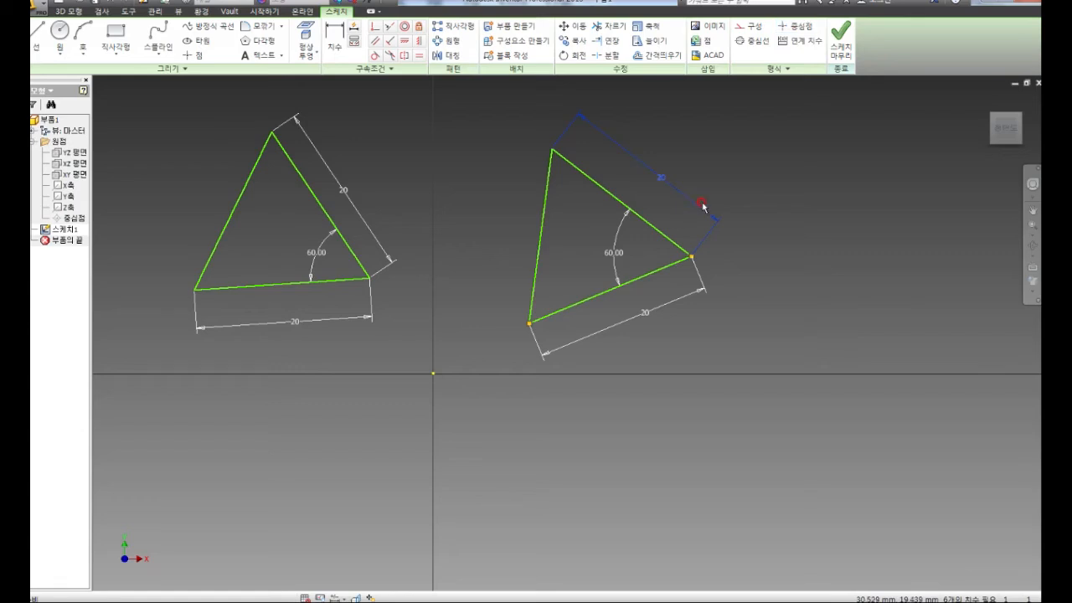
{"action": "key", "text": "Delete"}
{"action": "left_click_drag", "start_coordinate": [552, 150], "coordinate": [642, 175]}
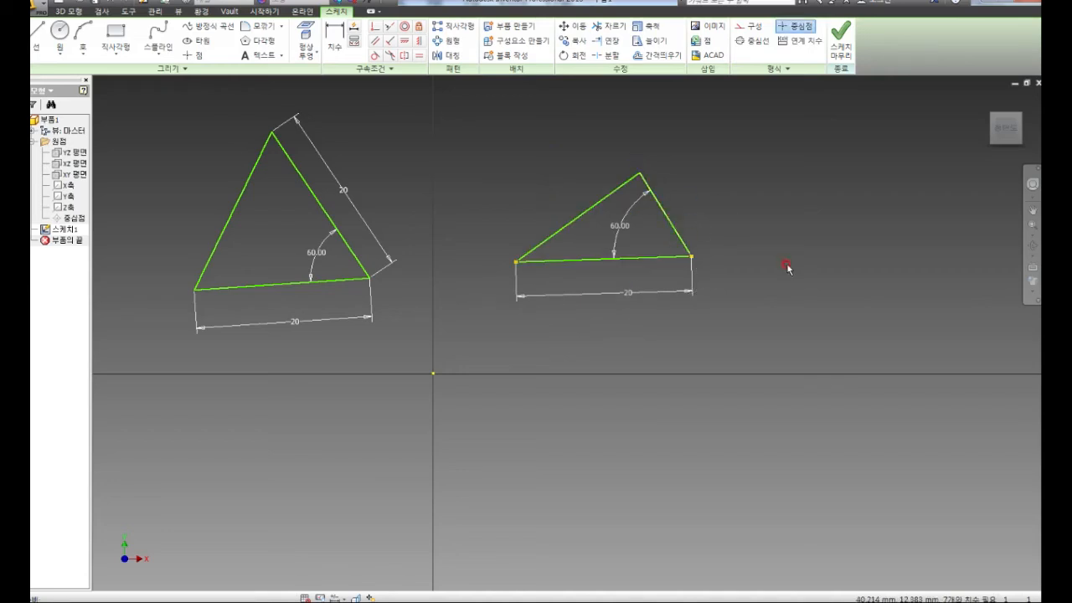
Delete both triangles with their dimensions and sketch an open two-segment line above the center point
{"action": "mouse_move", "coordinate": [809, 165]}
{"action": "left_mouse_down"}
{"action": "mouse_move", "coordinate": [229, 276]}
{"action": "mouse_move", "coordinate": [188, 295]}
{"action": "left_mouse_up"}
{"action": "key", "text": "Delete"}
{"action": "key", "text": "l"}
{"action": "left_click", "coordinate": [285, 184]}
{"action": "left_click", "coordinate": [451, 218]}
{"action": "left_click", "coordinate": [511, 177]}
{"action": "right_click", "coordinate": [577, 204]}
{"action": "left_click", "coordinate": [614, 208]}
Sketch a circle with a radius of about 6.3 mm to the right of the two-segment line
{"action": "left_click", "coordinate": [73, 40]}
{"action": "left_click", "coordinate": [60, 37]}
{"action": "left_click", "coordinate": [624, 235]}
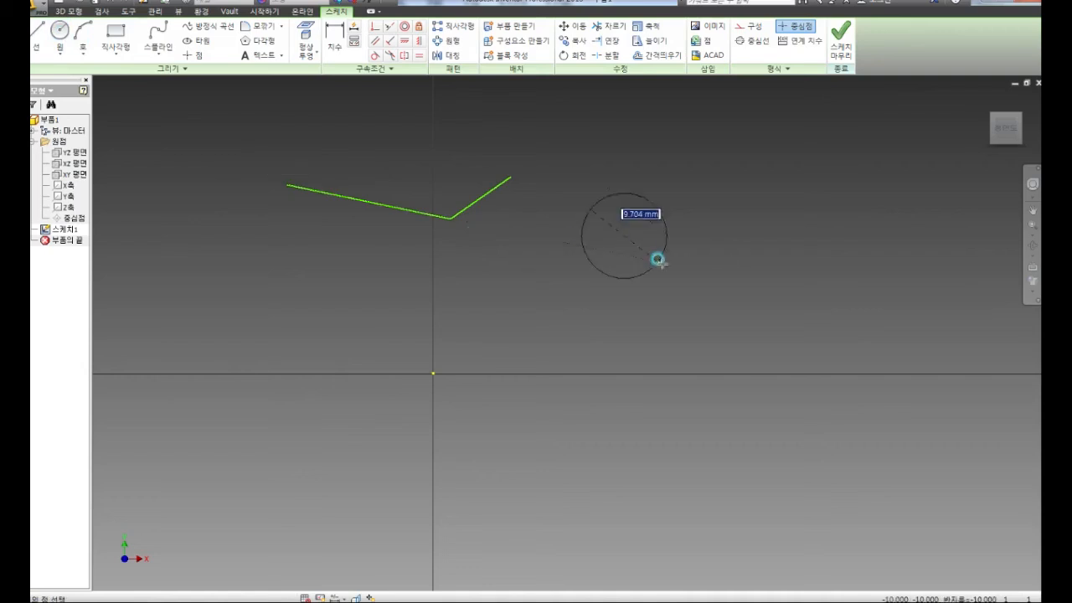
{"action": "left_click", "coordinate": [669, 269]}
Dimension the circle by its radius instead of its diameter and set it to 10 mm
{"action": "key", "text": "d"}
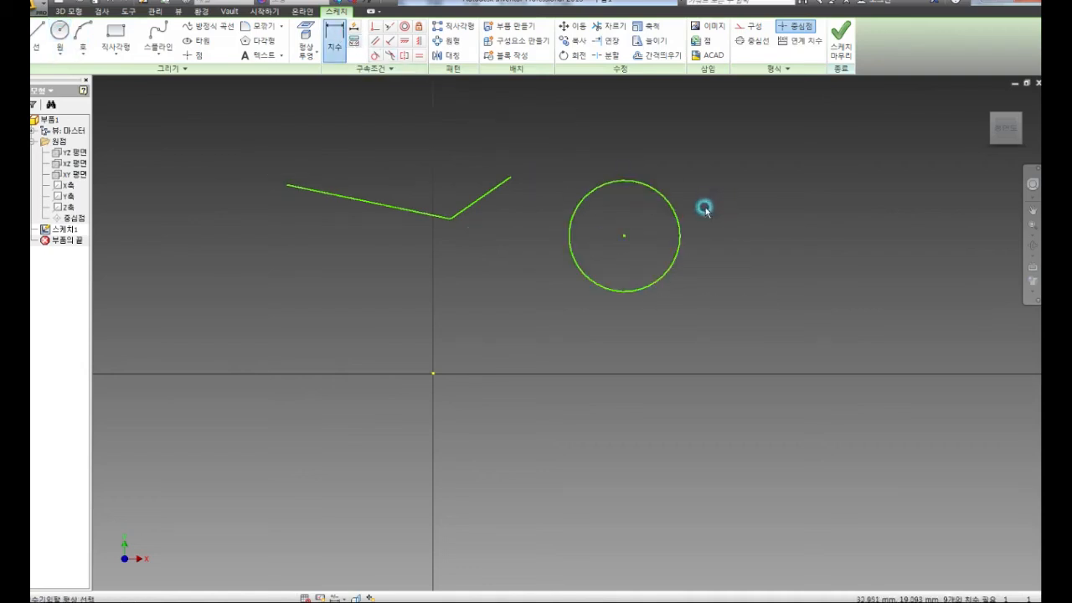
{"action": "left_click", "coordinate": [677, 212]}
{"action": "right_click", "coordinate": [715, 183]}
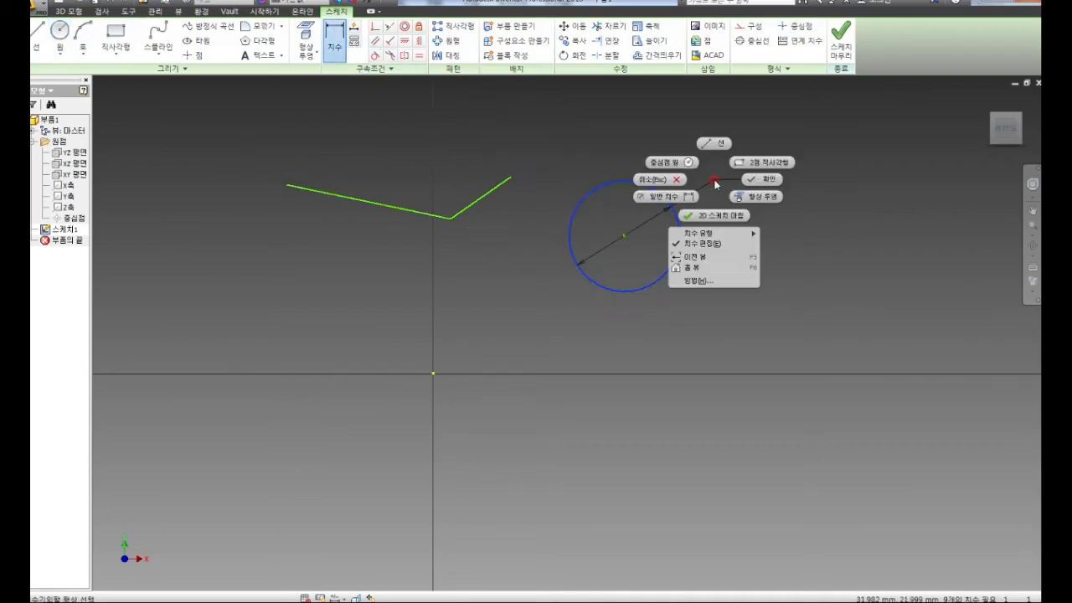
{"action": "mouse_move", "coordinate": [704, 233]}
{"action": "left_click", "coordinate": [796, 244]}
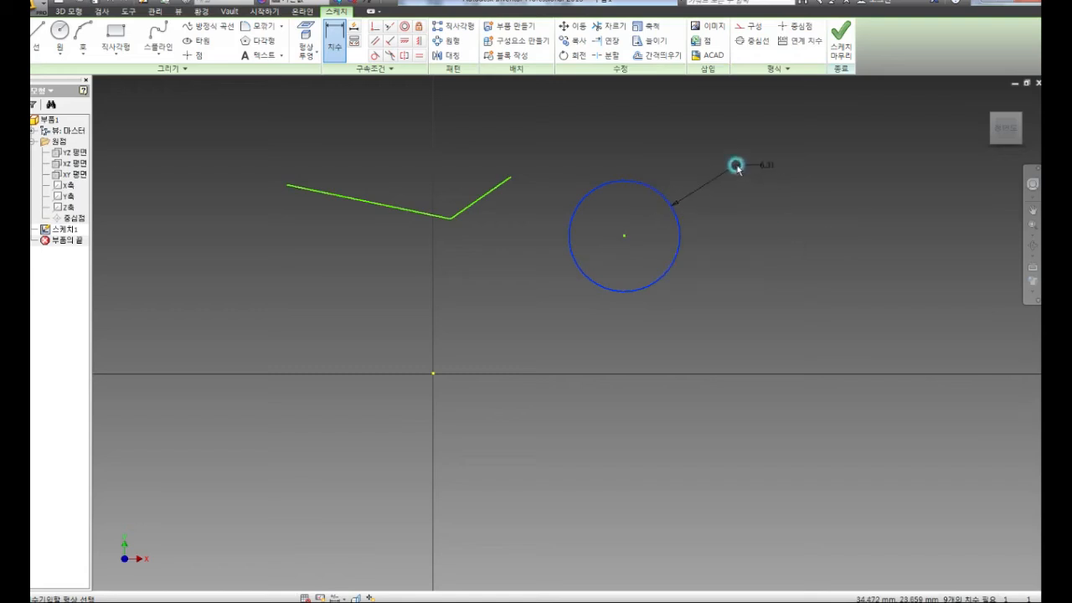
{"action": "left_click", "coordinate": [736, 167]}
{"action": "type", "text": "10"}
{"action": "key", "text": "Return"}
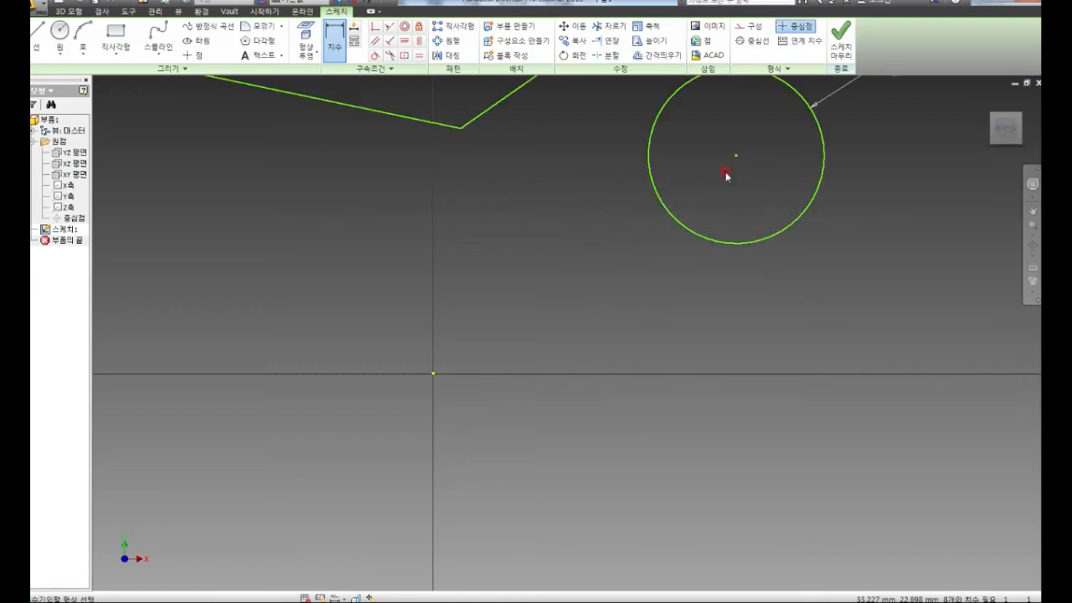
Sketch a second circle above the first and dimension its diameter as 20 mm
{"action": "middle_click_drag", "start_coordinate": [698, 225], "coordinate": [510, 438]}
{"action": "left_click", "coordinate": [58, 33]}
{"action": "left_click", "coordinate": [590, 236]}
{"action": "left_click", "coordinate": [338, 42]}
{"action": "left_click", "coordinate": [560, 144]}
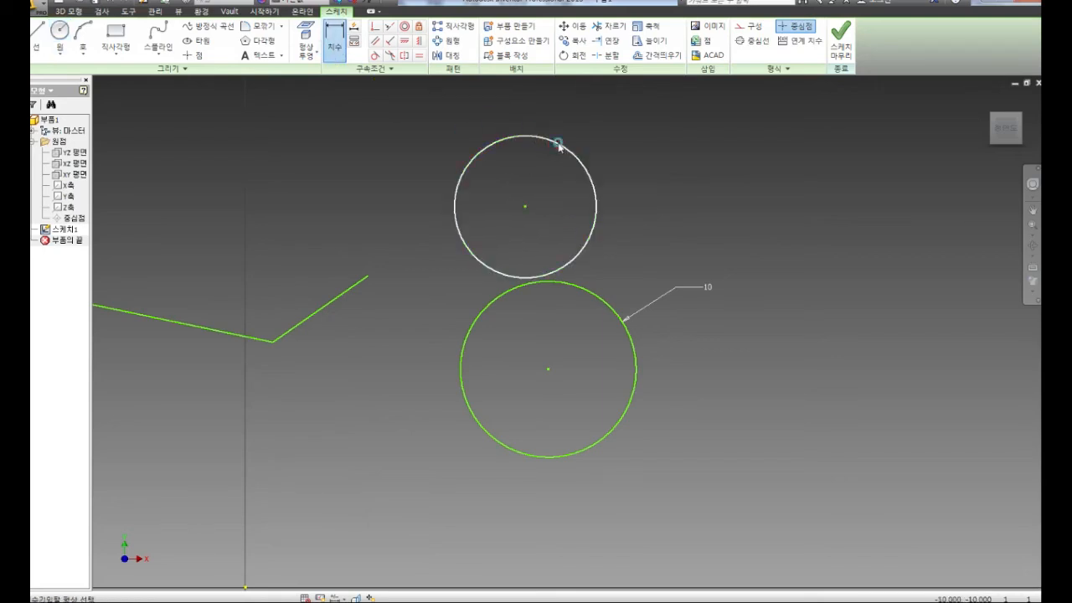
{"action": "left_click", "coordinate": [764, 186]}
{"action": "type", "text": "20"}
{"action": "key", "text": "Return"}
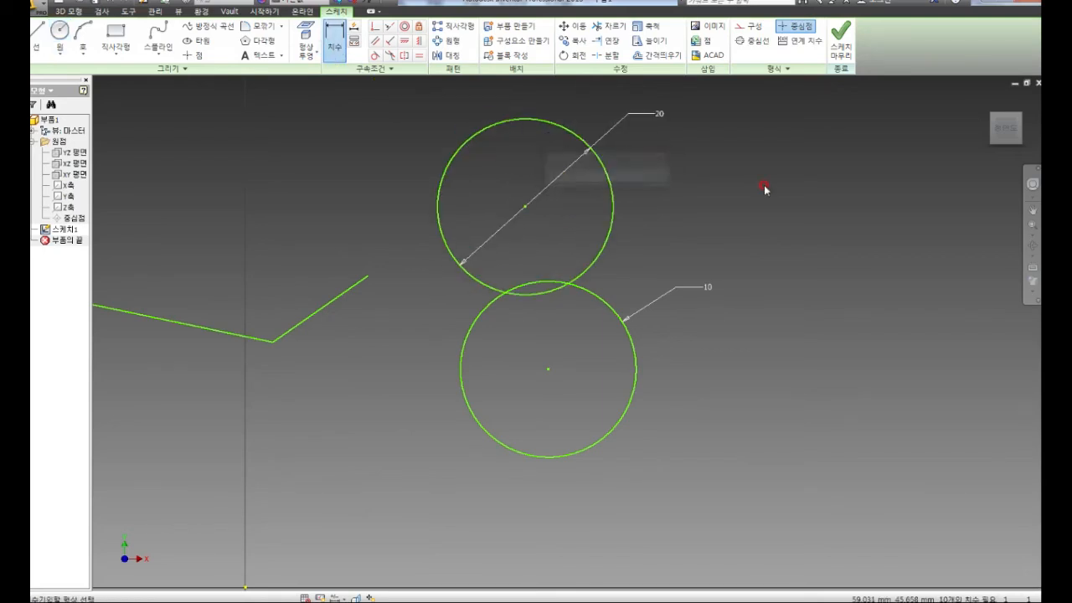
Sketch another open two-segment line above the existing one, rising to a peak between its two ends
{"action": "middle_click_drag", "start_coordinate": [209, 188], "coordinate": [380, 255]}
{"action": "key", "text": "l"}
{"action": "left_click", "coordinate": [208, 262]}
{"action": "left_click", "coordinate": [402, 203]}
{"action": "left_click", "coordinate": [505, 279]}
{"action": "right_click", "coordinate": [512, 229]}
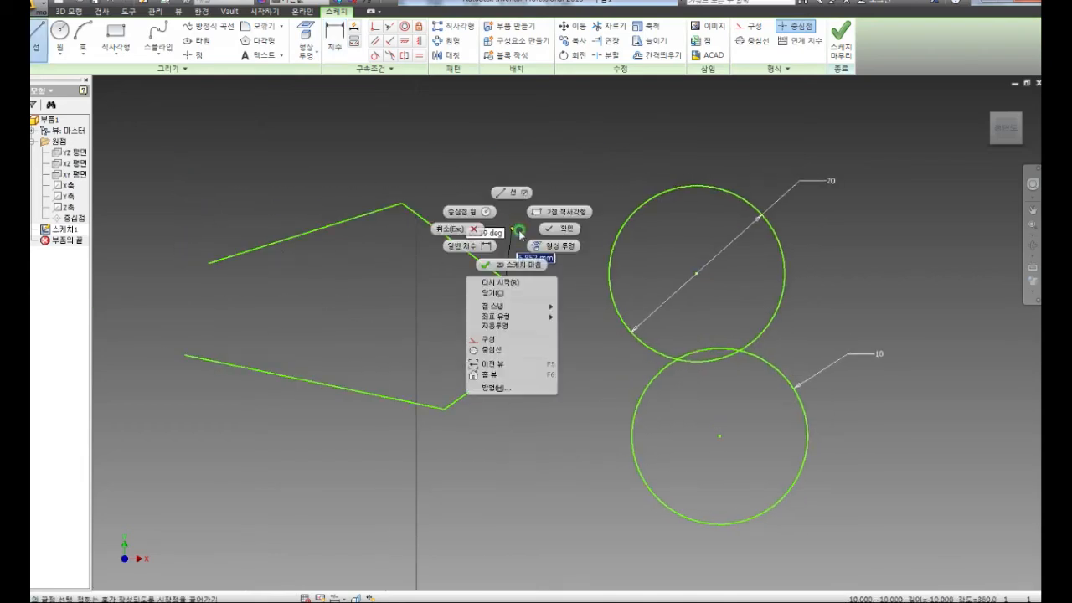
{"action": "left_click", "coordinate": [551, 231]}
Sketch a tangent circle touching both segments of the upper line and the right segment of the lower line
{"action": "left_click", "coordinate": [60, 53]}
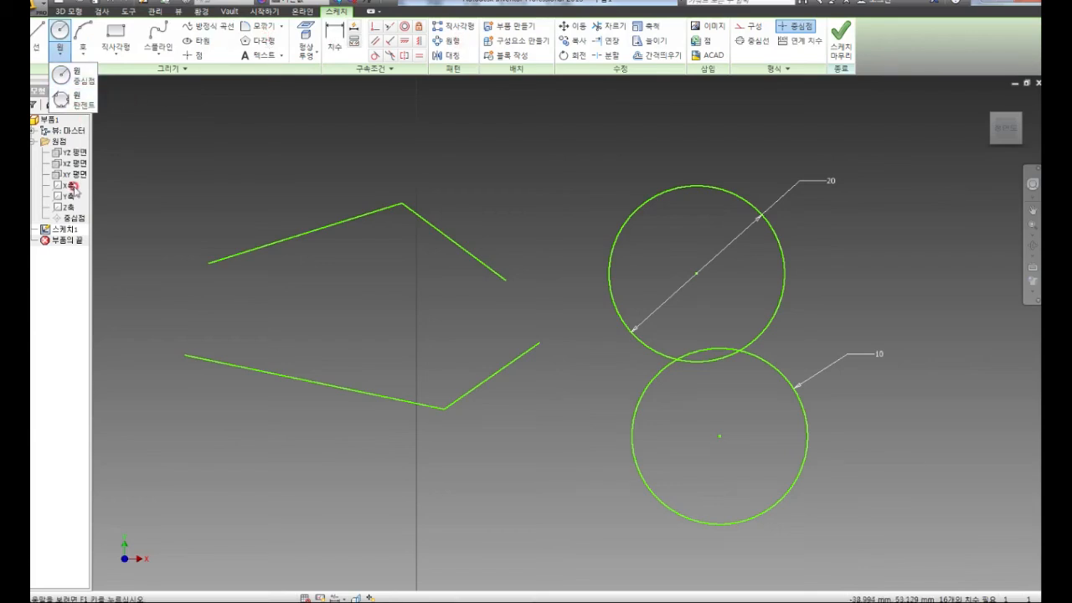
{"action": "left_click", "coordinate": [62, 98]}
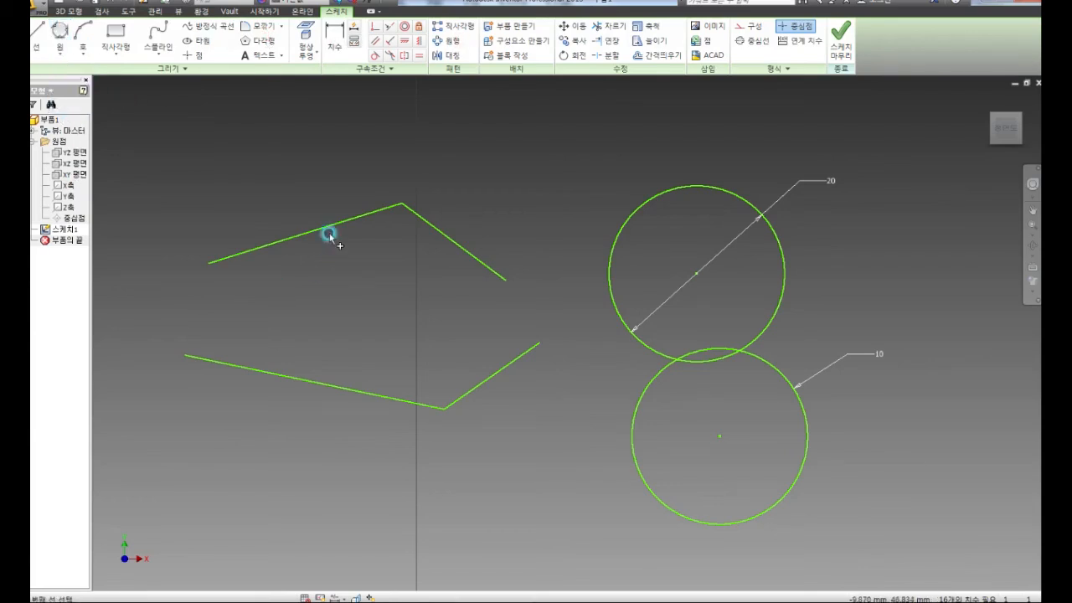
{"action": "left_click", "coordinate": [444, 239]}
{"action": "left_click", "coordinate": [492, 374]}
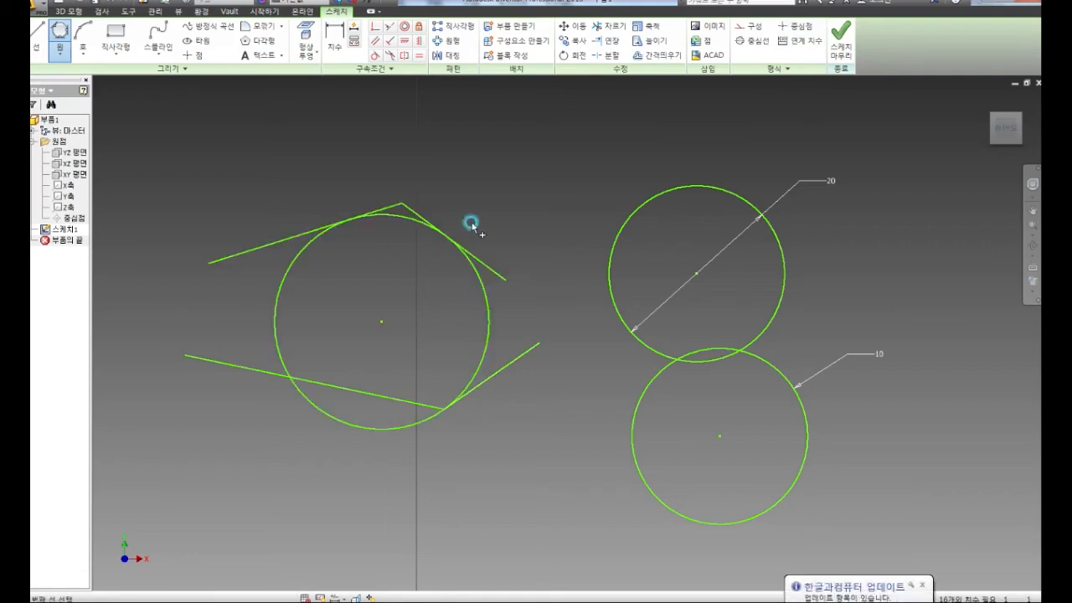
{"action": "key", "text": "Escape"}
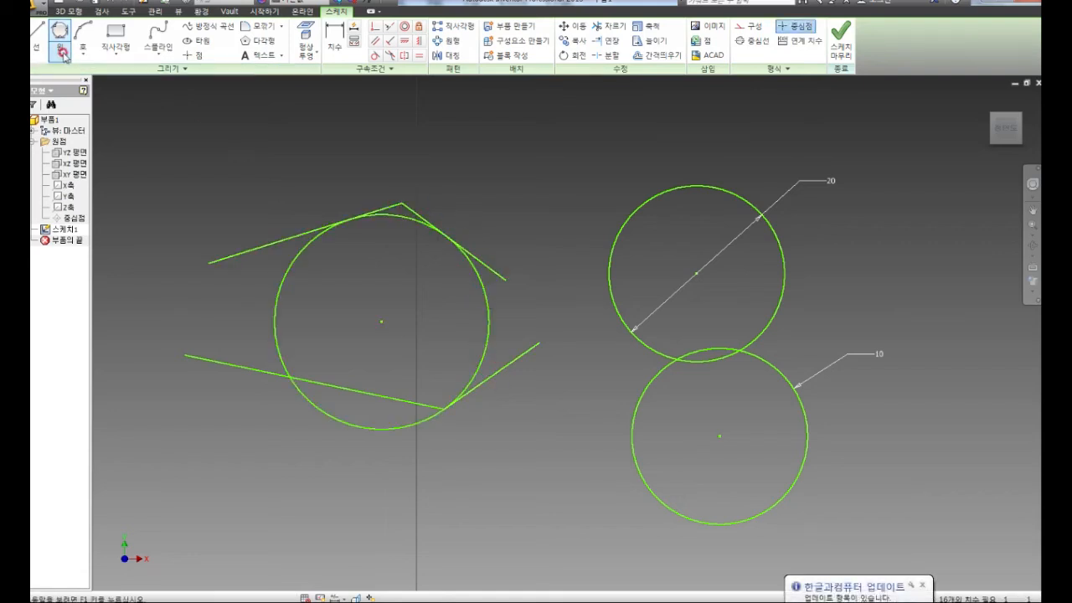
Sketch a three-point arc bulging upward from the upper line's peak to its left end
{"action": "left_click", "coordinate": [82, 37]}
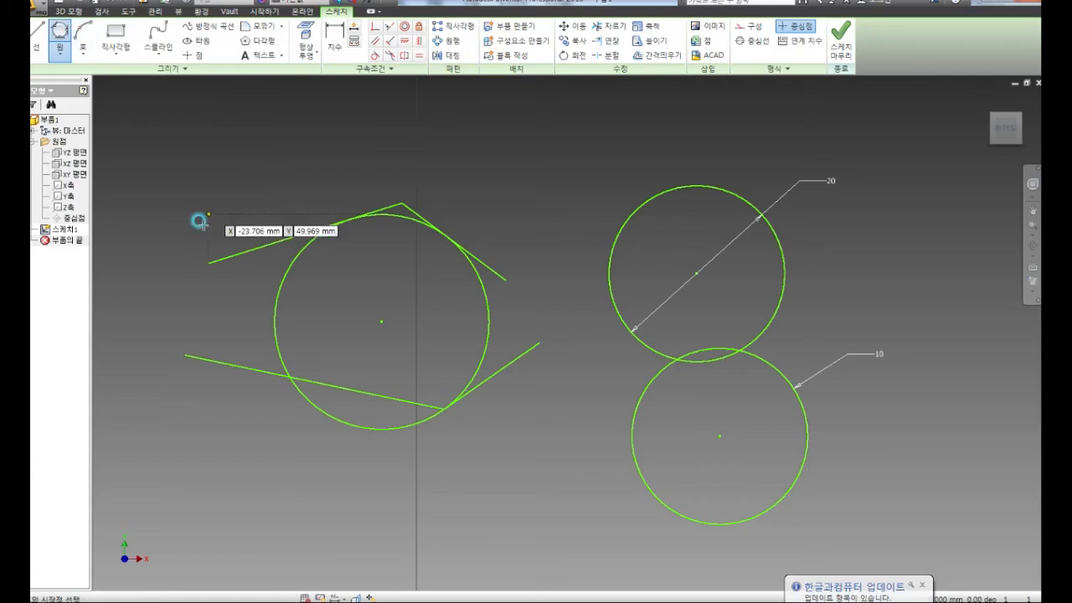
{"action": "left_click", "coordinate": [400, 203]}
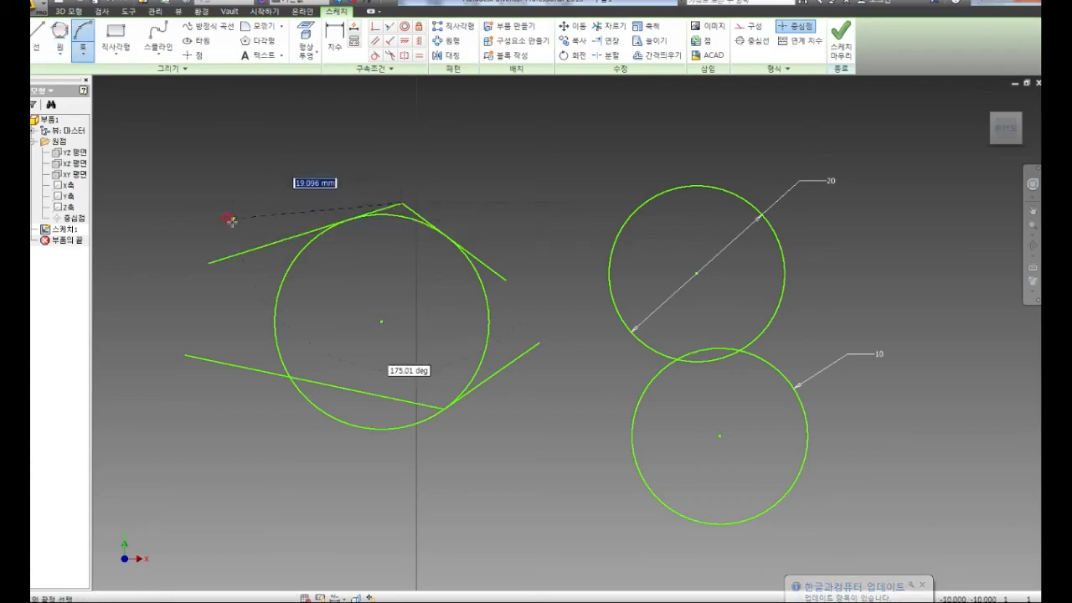
{"action": "left_click", "coordinate": [206, 258]}
{"action": "left_click", "coordinate": [266, 179]}
Dimension the arc's radius as 12 mm
{"action": "left_click", "coordinate": [334, 38]}
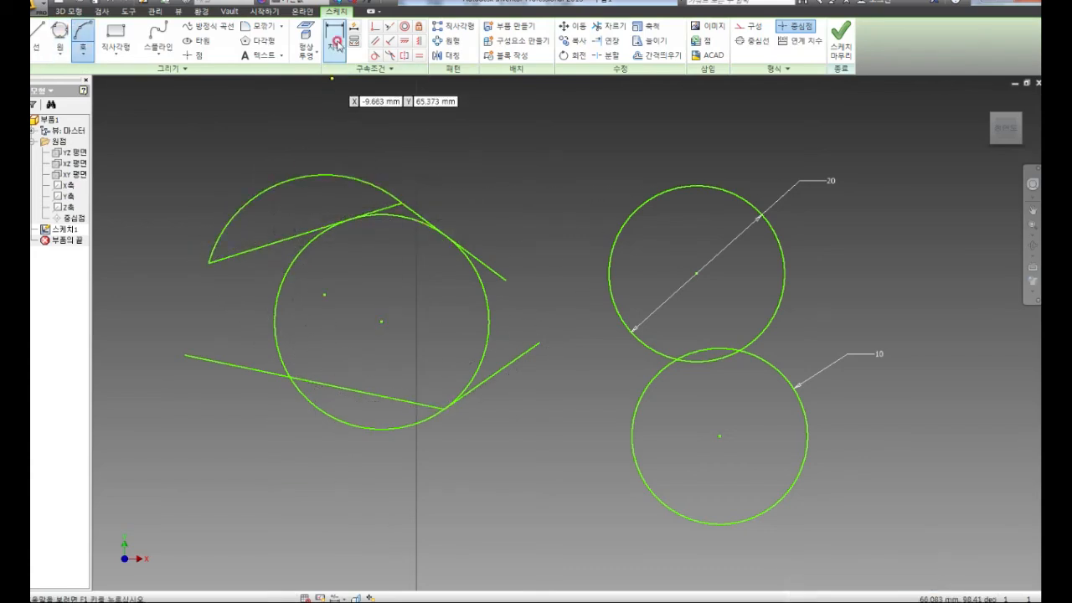
{"action": "left_click", "coordinate": [300, 177]}
{"action": "left_click", "coordinate": [340, 198]}
{"action": "type", "text": "12"}
{"action": "key", "text": "Return"}
Sketch a two-point rectangle in the space between the arc and the 20 mm circle
{"action": "left_click", "coordinate": [116, 38]}
{"action": "left_click", "coordinate": [450, 144]}
{"action": "left_click", "coordinate": [577, 244]}
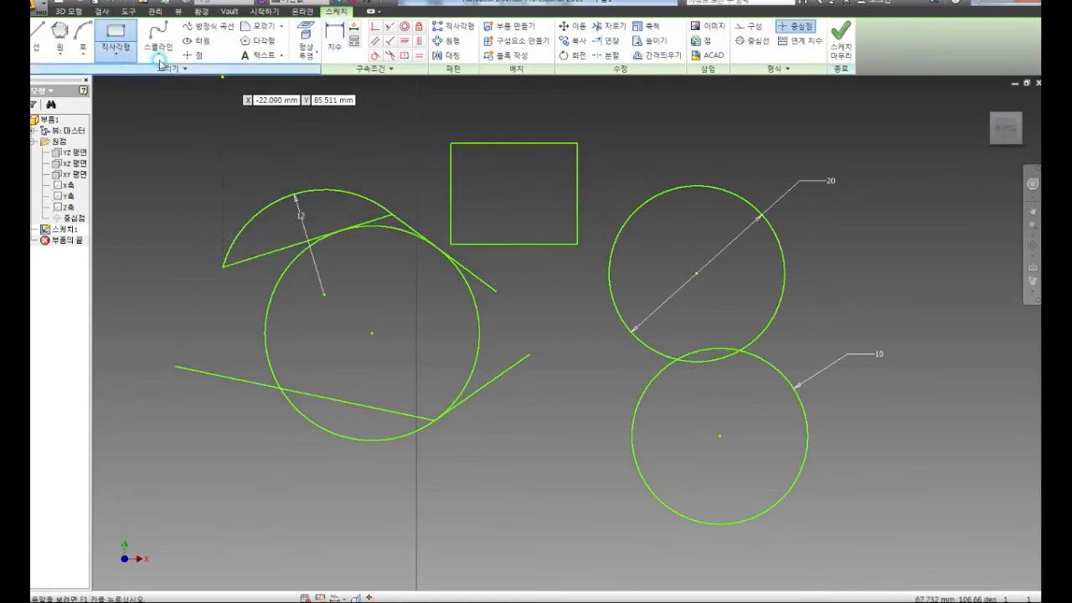
Sketch a tilted three-point rectangle starting at the lower line's left end and overlapping the arc
{"action": "left_click", "coordinate": [116, 54]}
{"action": "left_click", "coordinate": [120, 101]}
{"action": "left_click", "coordinate": [167, 368]}
{"action": "left_click", "coordinate": [324, 309]}
{"action": "left_click", "coordinate": [284, 203]}
Sketch a wavy spline through four points above the arc
{"action": "left_click", "coordinate": [158, 37]}
{"action": "left_click", "coordinate": [175, 114]}
{"action": "left_click", "coordinate": [259, 114]}
{"action": "left_click", "coordinate": [343, 163]}
{"action": "right_click", "coordinate": [411, 139]}
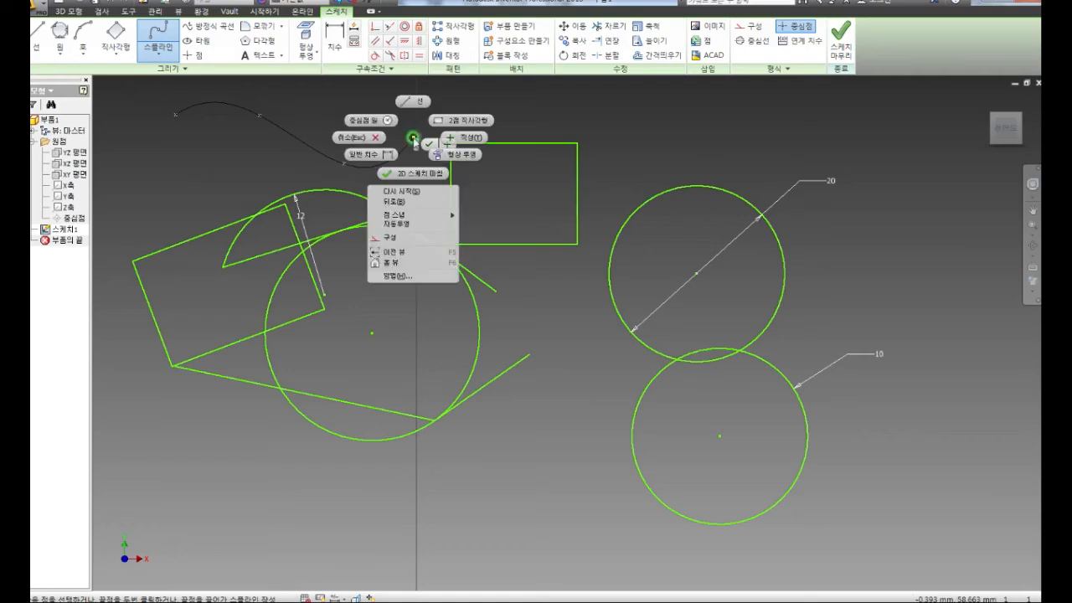
{"action": "left_click", "coordinate": [463, 135]}
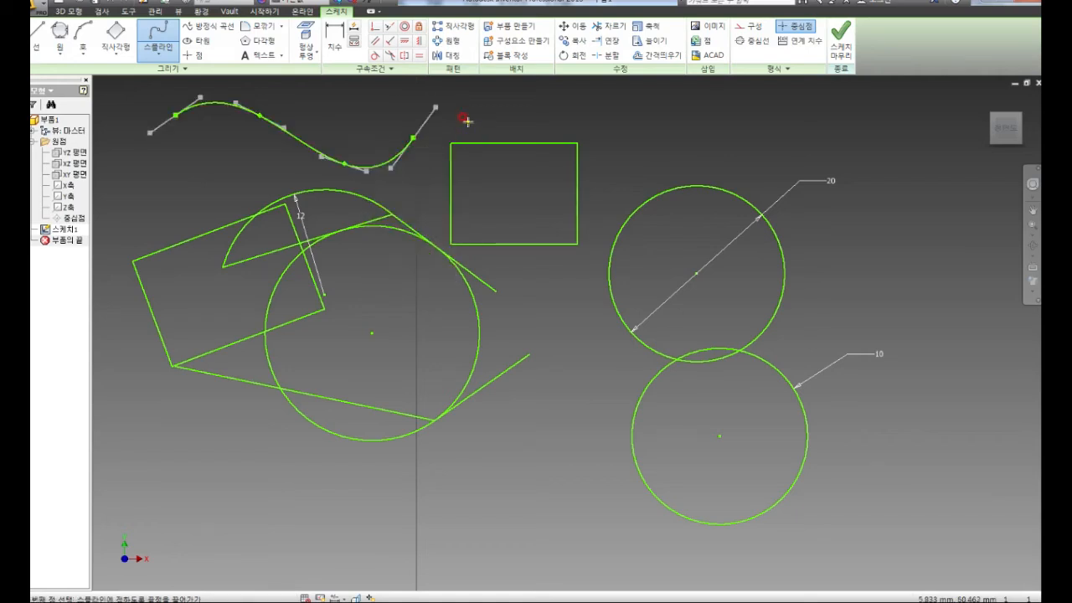
Sketch a flat ellipse with a horizontal major axis below the upright rectangle, overlapping the tangent circle
{"action": "left_click", "coordinate": [198, 40]}
{"action": "left_click", "coordinate": [435, 294]}
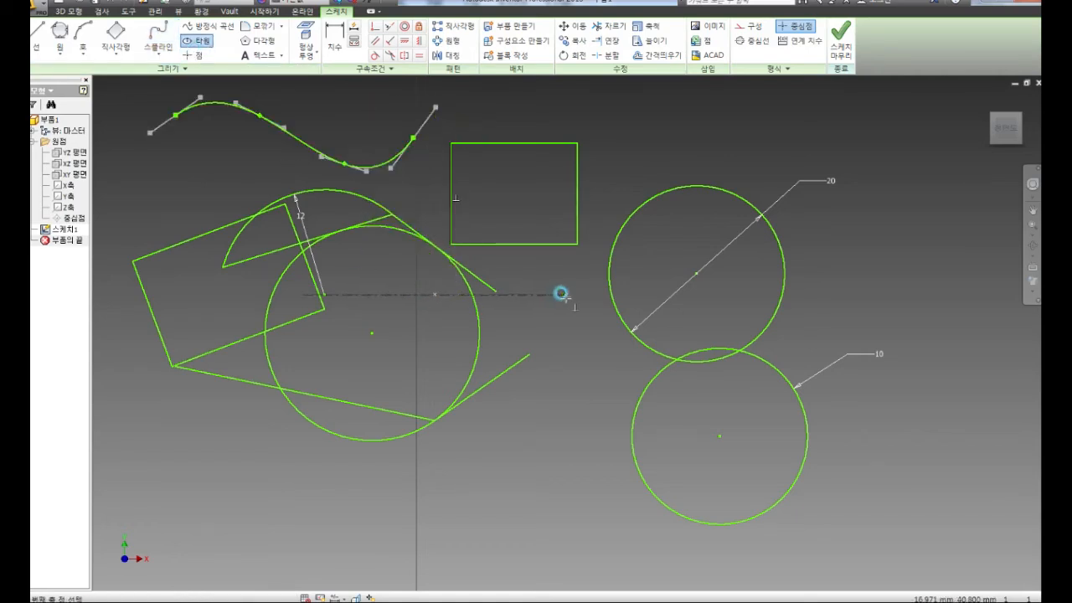
{"action": "left_click", "coordinate": [562, 294]}
{"action": "left_click", "coordinate": [480, 256]}
Place a sketch point inside the upright rectangle near its left edge
{"action": "left_click", "coordinate": [193, 54]}
{"action": "left_click", "coordinate": [472, 203]}
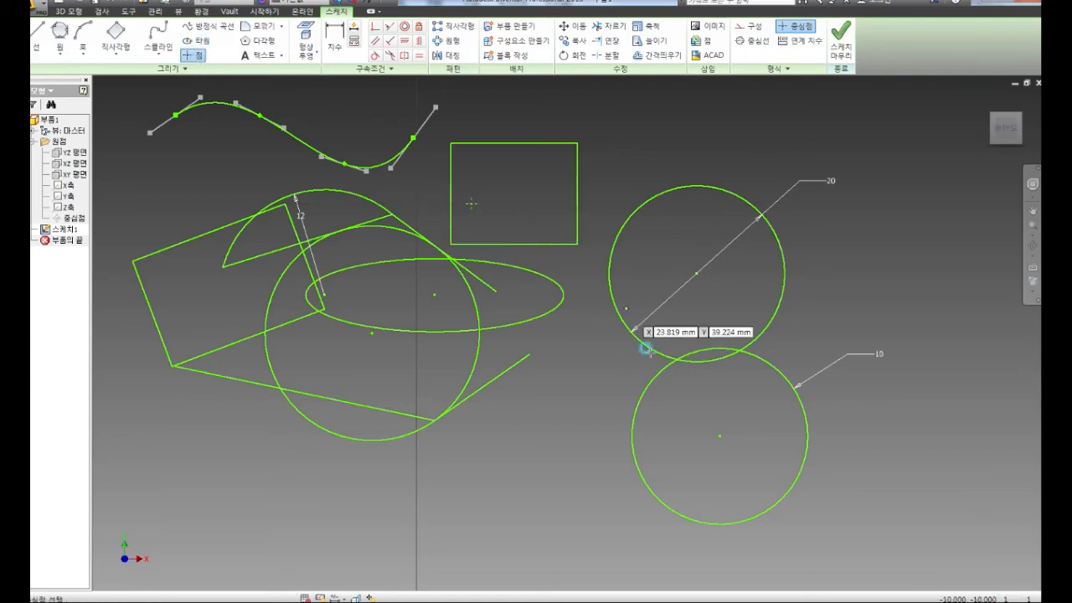
{"action": "right_click", "coordinate": [490, 213]}
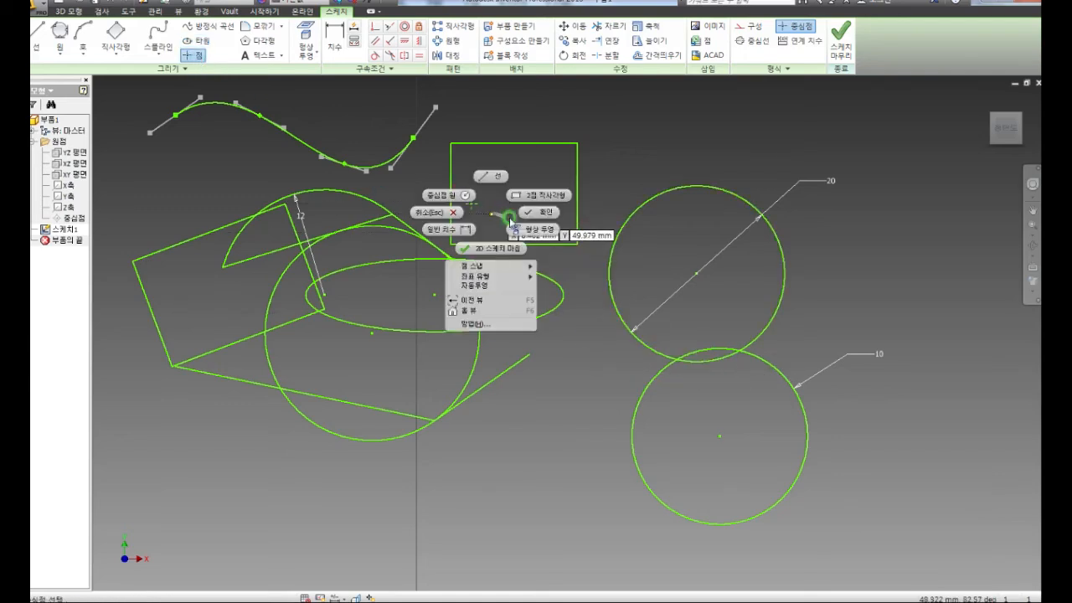
{"action": "left_click", "coordinate": [530, 215]}
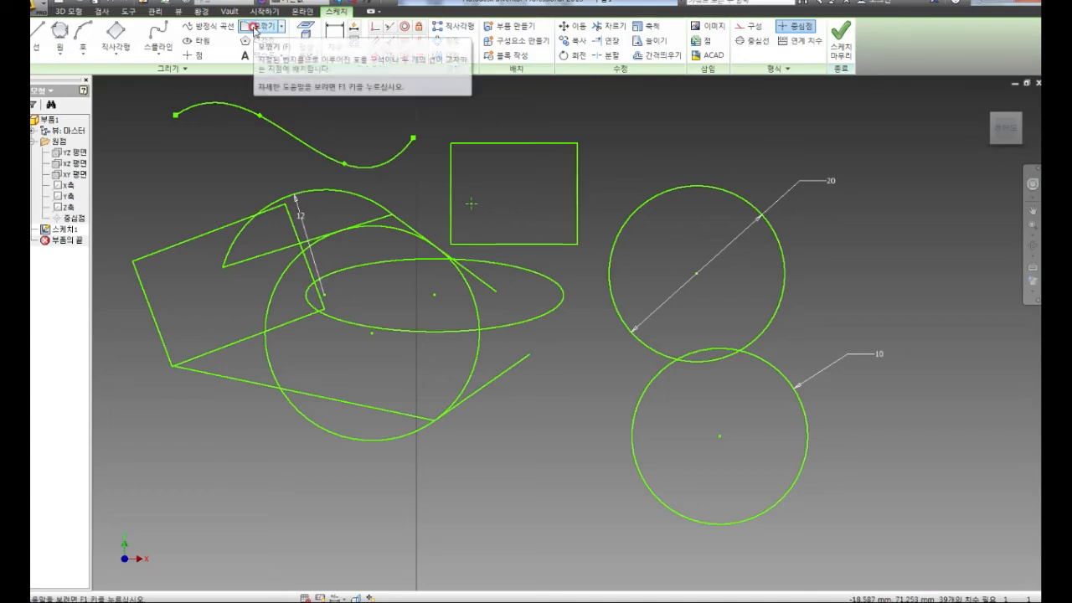
Fillet the upright rectangle's upper-left corner with a 2 mm radius, then change the fillet's radius to 4 mm
{"action": "left_click", "coordinate": [254, 29]}
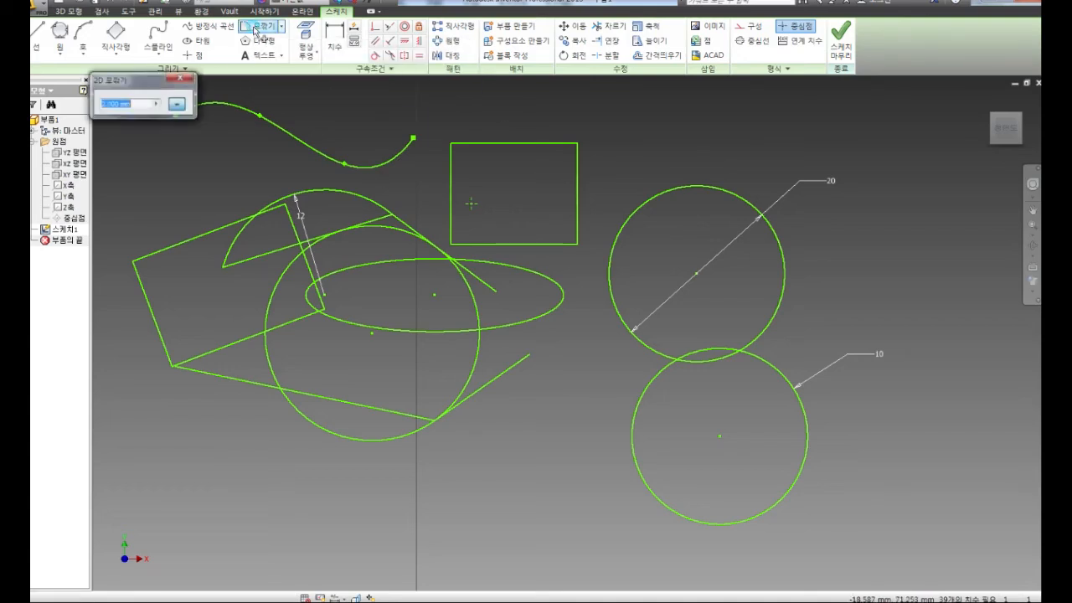
{"action": "left_click", "coordinate": [477, 144]}
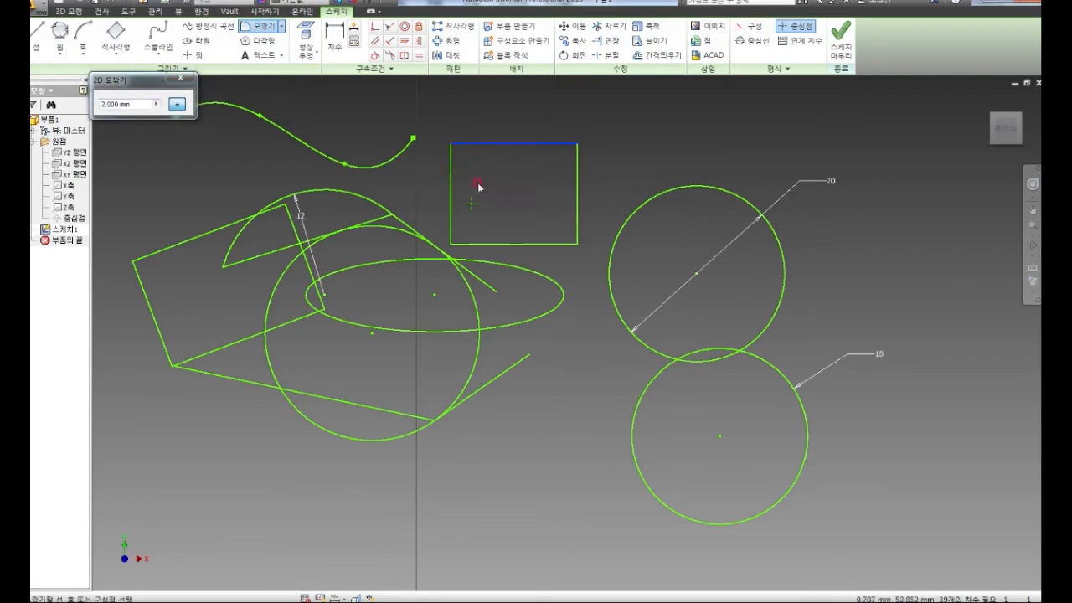
{"action": "left_click", "coordinate": [452, 170]}
{"action": "middle_click_drag", "start_coordinate": [369, 109], "coordinate": [365, 173]}
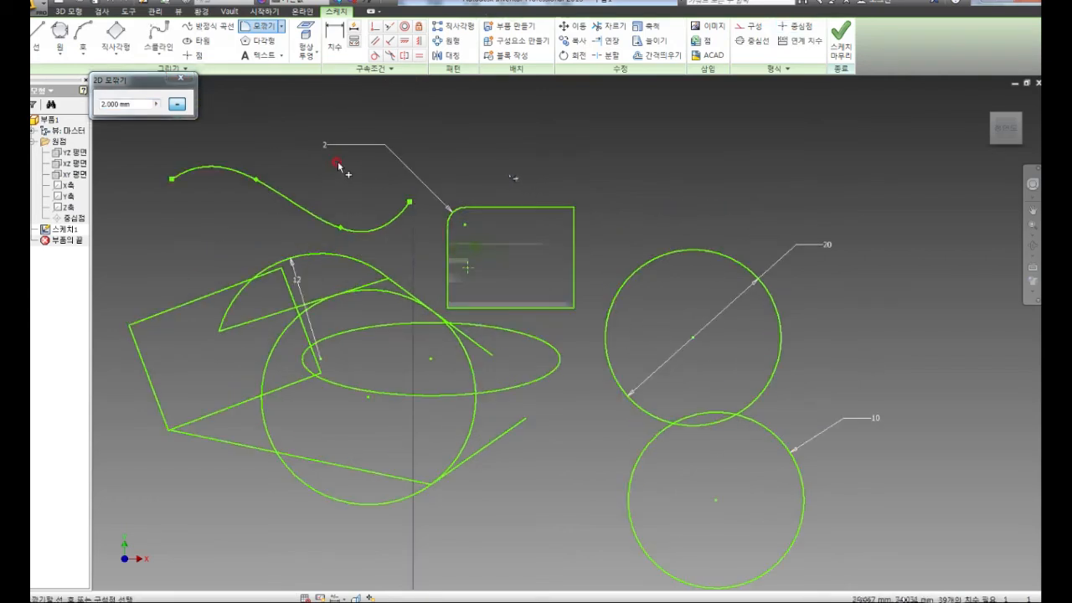
{"action": "left_click", "coordinate": [183, 79]}
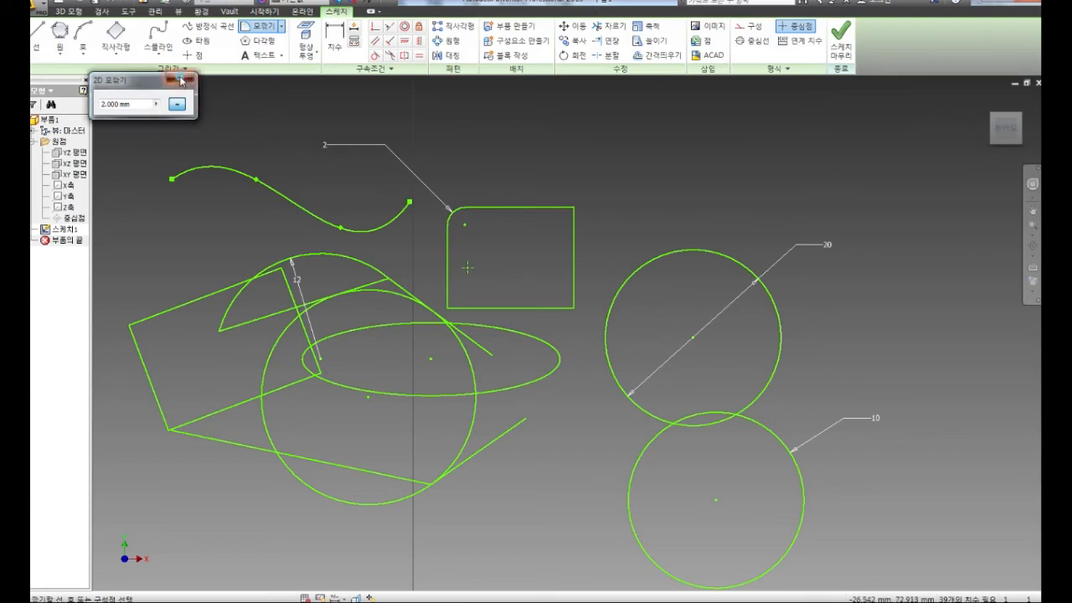
{"action": "double_click", "coordinate": [324, 146]}
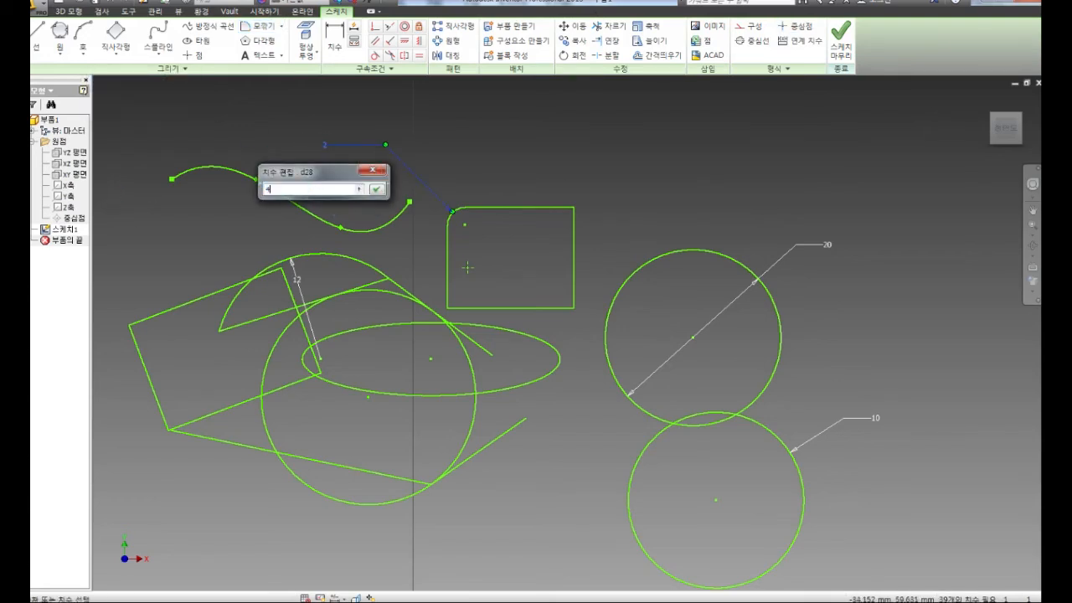
{"action": "key", "text": "Return"}
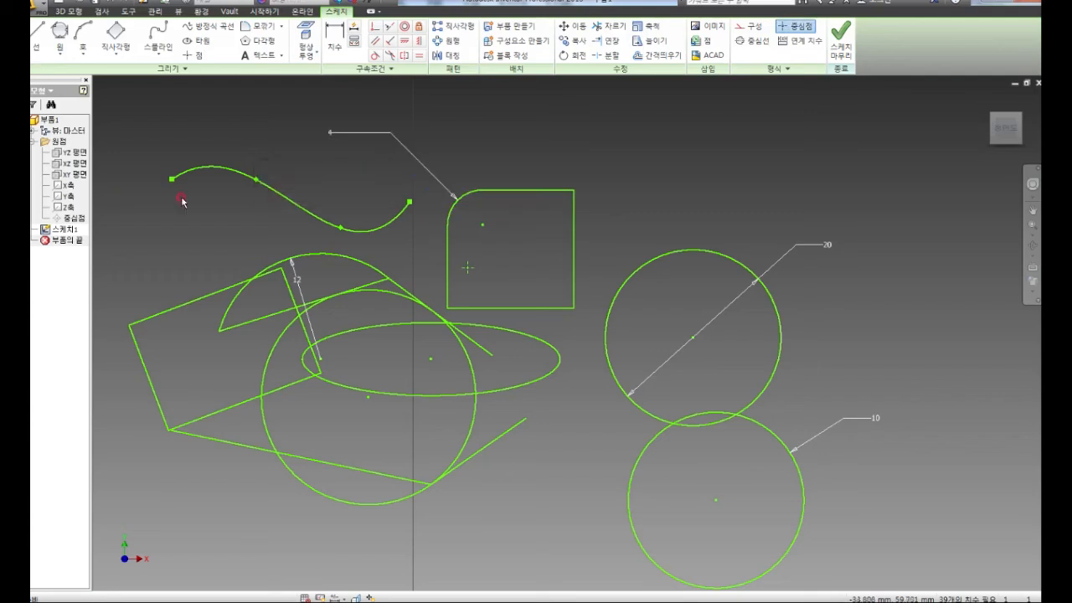
Chamfer the upright rectangle's upper-right corner with an equal distance of 2 mm
{"action": "left_click", "coordinate": [281, 29]}
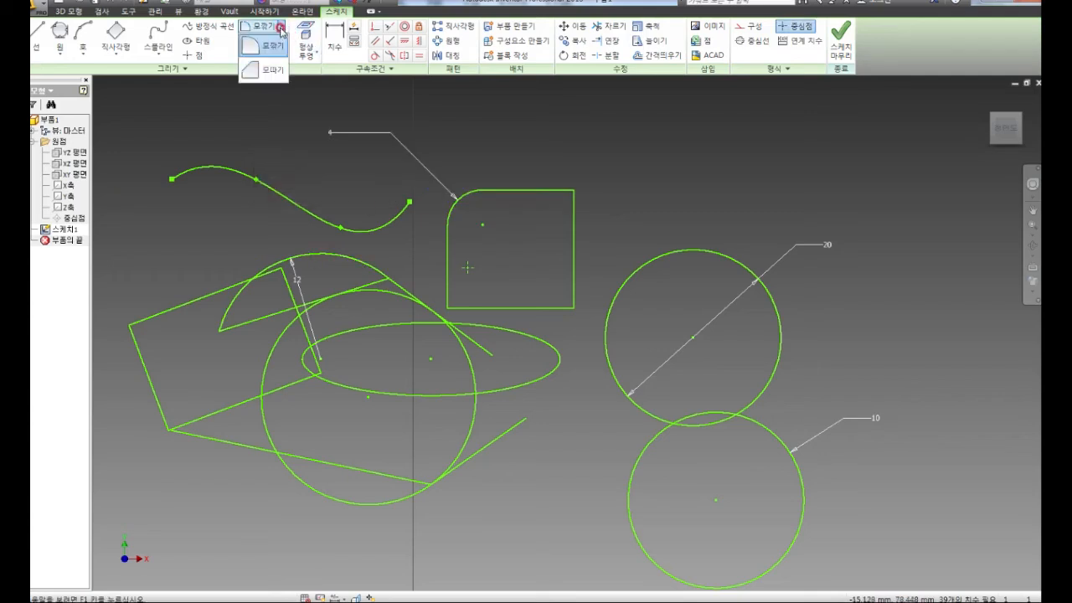
{"action": "left_click", "coordinate": [268, 70]}
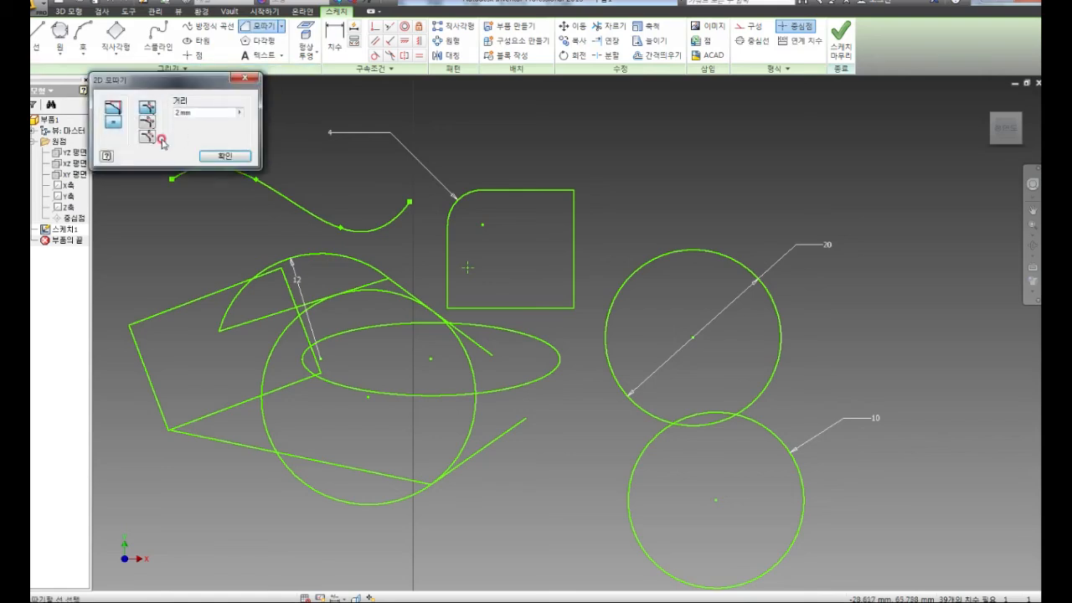
{"action": "left_click", "coordinate": [548, 191]}
{"action": "left_click", "coordinate": [572, 213]}
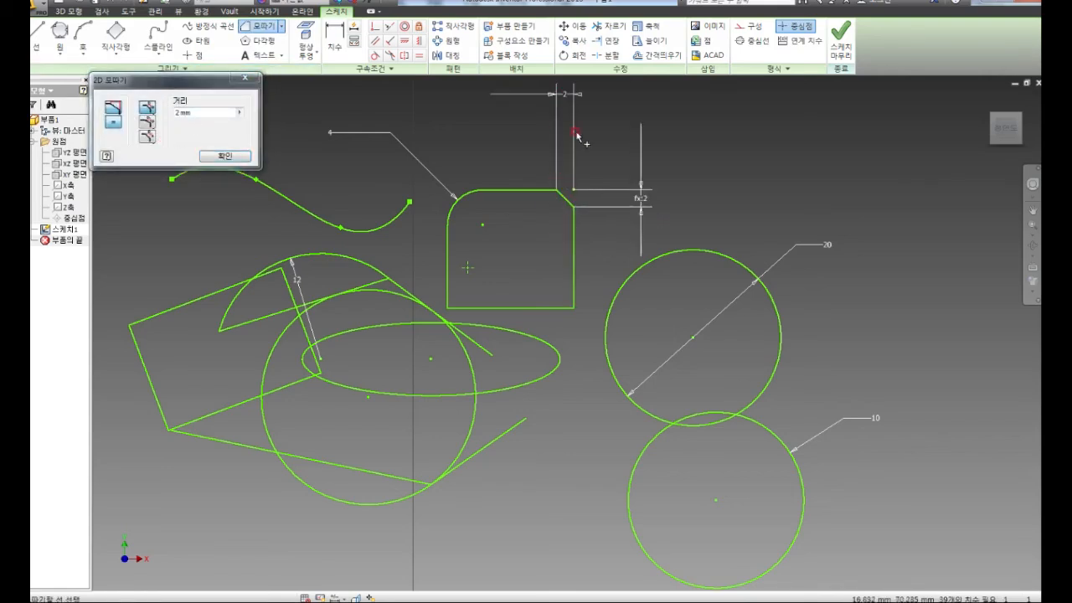
Chamfer the rectangle's lower-right corner with two distances, 2 mm along the bottom edge and 4 mm along the right edge
{"action": "left_click", "coordinate": [147, 122]}
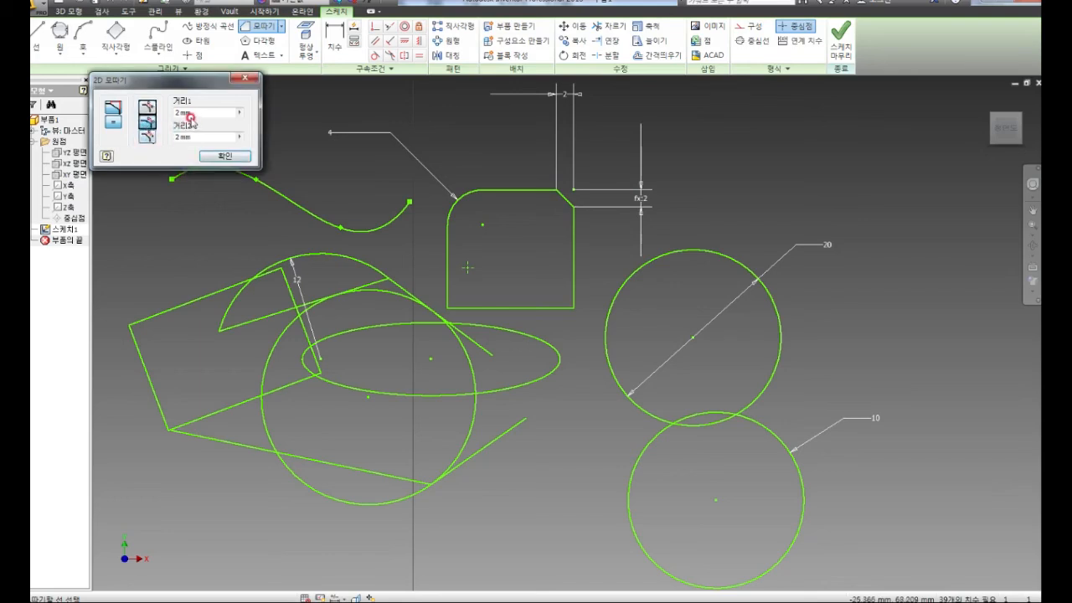
{"action": "left_click", "coordinate": [192, 135]}
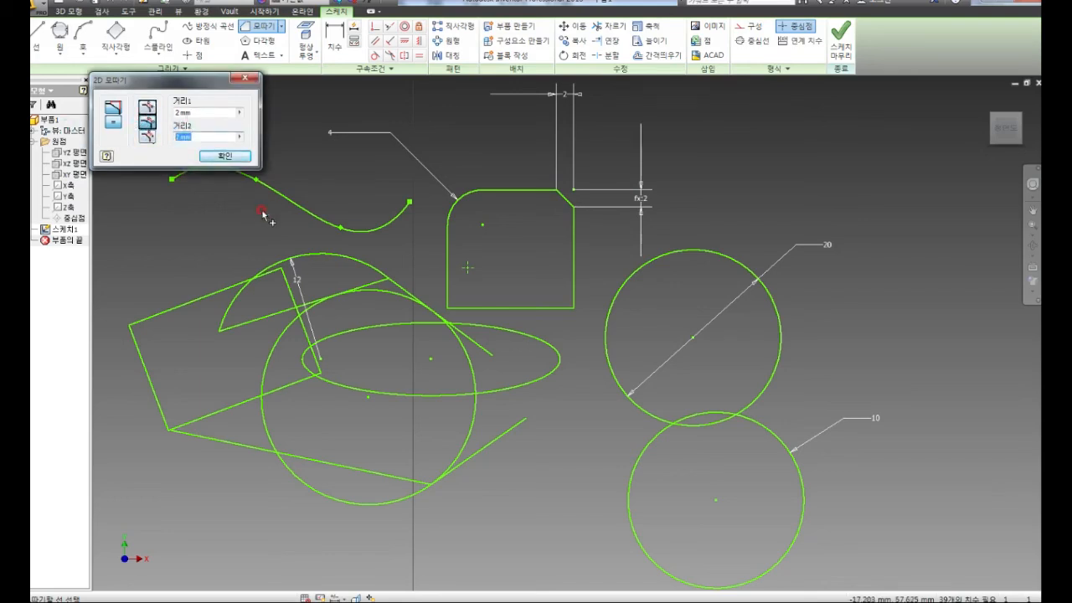
{"action": "left_click", "coordinate": [546, 307]}
{"action": "left_click", "coordinate": [574, 271]}
Chamfer the rectangle's lower-left corner by distance and angle, using 2 mm and 20 degrees
{"action": "left_click", "coordinate": [150, 137]}
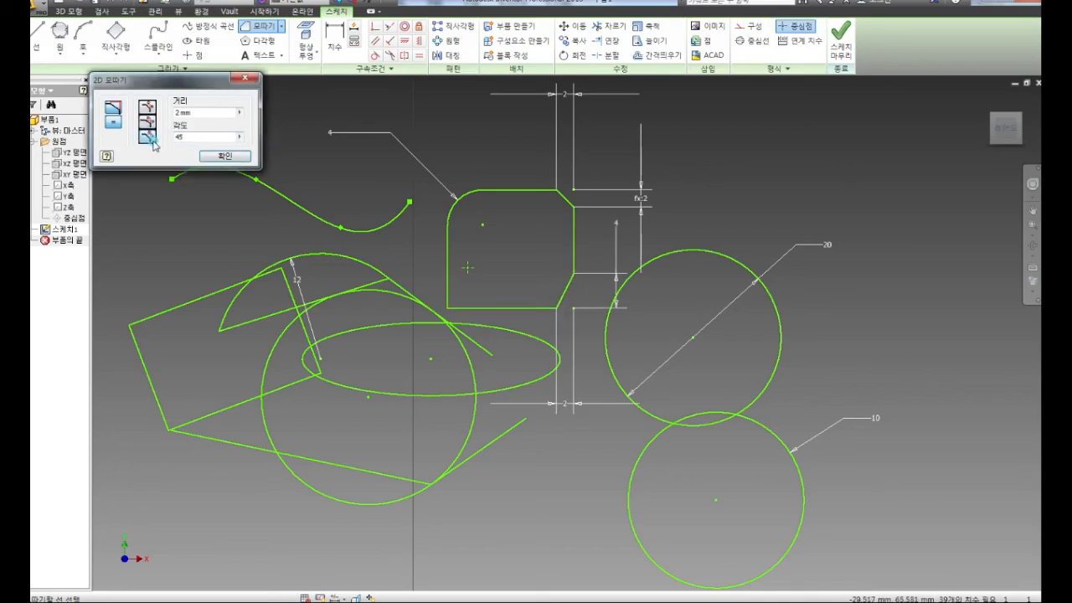
{"action": "double_click", "coordinate": [202, 136]}
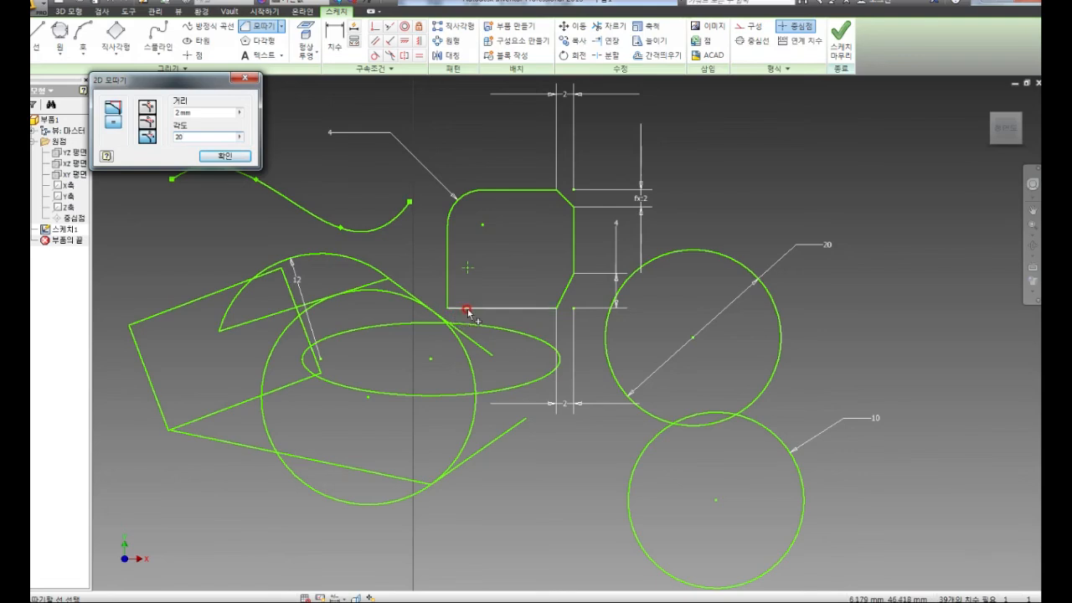
{"action": "left_click", "coordinate": [450, 289]}
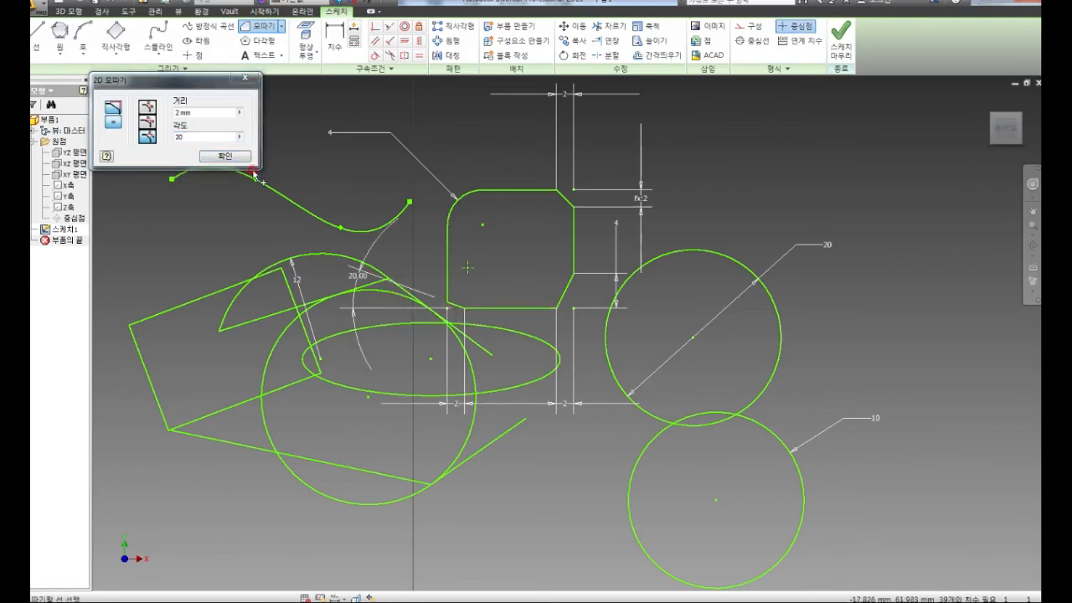
{"action": "left_click", "coordinate": [220, 157]}
{"action": "left_click", "coordinate": [281, 26]}
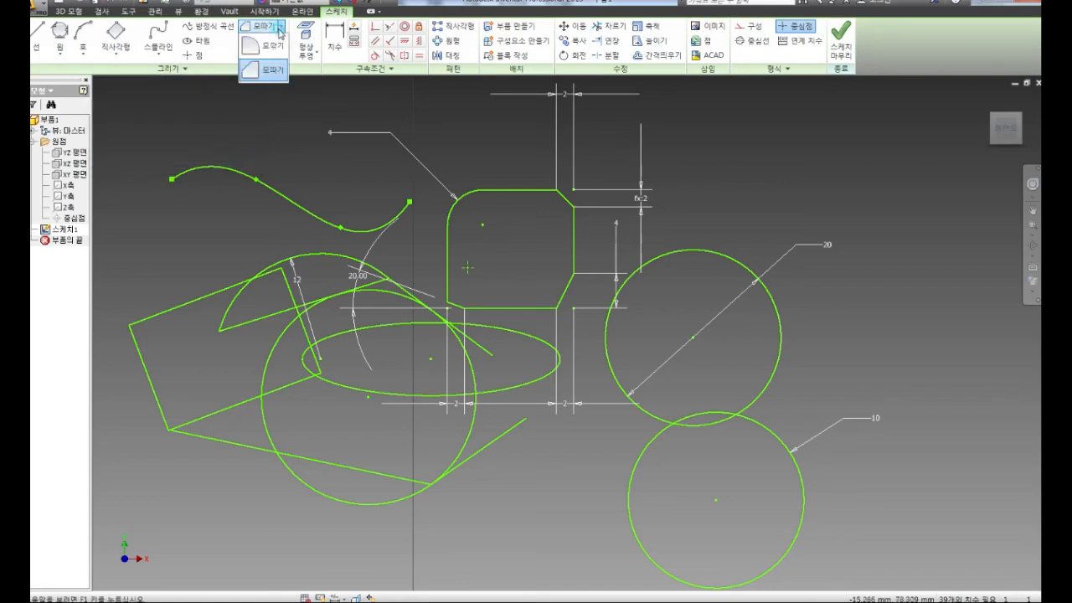
{"action": "left_click", "coordinate": [261, 71]}
{"action": "left_click", "coordinate": [148, 107]}
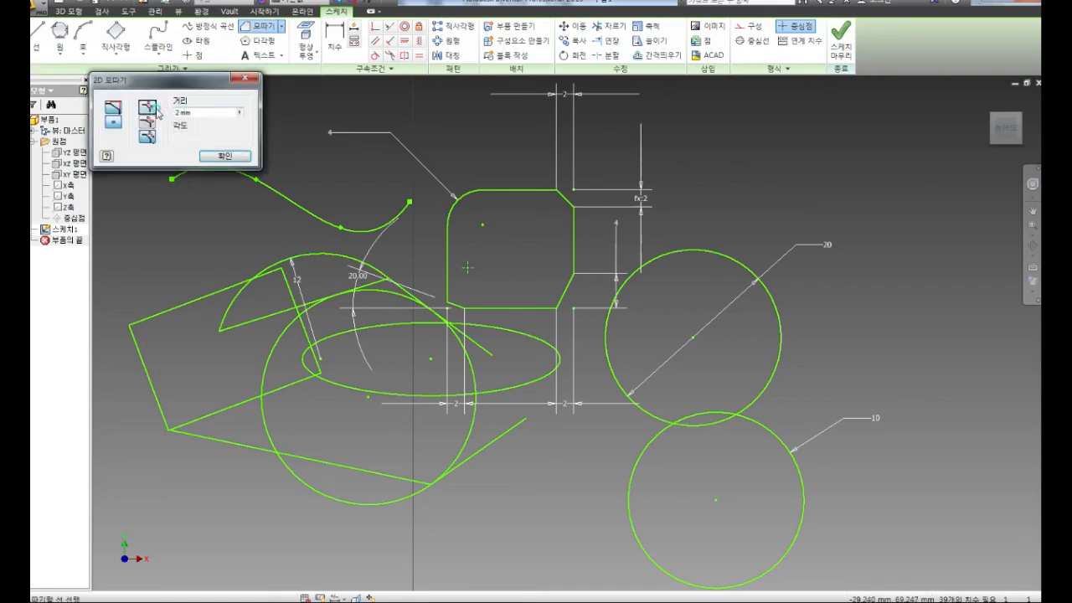
{"action": "left_click", "coordinate": [214, 156]}
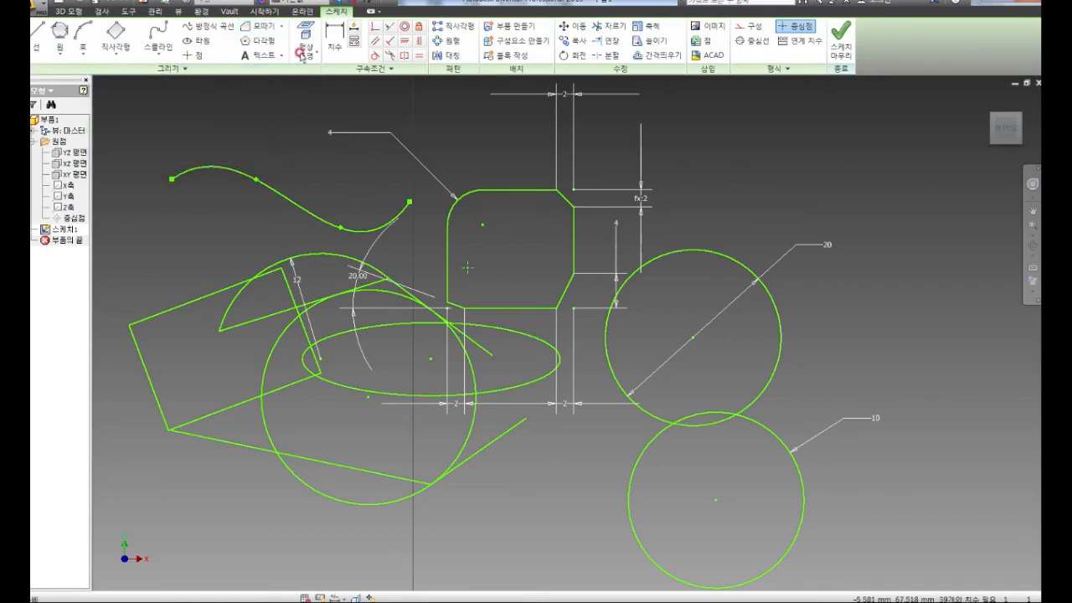
Sketch a six-sided polygon centred on the chamfered rectangle's left edge, with a corner inside the rectangle
{"action": "left_click", "coordinate": [259, 40]}
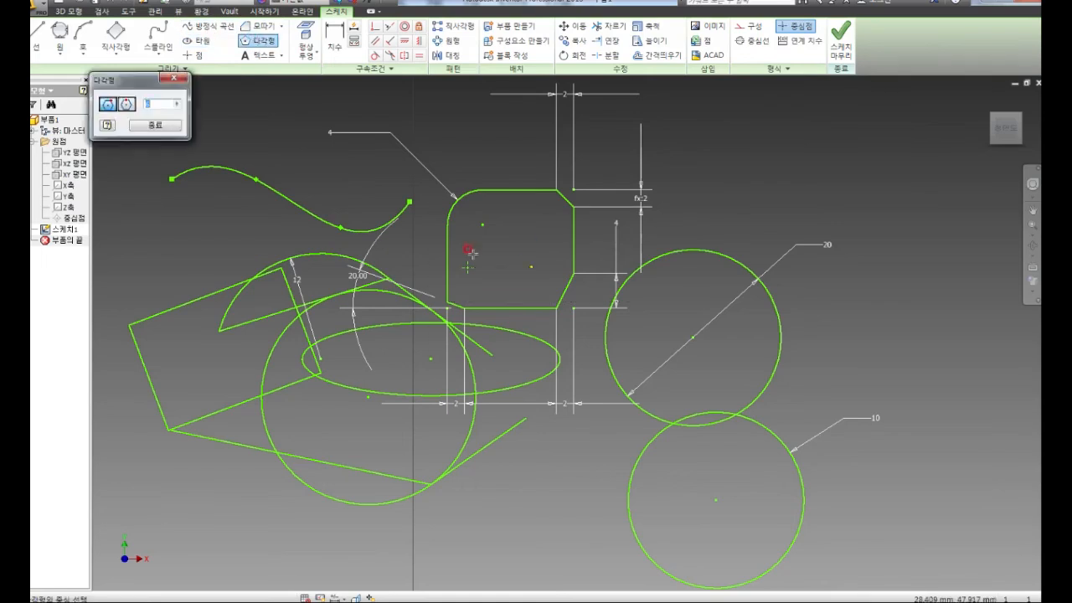
{"action": "left_click", "coordinate": [448, 233]}
{"action": "left_click", "coordinate": [512, 274]}
Sketch a centre-point circle about 27.6 mm in diameter in the empty area right of the 20 mm circle
{"action": "middle_click_drag", "start_coordinate": [474, 279], "coordinate": [155, 318]}
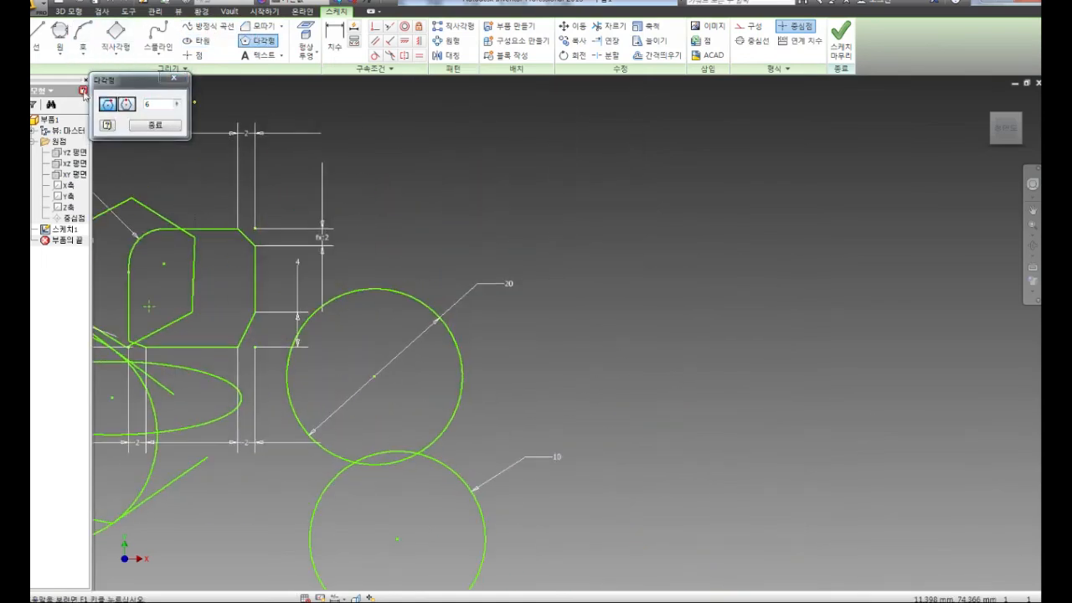
{"action": "left_click", "coordinate": [59, 33]}
{"action": "left_click", "coordinate": [696, 274]}
{"action": "left_click", "coordinate": [801, 333]}
Dimension the new circle's diameter as 25 mm
{"action": "middle_click_drag", "start_coordinate": [763, 303], "coordinate": [570, 305]}
{"action": "left_click", "coordinate": [334, 37]}
{"action": "left_click", "coordinate": [568, 173]}
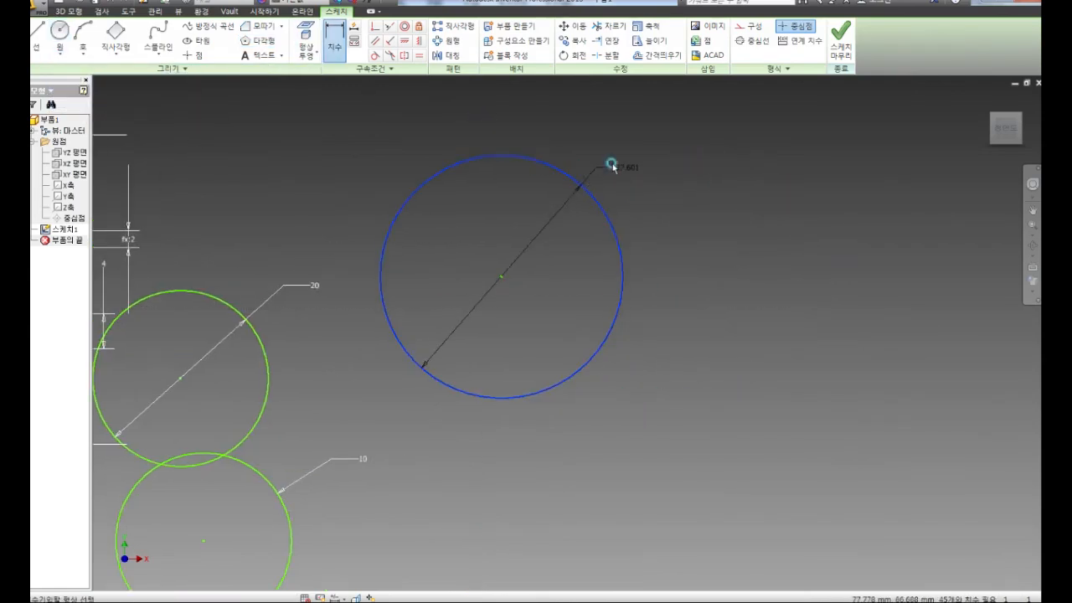
{"action": "left_click", "coordinate": [611, 165]}
{"action": "type", "text": "25"}
{"action": "left_click", "coordinate": [710, 201]}
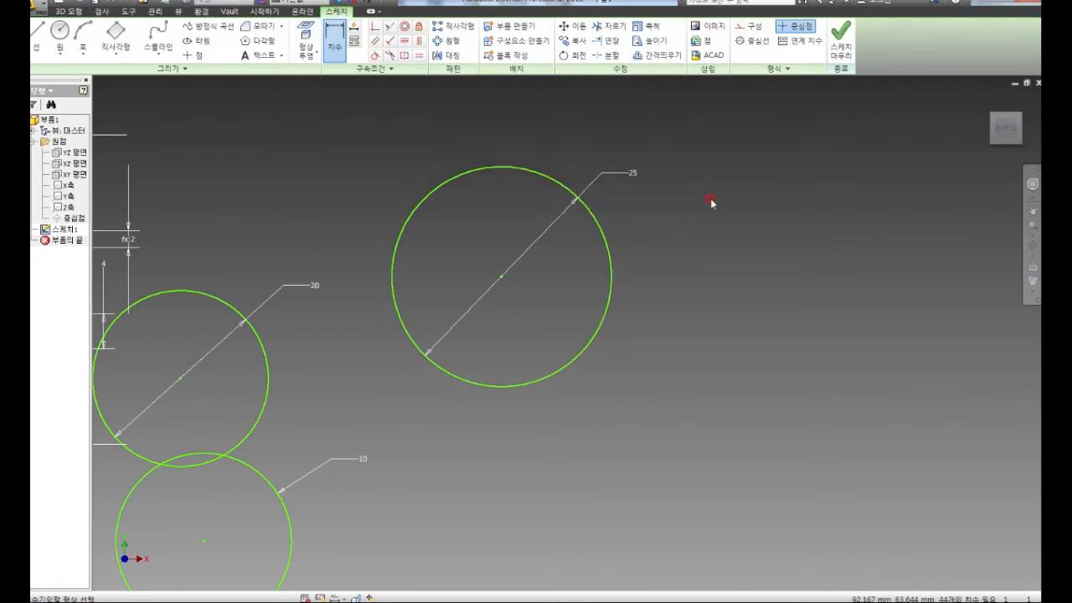
Draw an inscribed five-sided polygon centred in the 25 mm circle, with one corner on the circle's top point
{"action": "left_click", "coordinate": [258, 40]}
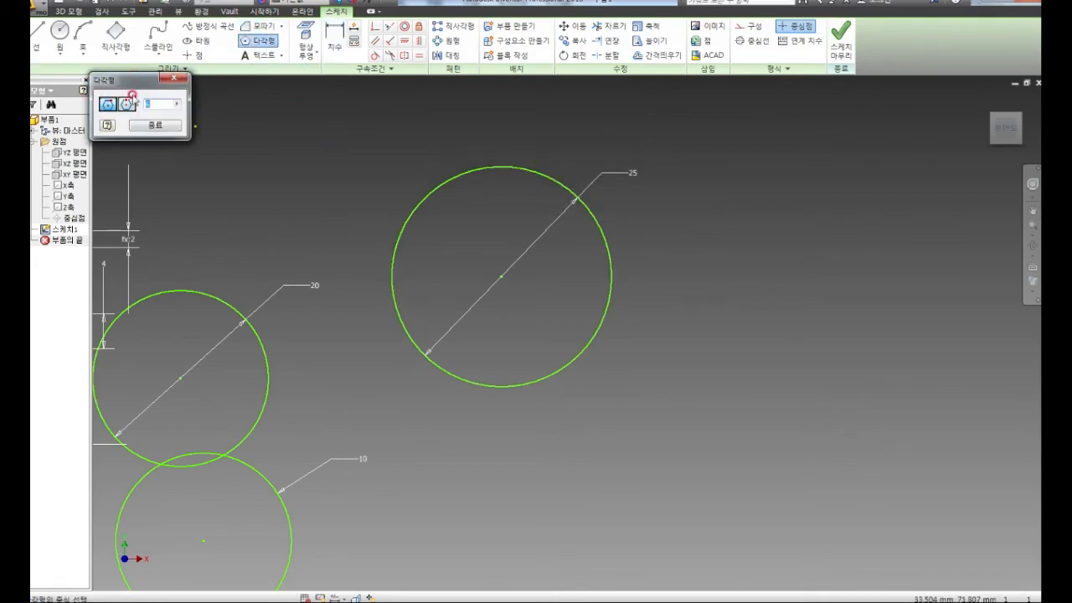
{"action": "left_click", "coordinate": [175, 104]}
{"action": "left_click_drag", "start_coordinate": [167, 103], "coordinate": [85, 95]}
{"action": "type", "text": "5"}
{"action": "left_click", "coordinate": [500, 274]}
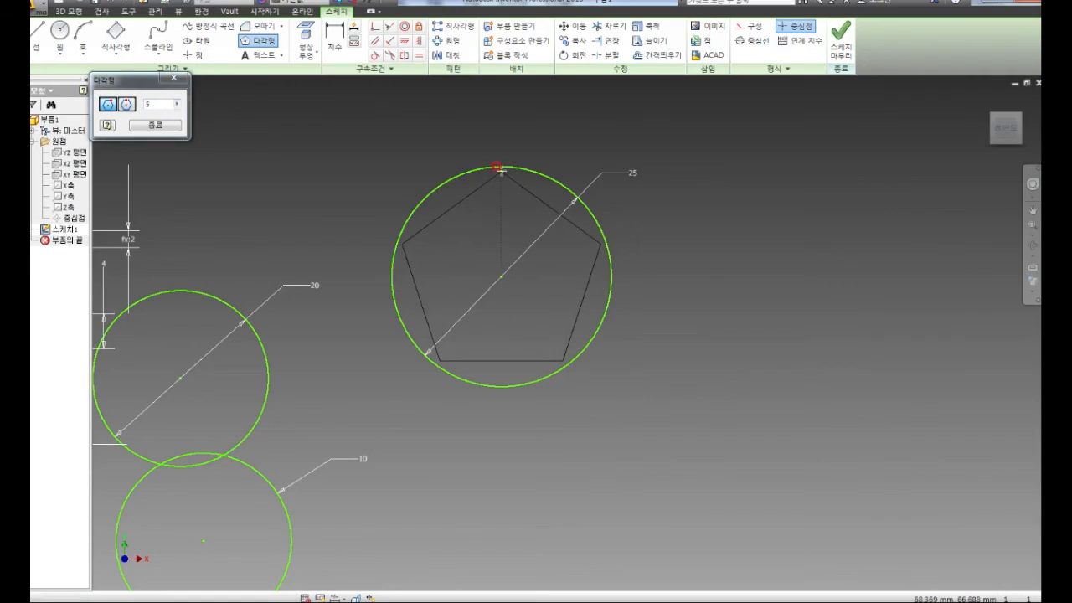
{"action": "left_click", "coordinate": [500, 168]}
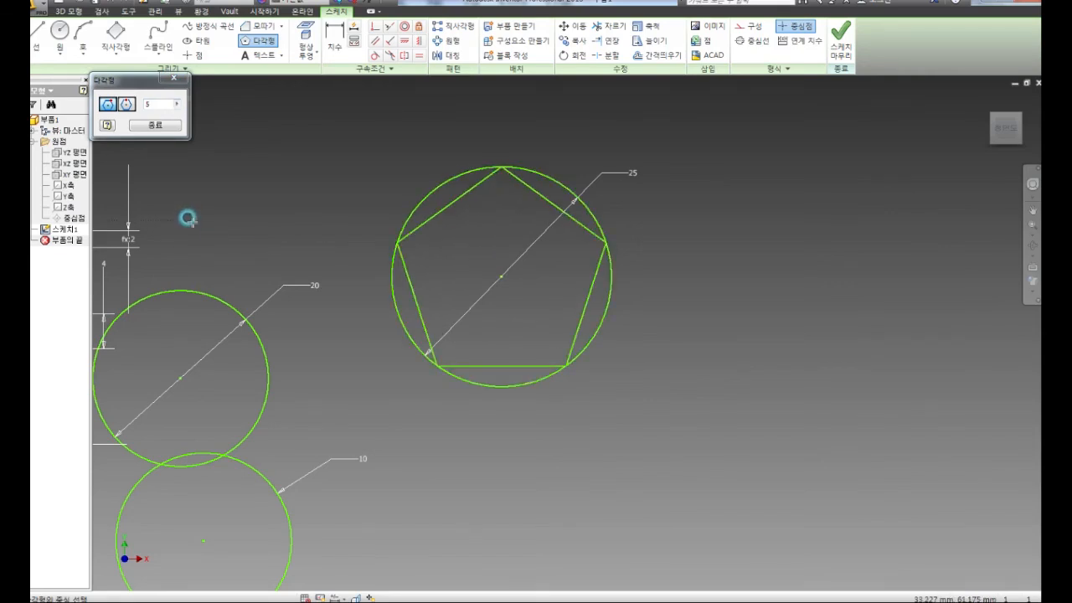
Draw a circumscribed five-sided polygon around the 25 mm circle, its lower edge touching the circle's bottom point
{"action": "left_click", "coordinate": [127, 104]}
{"action": "left_click", "coordinate": [499, 275]}
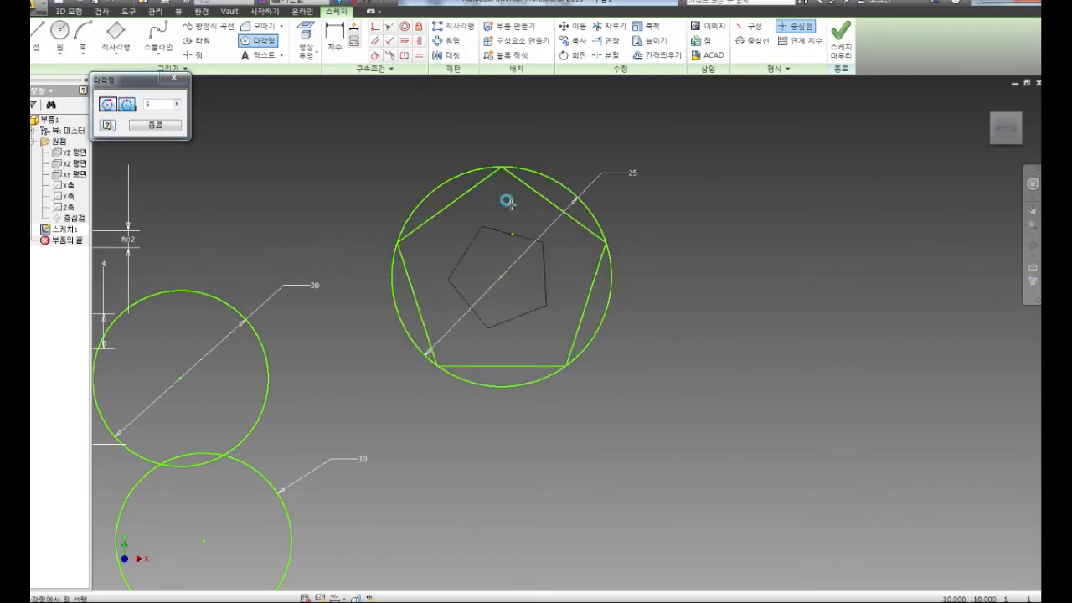
{"action": "left_click", "coordinate": [499, 385]}
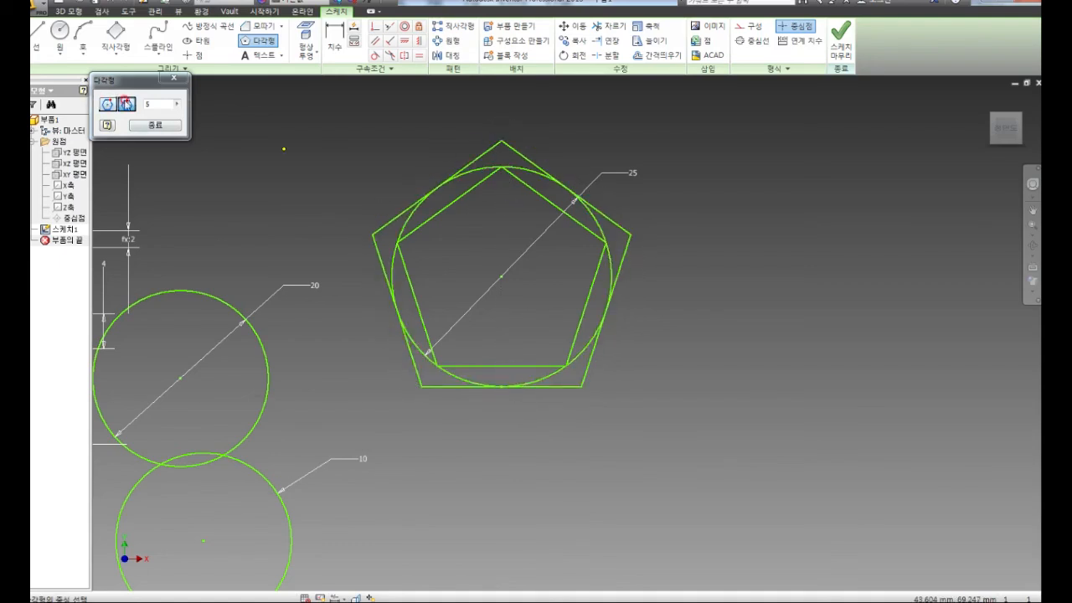
{"action": "left_click", "coordinate": [171, 77]}
Place a sketch text box in the empty area above the 20 mm circle and enter the text 243697876
{"action": "middle_click_drag", "start_coordinate": [239, 139], "coordinate": [261, 239]}
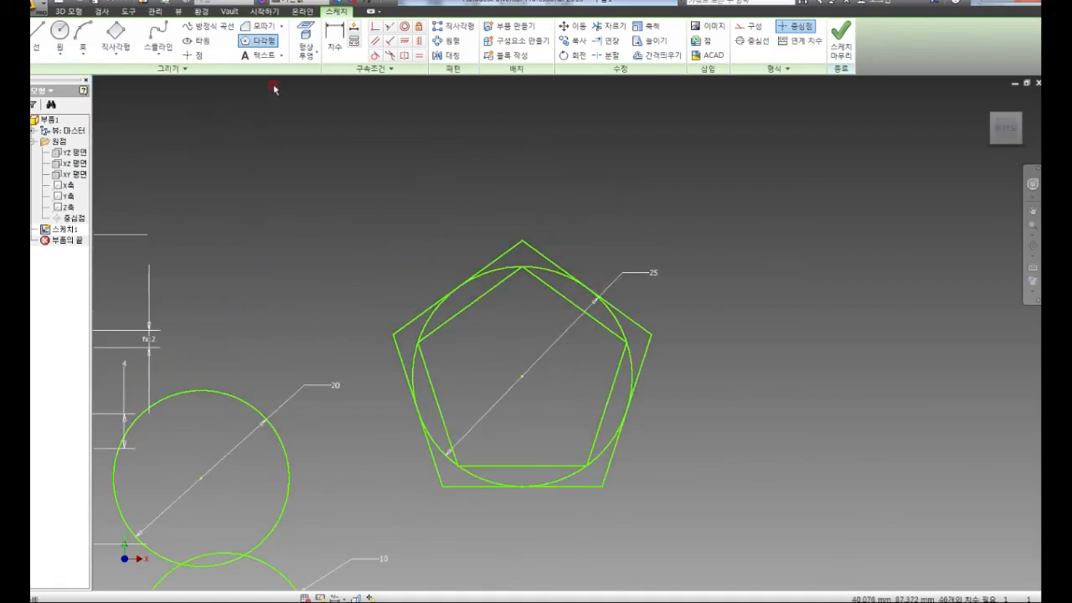
{"action": "left_click", "coordinate": [256, 58]}
{"action": "left_click_drag", "start_coordinate": [177, 128], "coordinate": [422, 197]}
{"action": "left_click", "coordinate": [393, 332]}
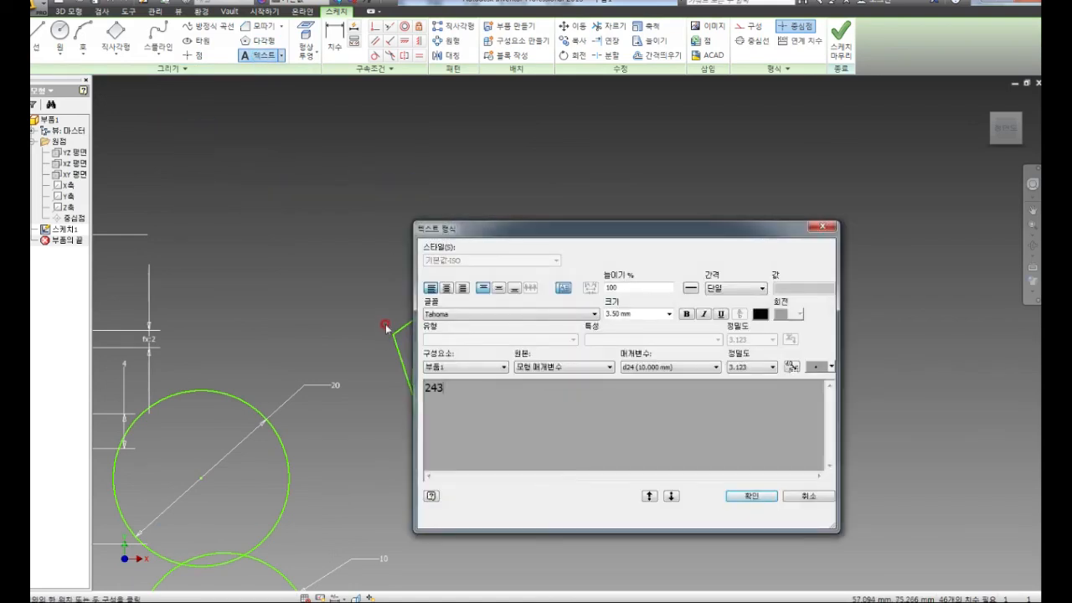
Centre the text 243697876 horizontally and set its size to 4 mm
{"action": "left_click_drag", "start_coordinate": [485, 391], "coordinate": [335, 382]}
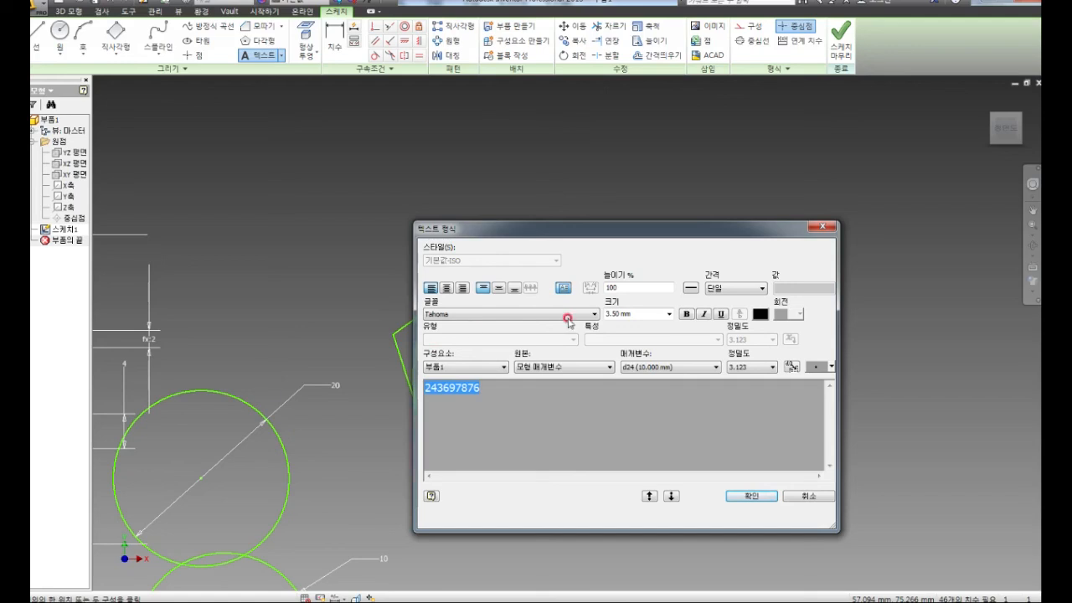
{"action": "key", "text": "Return"}
{"action": "left_click", "coordinate": [443, 314]}
{"action": "left_click", "coordinate": [437, 313]}
{"action": "left_click", "coordinate": [450, 289]}
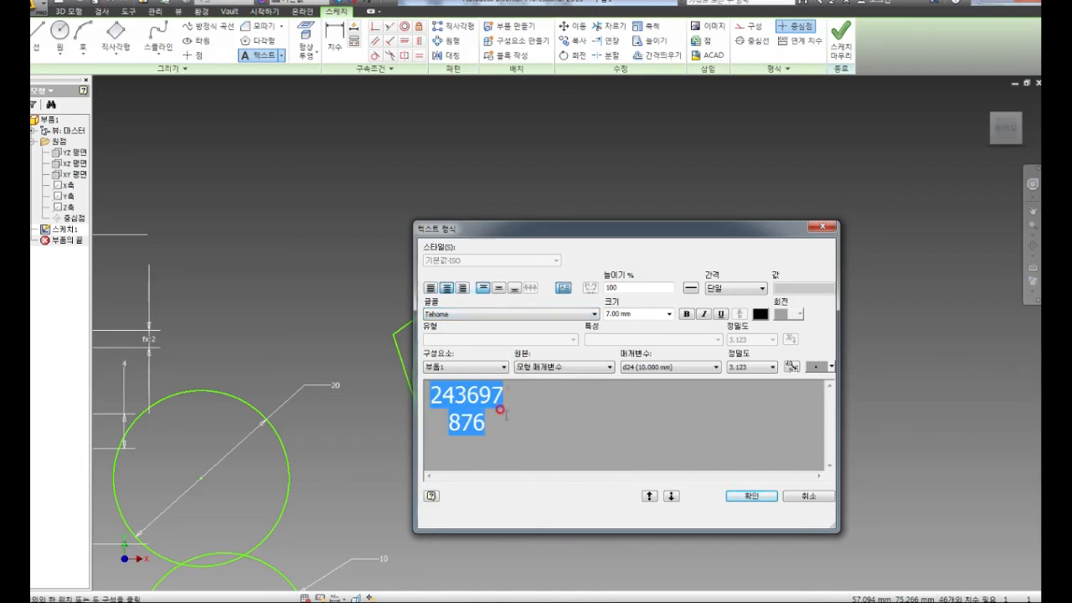
{"action": "type", "text": "4"}
{"action": "left_click", "coordinate": [610, 428]}
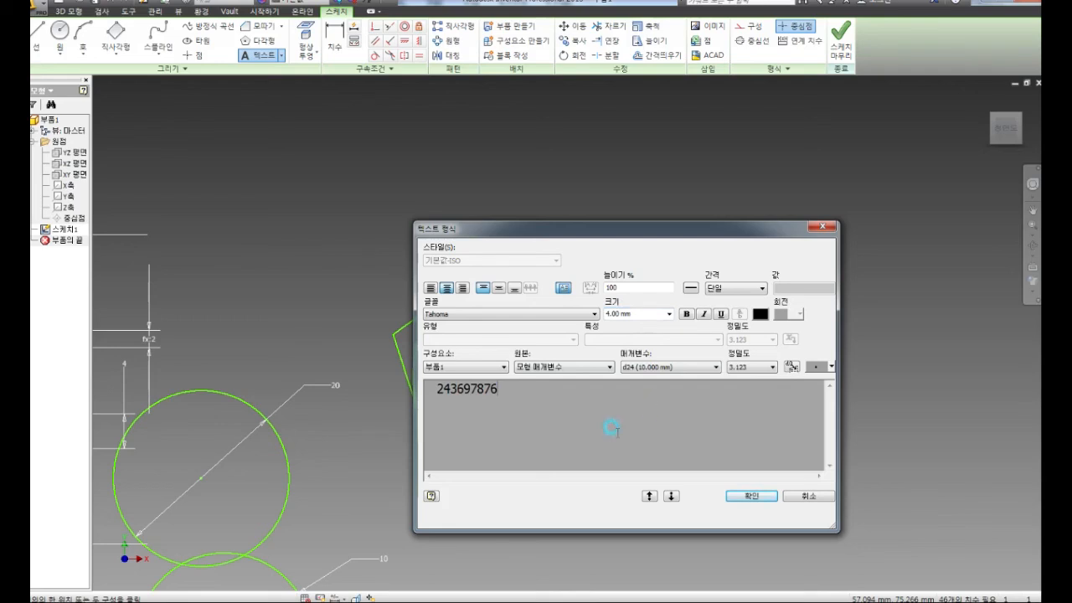
Make the text 243697876 bold and italic and accept the text formatting
{"action": "left_click", "coordinate": [718, 316]}
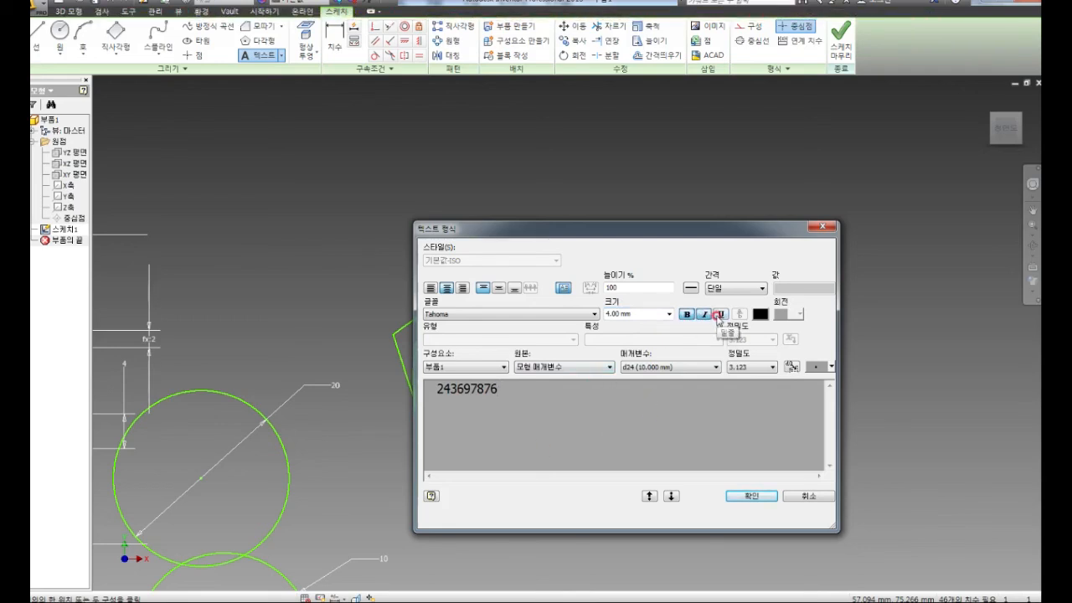
{"action": "double_click", "coordinate": [540, 400]}
{"action": "left_click", "coordinate": [686, 314]}
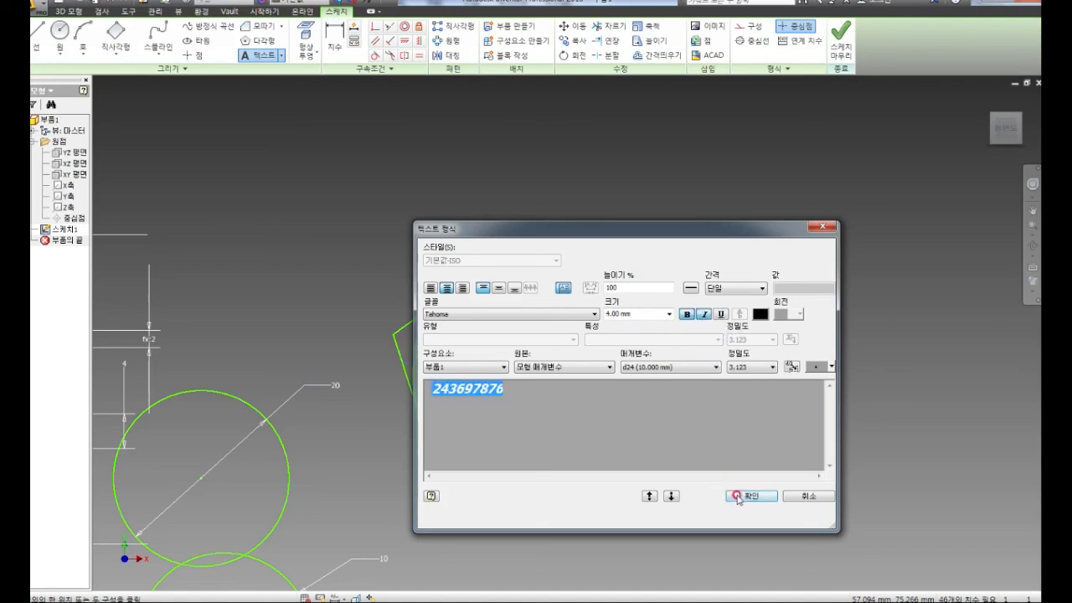
{"action": "left_click", "coordinate": [741, 496]}
Sketch a wide, upward-bulging three-point arc in the empty area above the number text
{"action": "middle_click_drag", "start_coordinate": [438, 237], "coordinate": [573, 367]}
{"action": "middle_click_drag", "start_coordinate": [364, 447], "coordinate": [347, 556]}
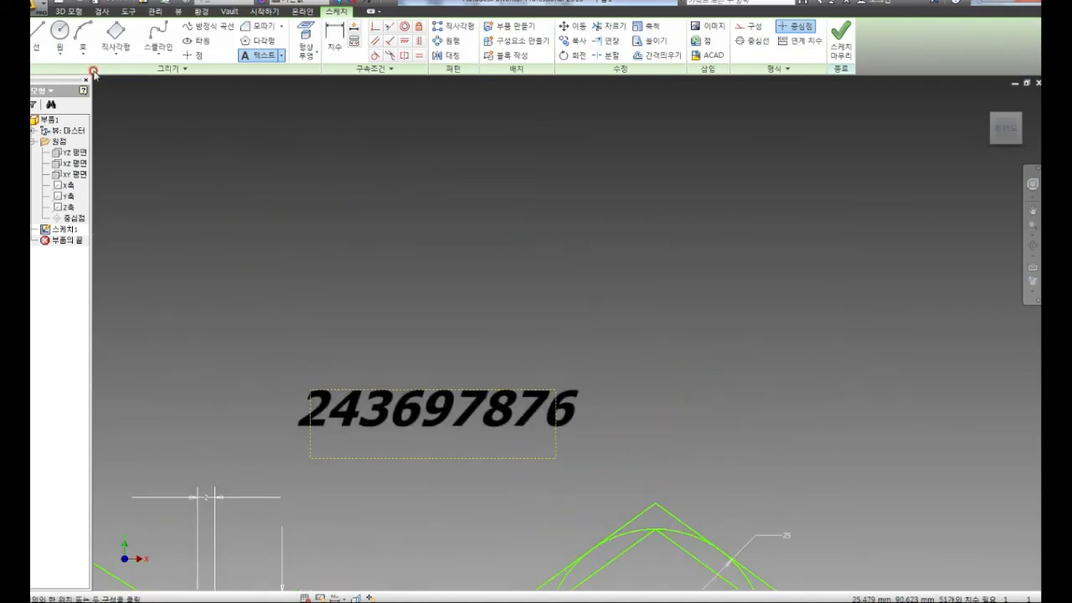
{"action": "left_click", "coordinate": [82, 39]}
{"action": "left_click", "coordinate": [378, 269]}
{"action": "left_click", "coordinate": [848, 318]}
{"action": "left_click", "coordinate": [598, 209]}
{"action": "key", "text": "Escape"}
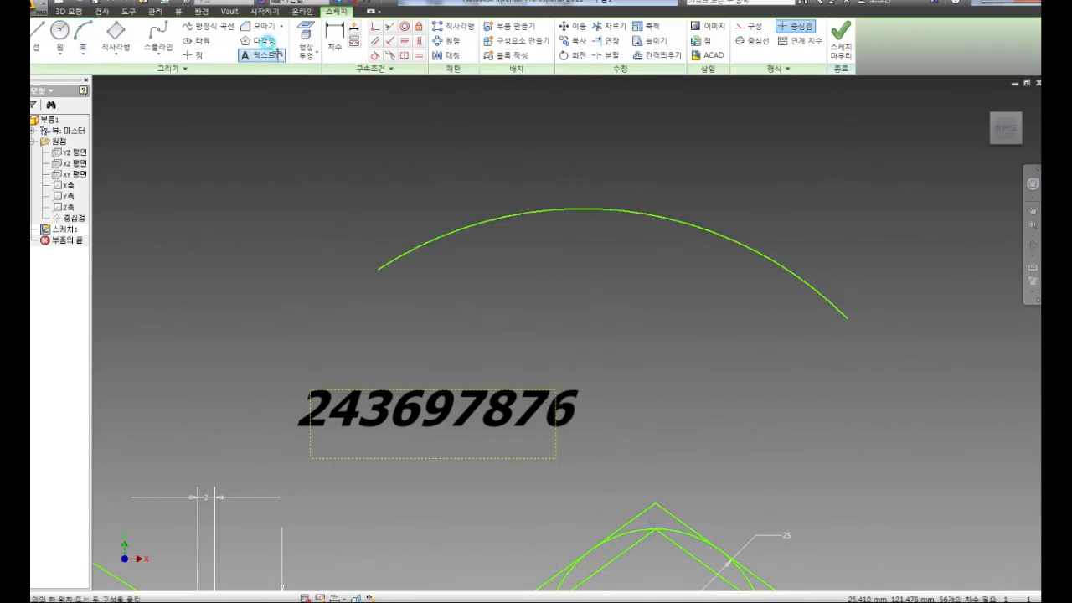
Add geometry text reading ewrw3rwerwe along the new arc
{"action": "left_click", "coordinate": [281, 55]}
{"action": "left_click", "coordinate": [259, 100]}
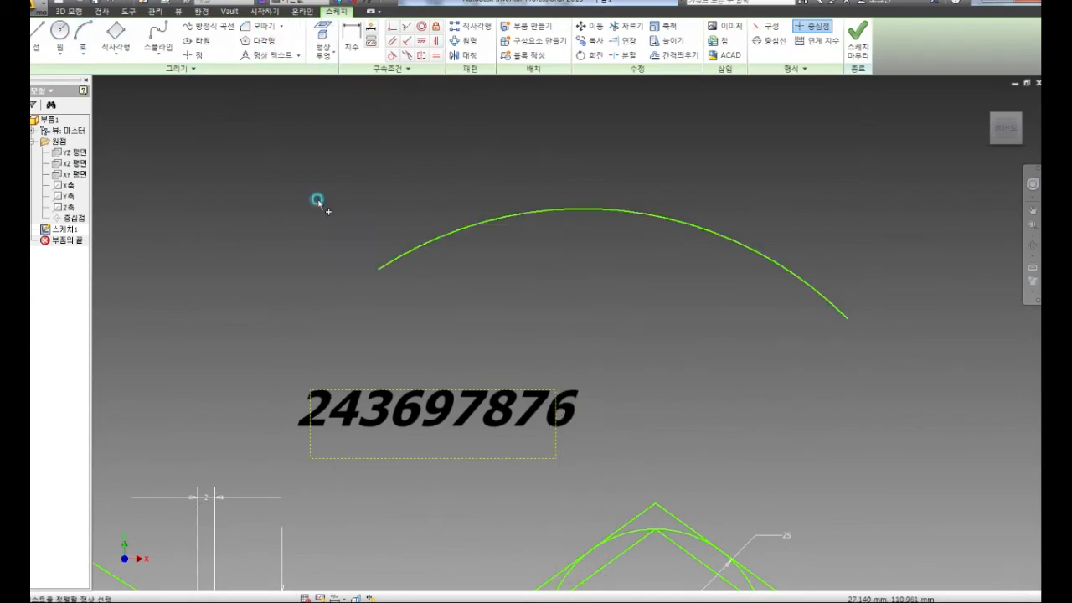
{"action": "left_click", "coordinate": [402, 260]}
{"action": "type", "text": "ewrw3rwerwe"}
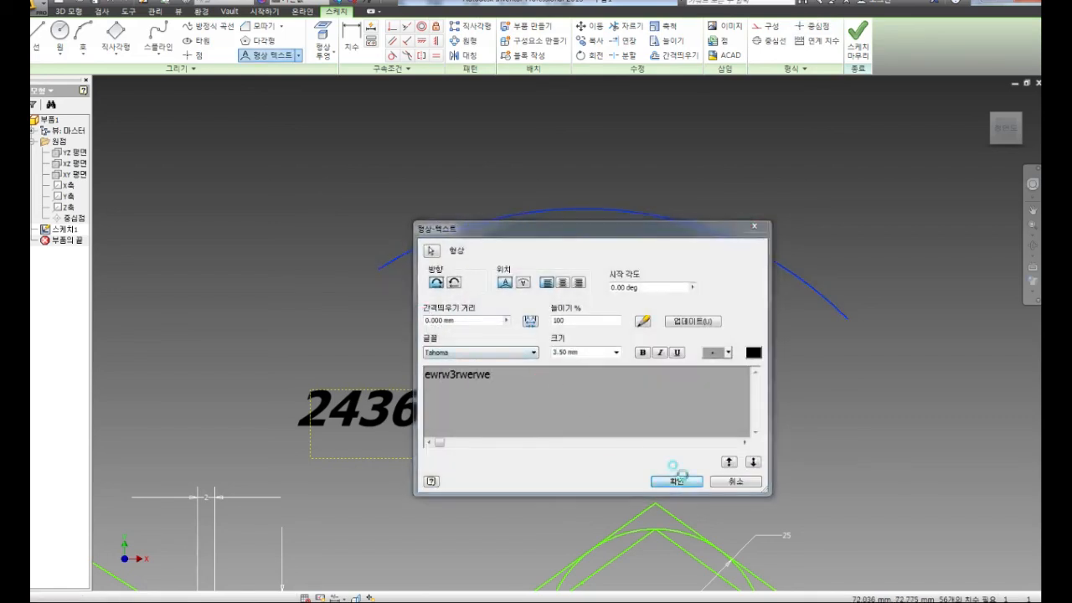
{"action": "left_click", "coordinate": [677, 481]}
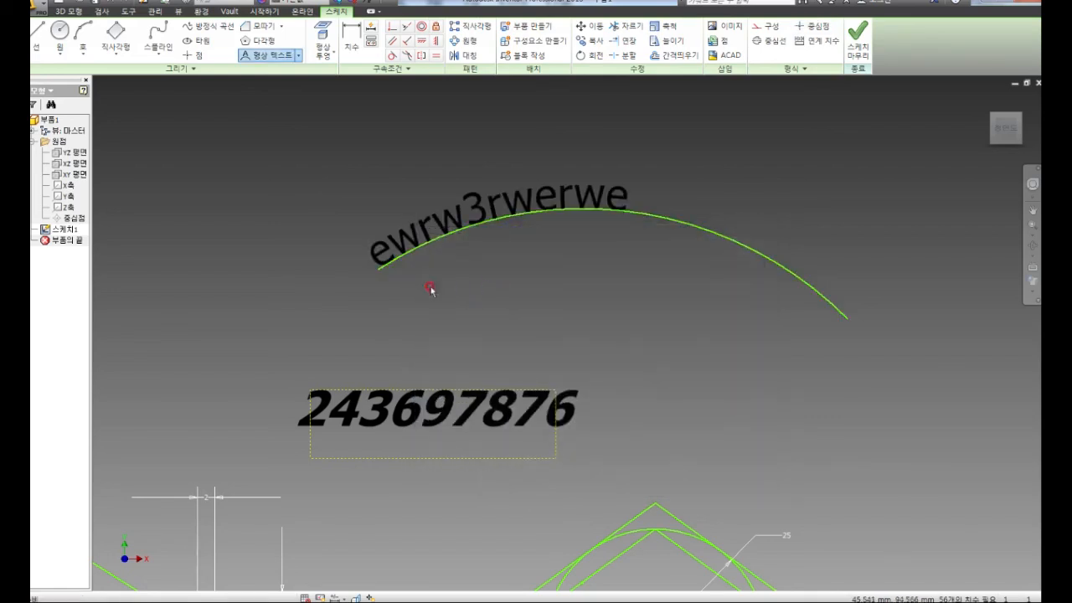
{"action": "scroll", "coordinate": [666, 288], "scroll_direction": "down", "scroll_amount": 5}
{"action": "scroll", "coordinate": [528, 306], "scroll_direction": "up", "scroll_amount": 4}
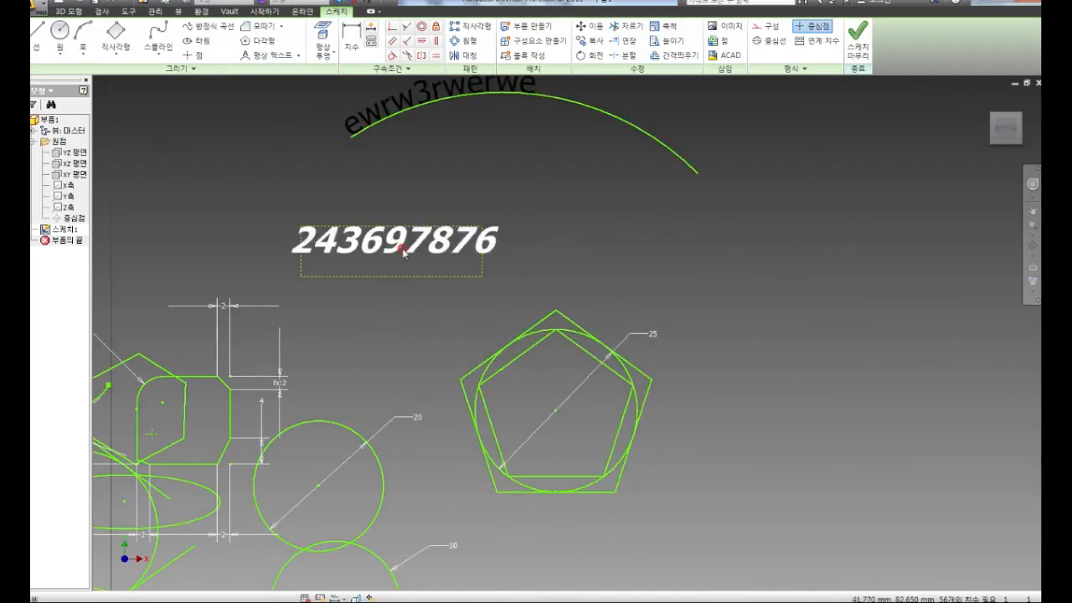
{"action": "middle_click_drag", "start_coordinate": [375, 227], "coordinate": [498, 311]}
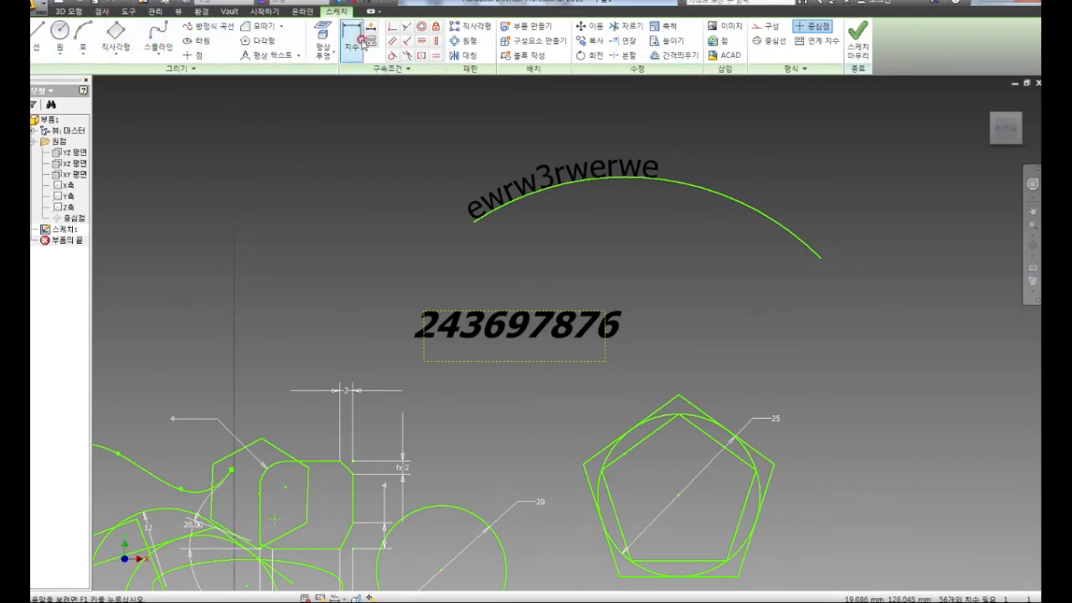
{"action": "middle_click_drag", "start_coordinate": [393, 325], "coordinate": [496, 194]}
{"action": "middle_click_drag", "start_coordinate": [387, 184], "coordinate": [283, 252]}
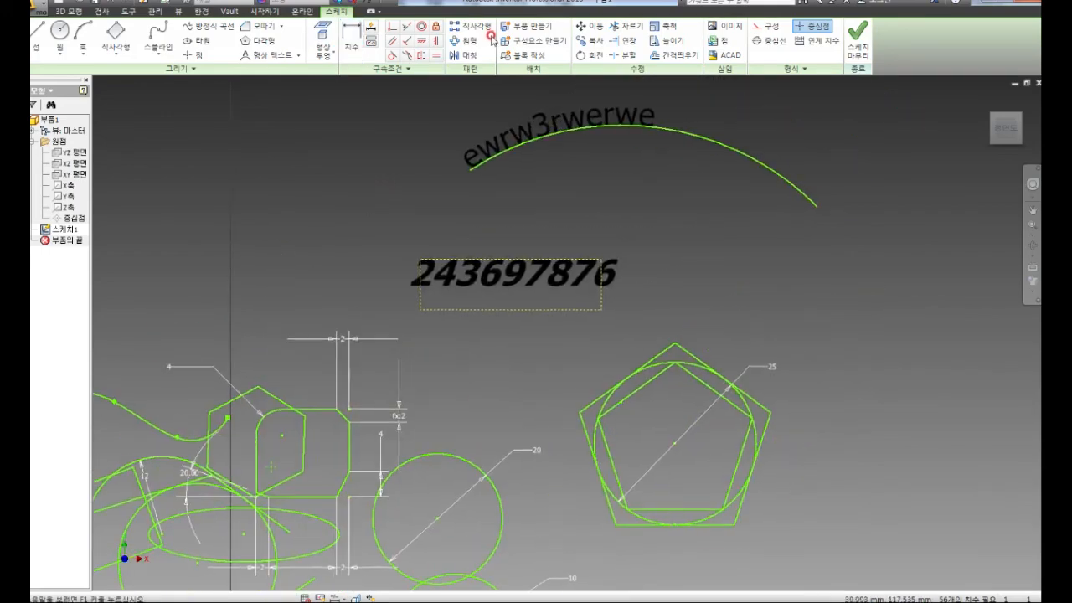
{"action": "middle_click_drag", "start_coordinate": [324, 414], "coordinate": [526, 257]}
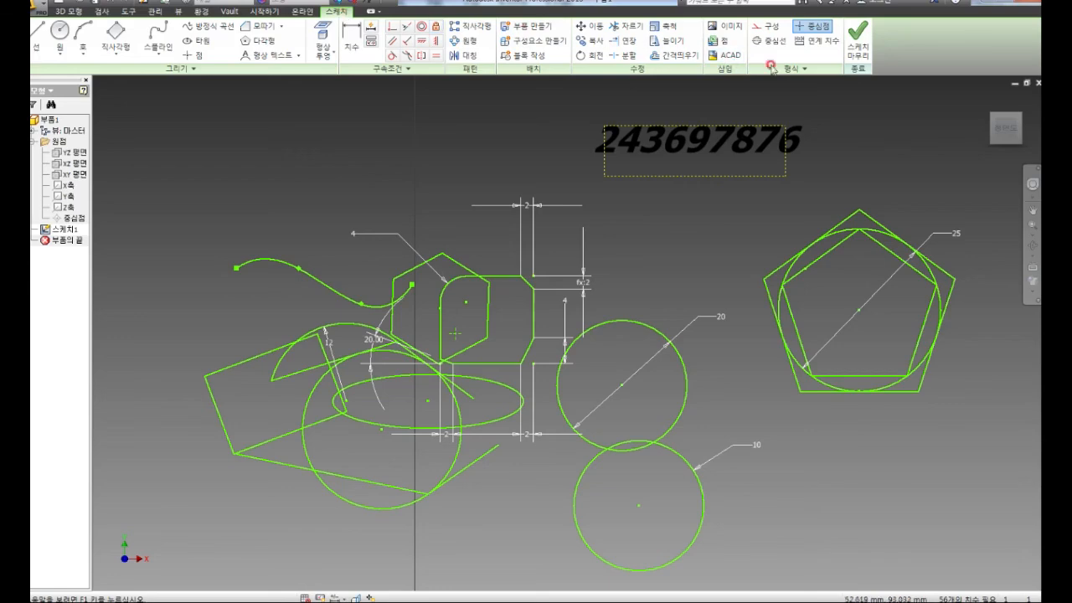
Finish the sketch and extrude the 20 mm circle 10 mm as a solid
{"action": "left_click", "coordinate": [856, 42]}
{"action": "scroll", "coordinate": [776, 138], "scroll_direction": "down", "scroll_amount": 5}
{"action": "middle_click_drag", "start_coordinate": [773, 159], "coordinate": [536, 427]}
{"action": "scroll", "coordinate": [536, 426], "scroll_direction": "up", "scroll_amount": 4}
{"action": "scroll", "coordinate": [539, 415], "scroll_direction": "down", "scroll_amount": 3}
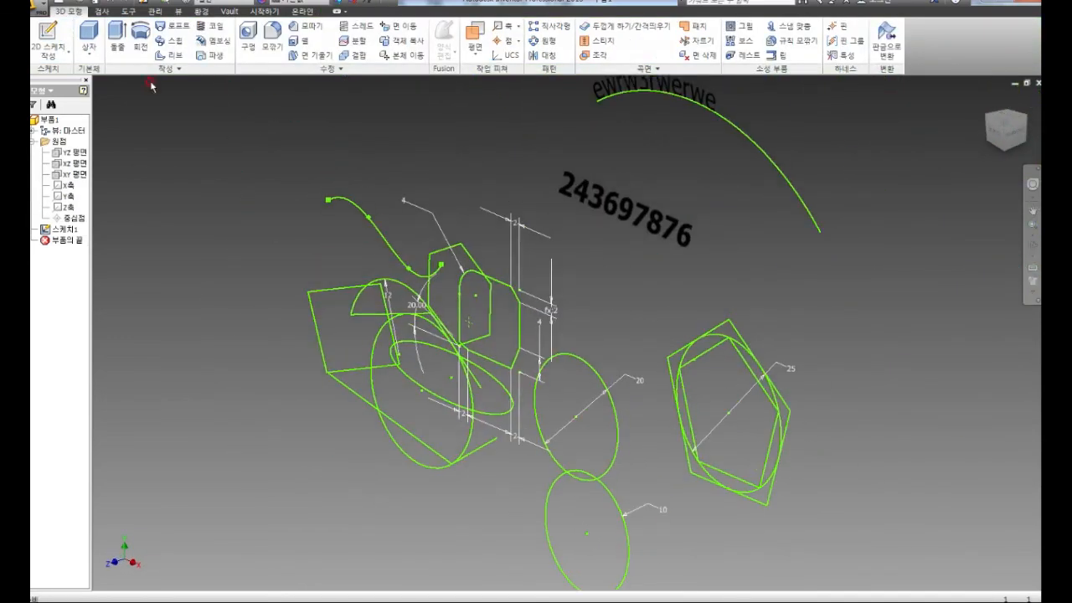
{"action": "left_click", "coordinate": [118, 37]}
{"action": "left_click", "coordinate": [584, 437]}
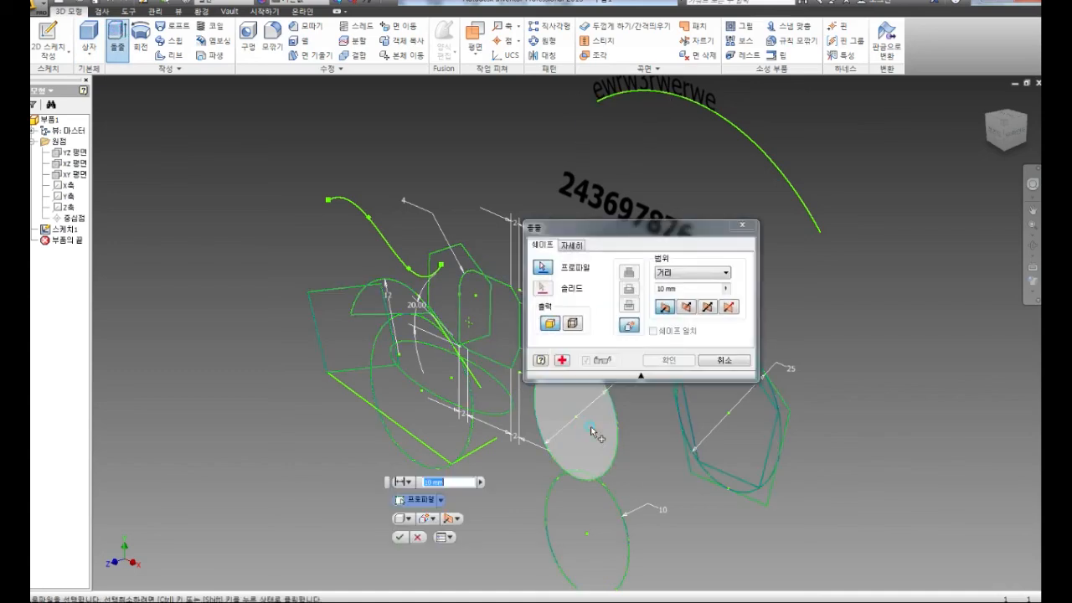
{"action": "left_click", "coordinate": [659, 364]}
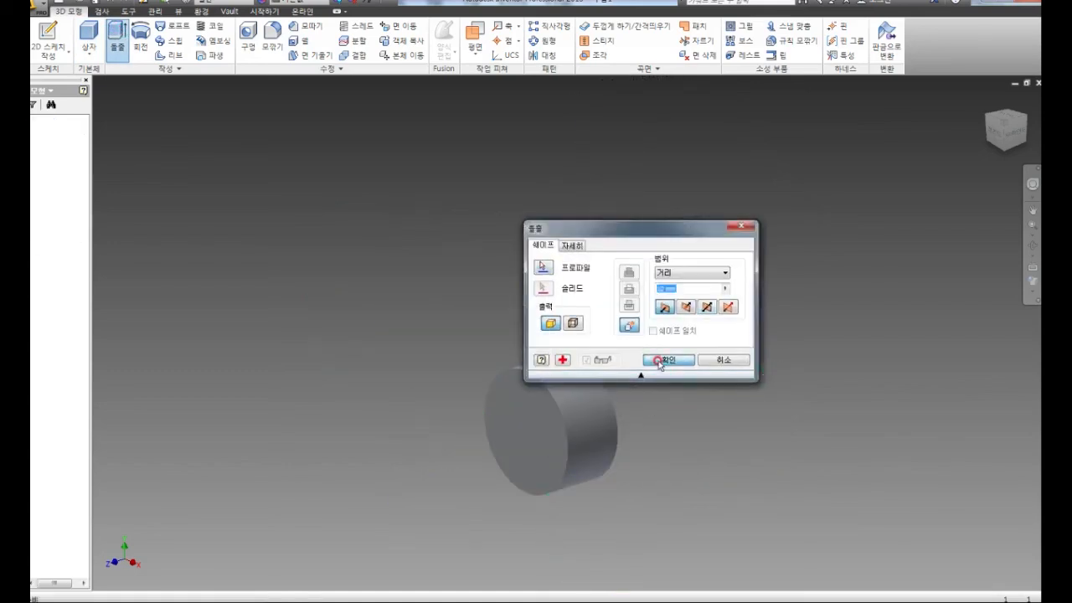
{"action": "mouse_move", "coordinate": [497, 371]}
{"action": "middle_mouse_down"}
{"action": "mouse_move", "coordinate": [456, 288]}
{"action": "mouse_move", "coordinate": [430, 379]}
{"action": "middle_mouse_up"}
{"action": "scroll", "coordinate": [456, 288], "scroll_direction": "up", "scroll_amount": 3}
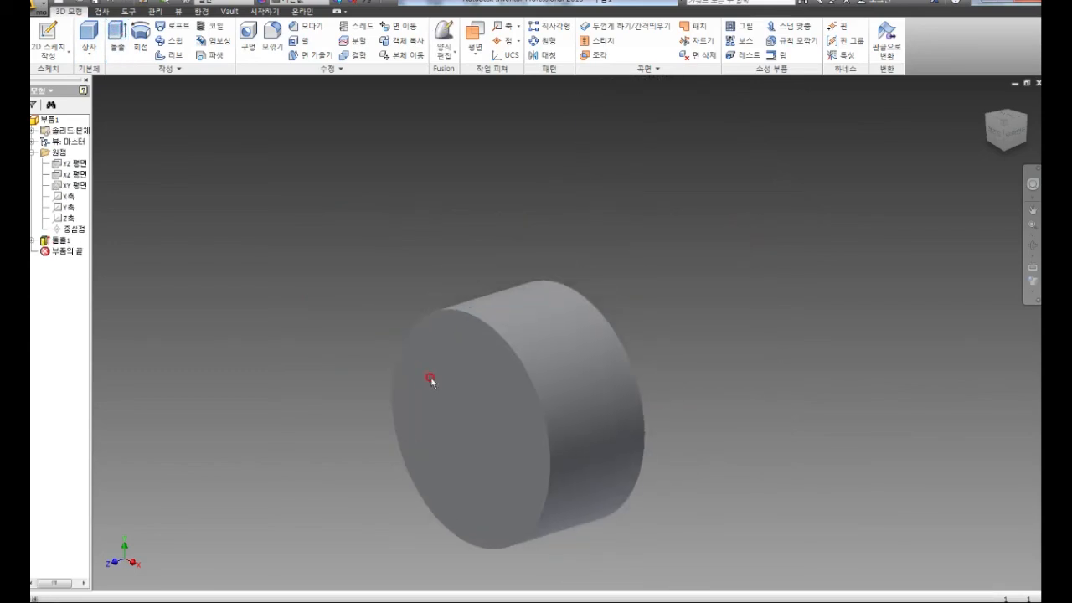
{"action": "middle_click_drag", "start_coordinate": [539, 336], "coordinate": [472, 313]}
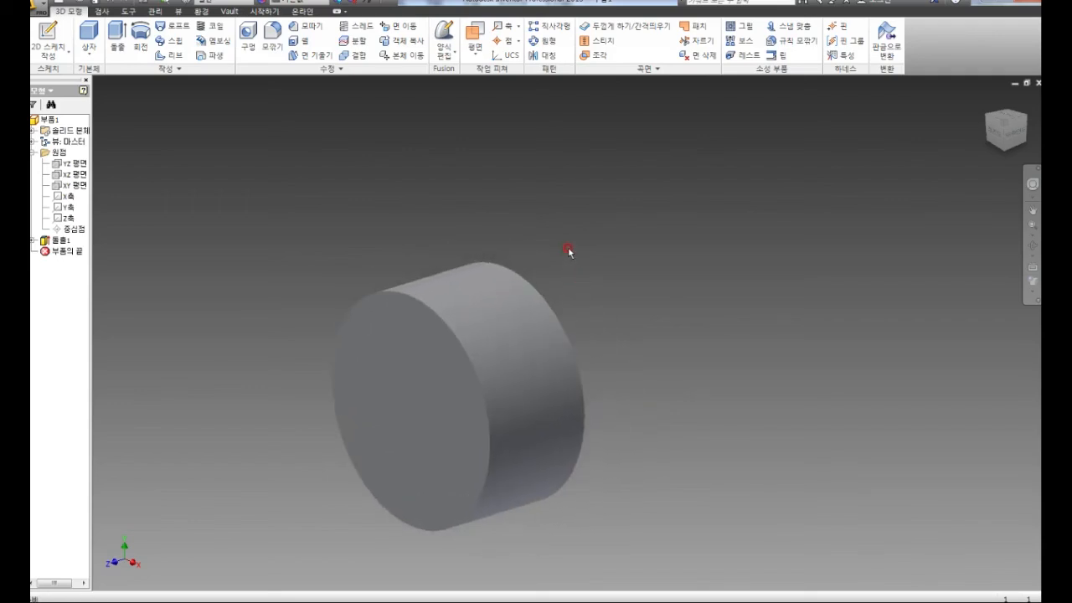
{"action": "scroll", "coordinate": [517, 248], "scroll_direction": "up", "scroll_amount": 3}
{"action": "middle_click_drag", "start_coordinate": [463, 291], "coordinate": [539, 212]}
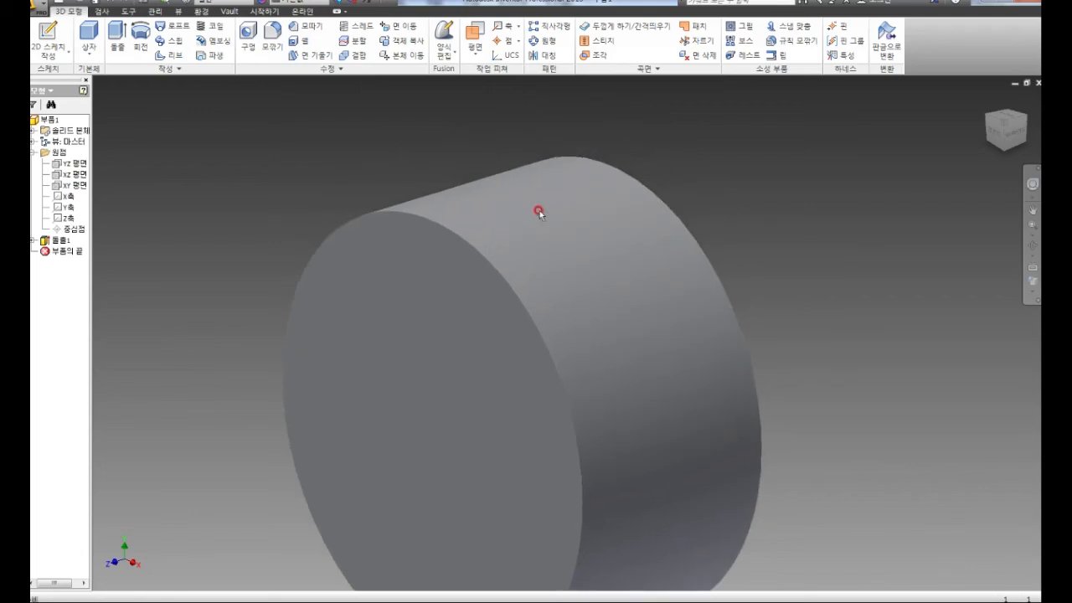
{"action": "scroll", "coordinate": [548, 227], "scroll_direction": "down", "scroll_amount": 5}
{"action": "scroll", "coordinate": [554, 241], "scroll_direction": "up", "scroll_amount": 6}
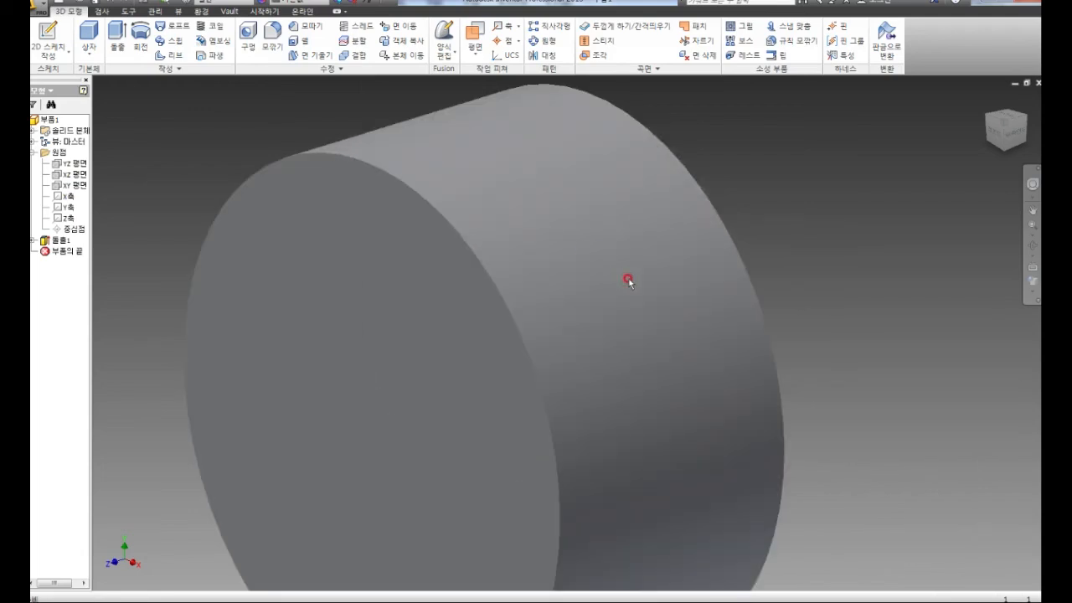